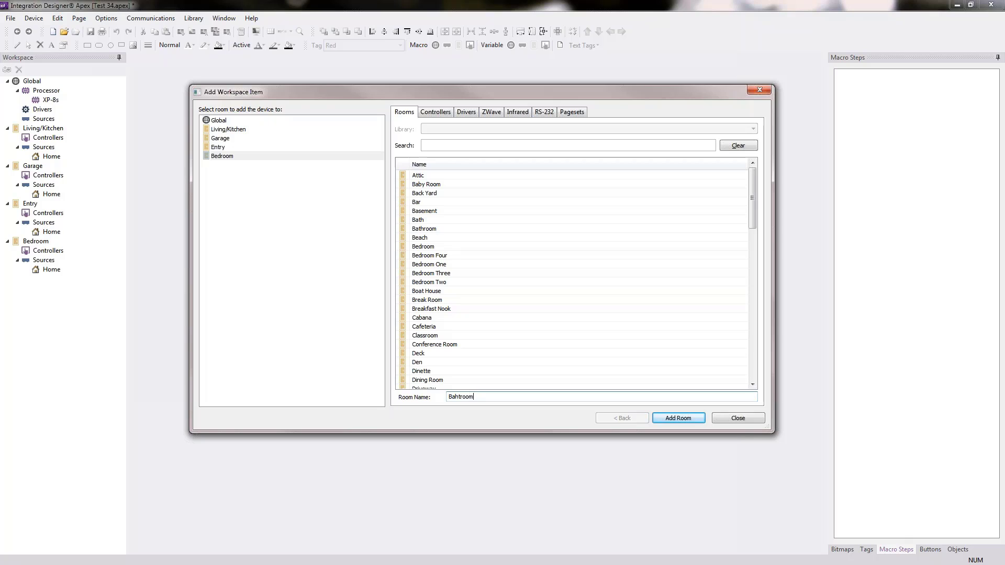
# Step: Correct the new room's name to Bathroom and add the room to the workspace
pyautogui.press('BackSpace')
pyautogui.press('BackSpace')
pyautogui.press('BackSpace')
pyautogui.press('BackSpace')
pyautogui.press('BackSpace')
pyautogui.write('atheom')
pyautogui.press('Return')
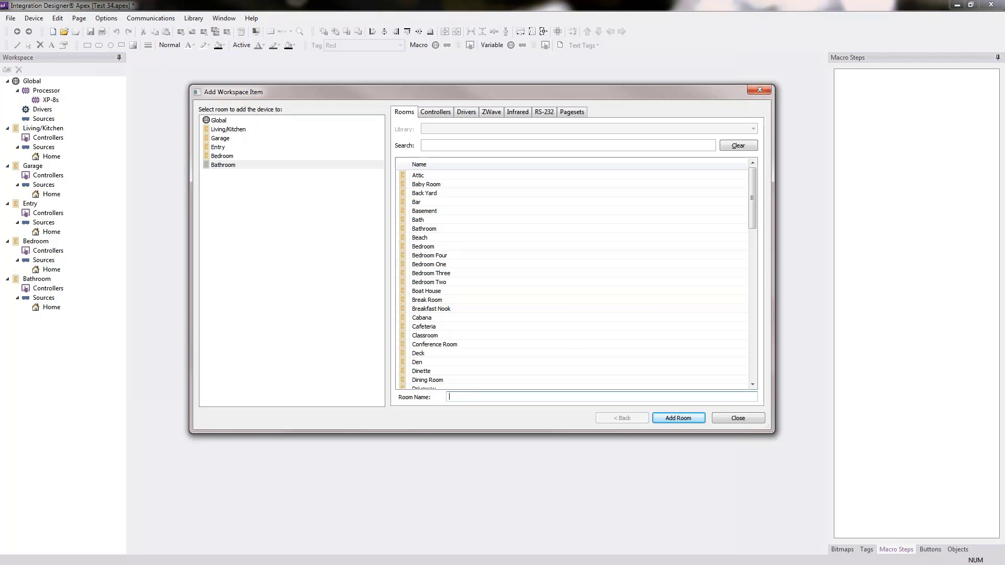
# Step: Check the workbook's system diagram and choose the Insignia TV Code Group 1 infrared device for Living/Kitchen, searching for "ins tv"
pyautogui.hotkey('alt', 'Tab')
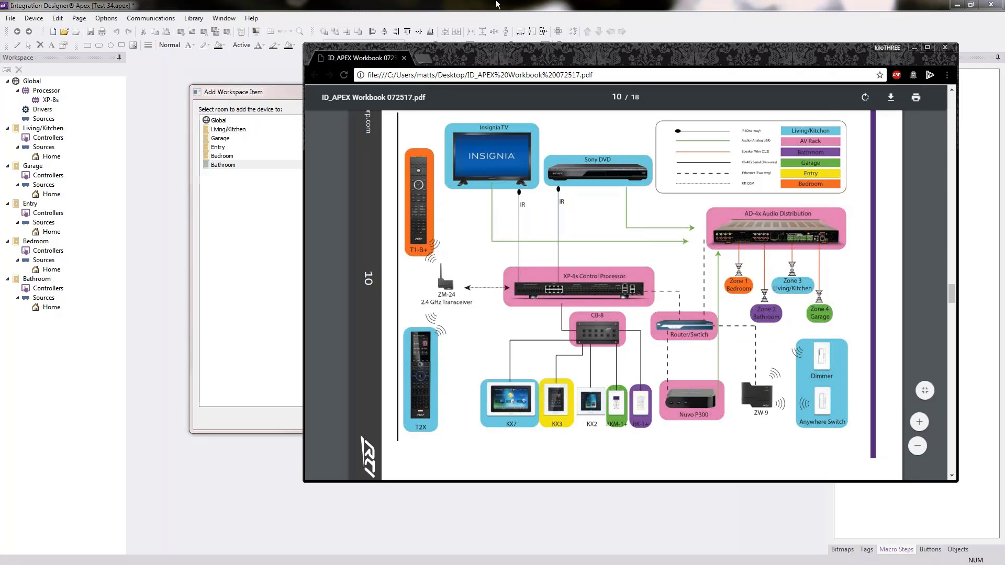
pyautogui.hotkey('alt', 'Tab')
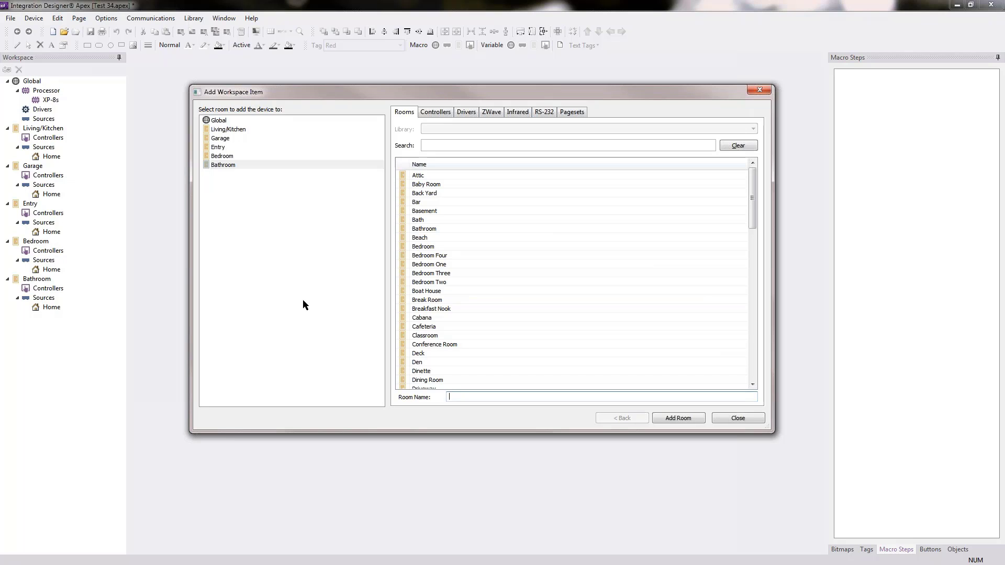
pyautogui.click(220, 131)
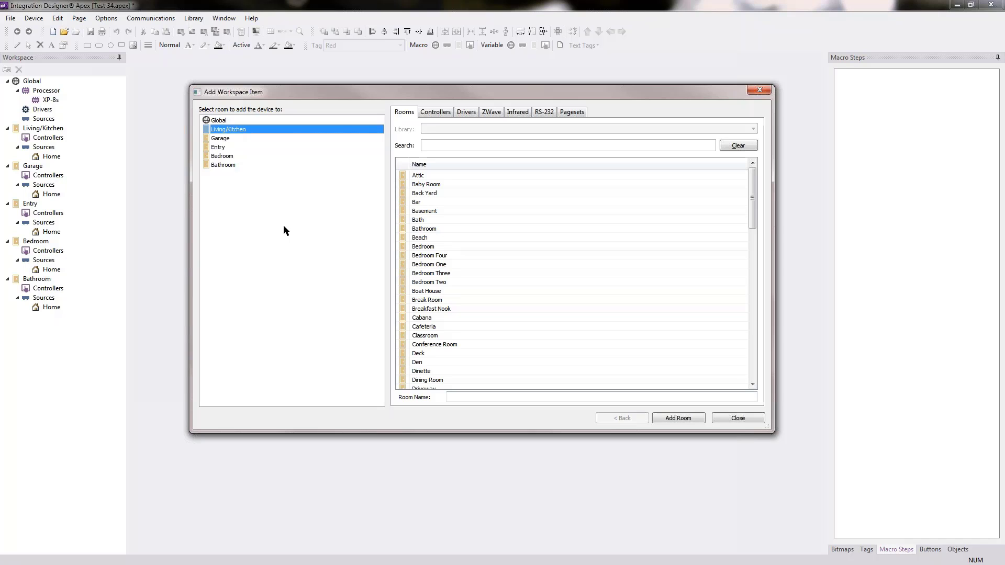
pyautogui.click(518, 112)
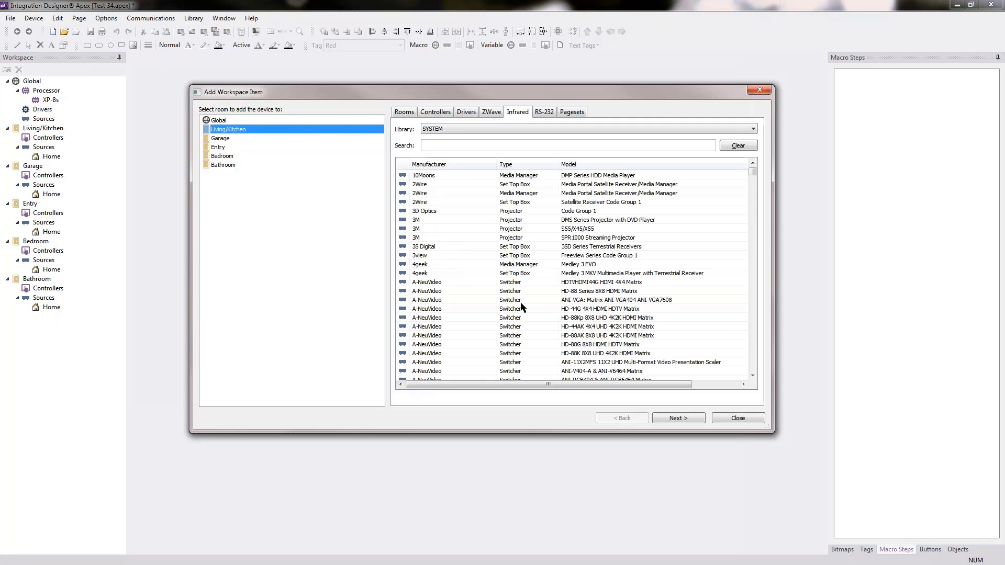
pyautogui.click(450, 145)
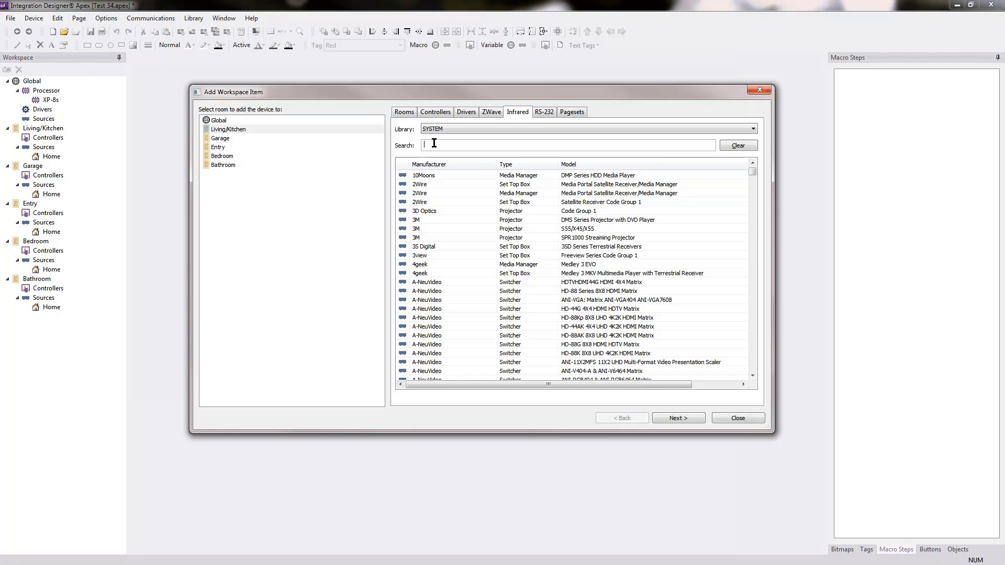
pyautogui.write('ns tv')
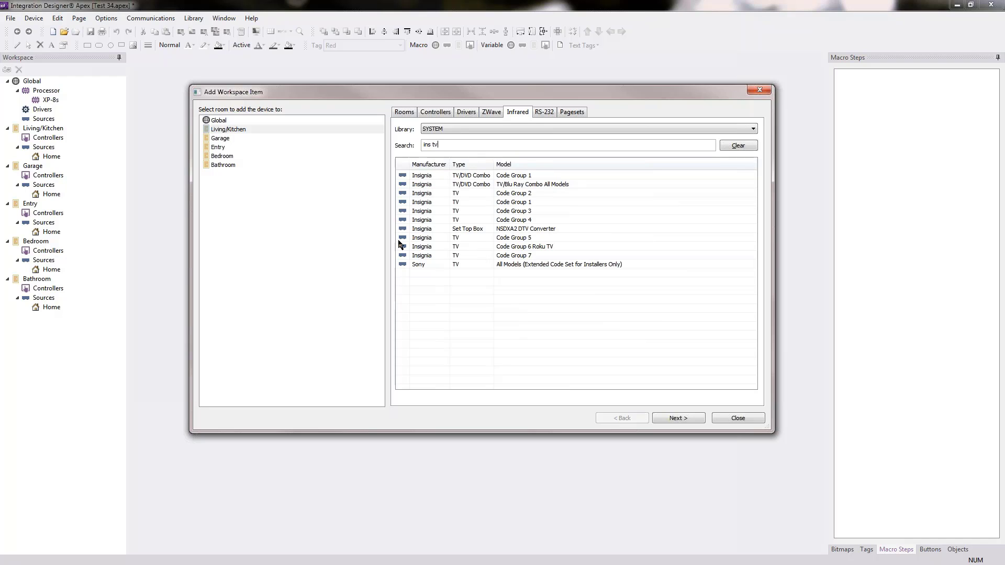
pyautogui.click(513, 203)
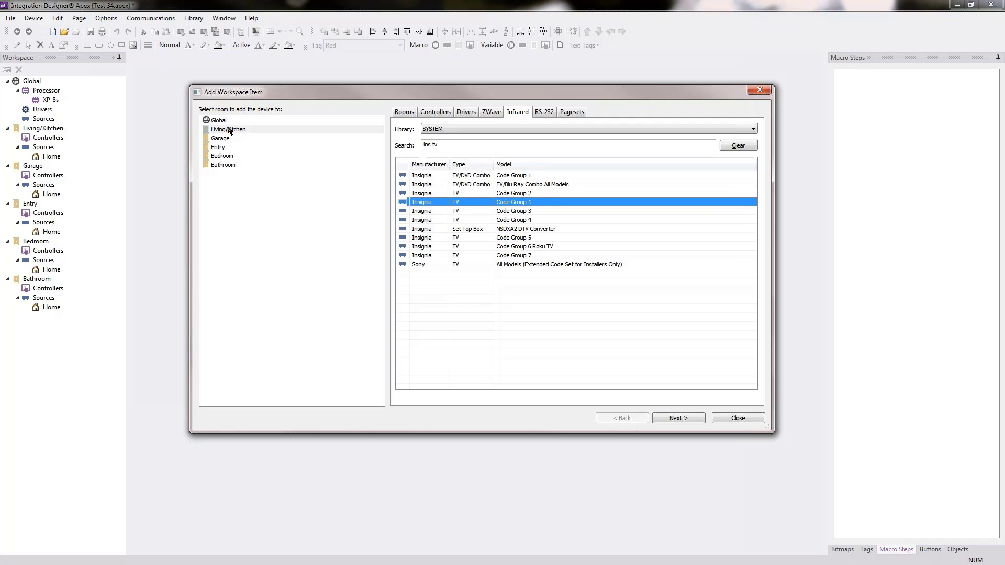
pyautogui.click(678, 418)
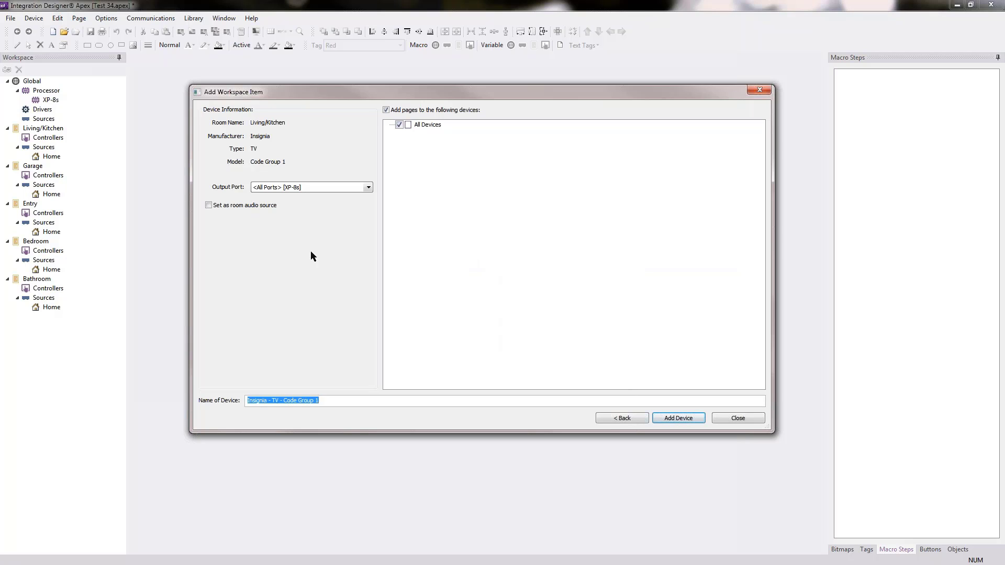
# Step: Assign the TV to Port 1 [XP-8s], name it "Insignia - TV", add it, and continue with another device
pyautogui.click(368, 187)
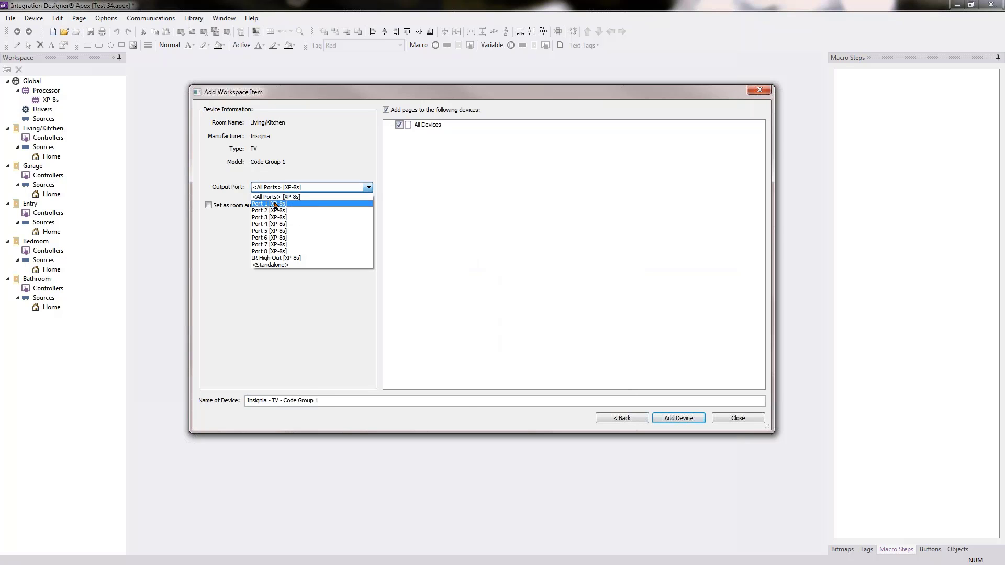
pyautogui.click(276, 203)
pyautogui.moveTo(357, 402); pyautogui.dragTo(290, 409)
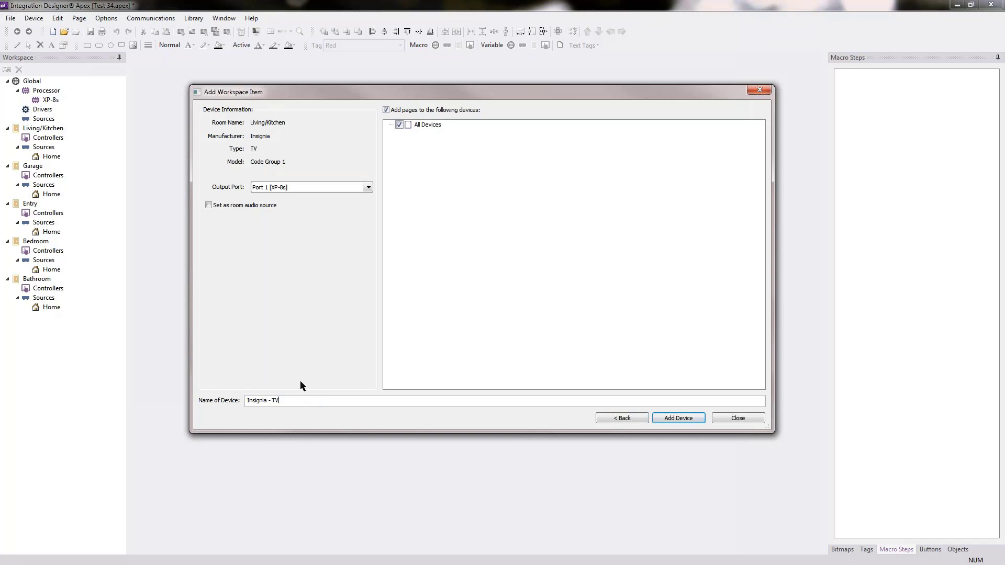
pyautogui.moveTo(291, 403); pyautogui.dragTo(238, 405)
pyautogui.click(291, 401)
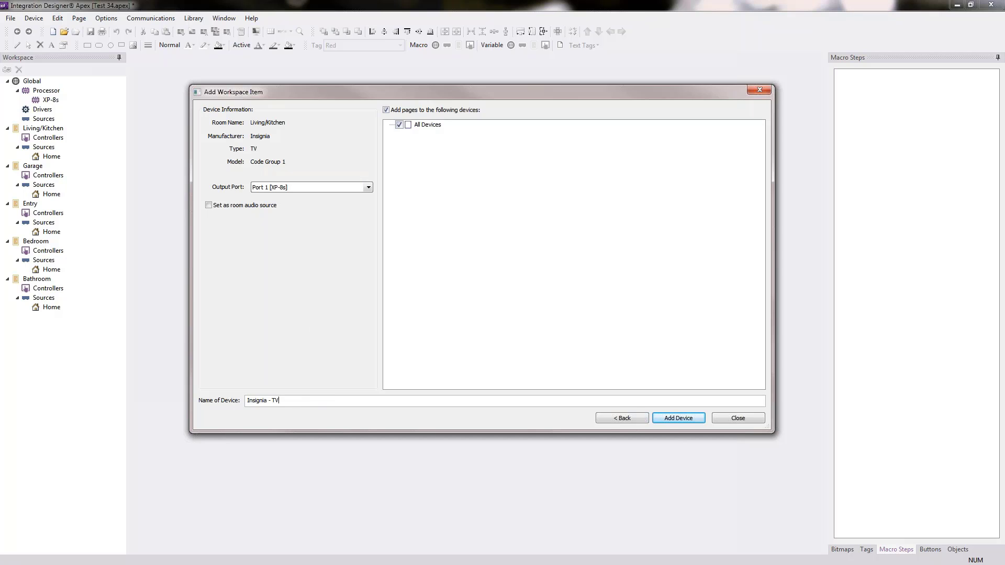
pyautogui.click(679, 418)
pyautogui.click(518, 290)
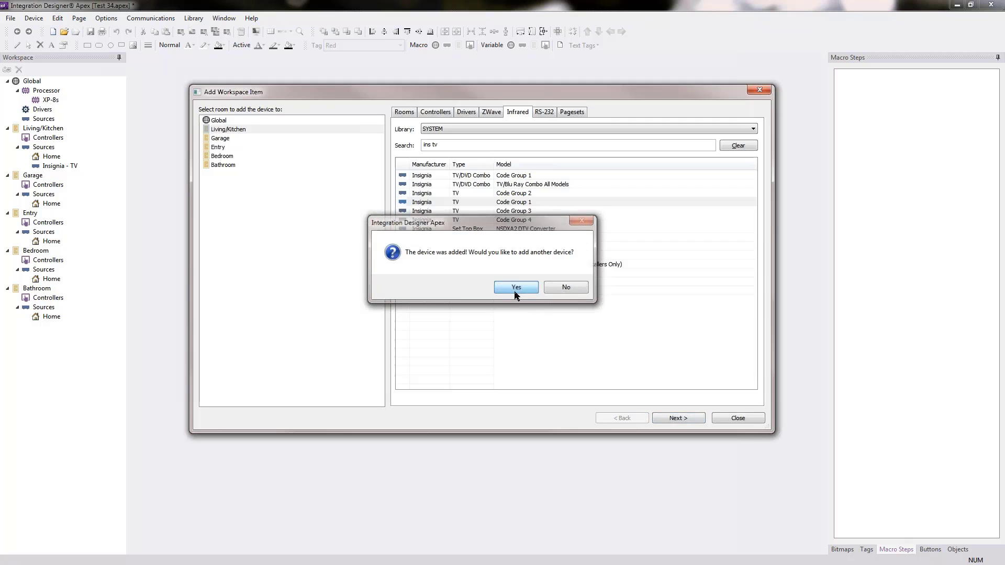
# Step: Search the infrared library for "sony blu" and choose the Sony Blu Ray Most Models entry for Living/Kitchen
pyautogui.moveTo(445, 145); pyautogui.dragTo(319, 133)
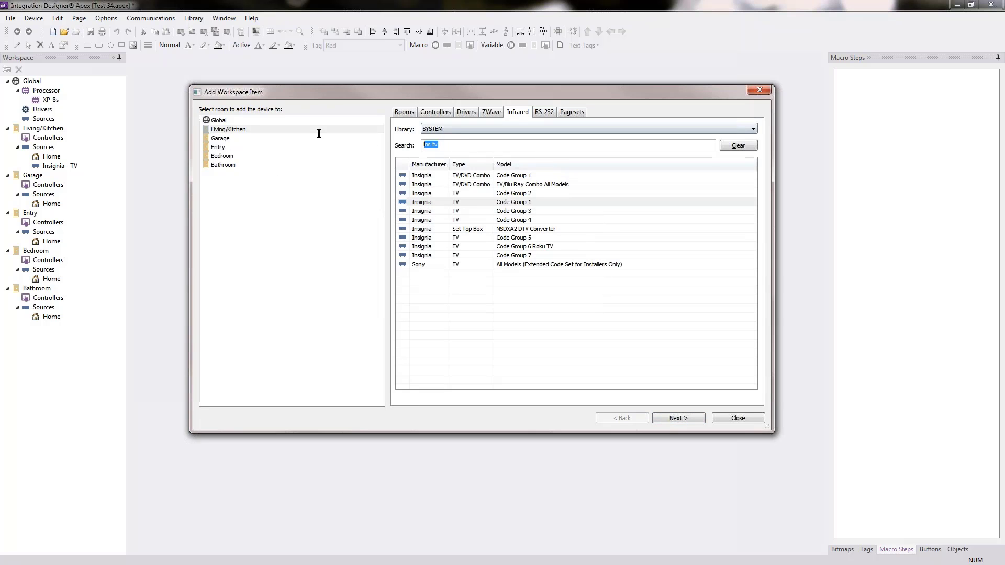
pyautogui.write('sony blu')
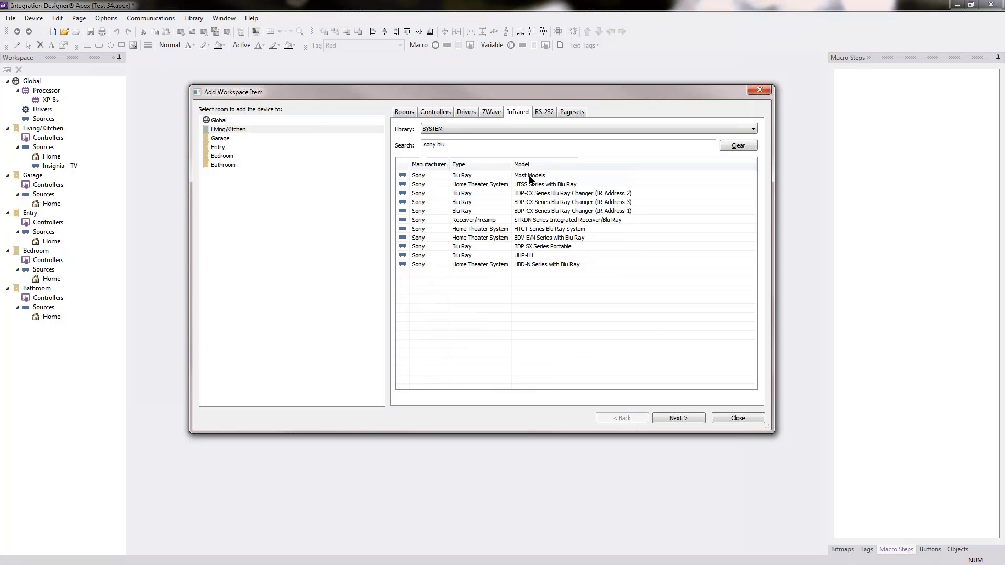
pyautogui.doubleClick(530, 178)
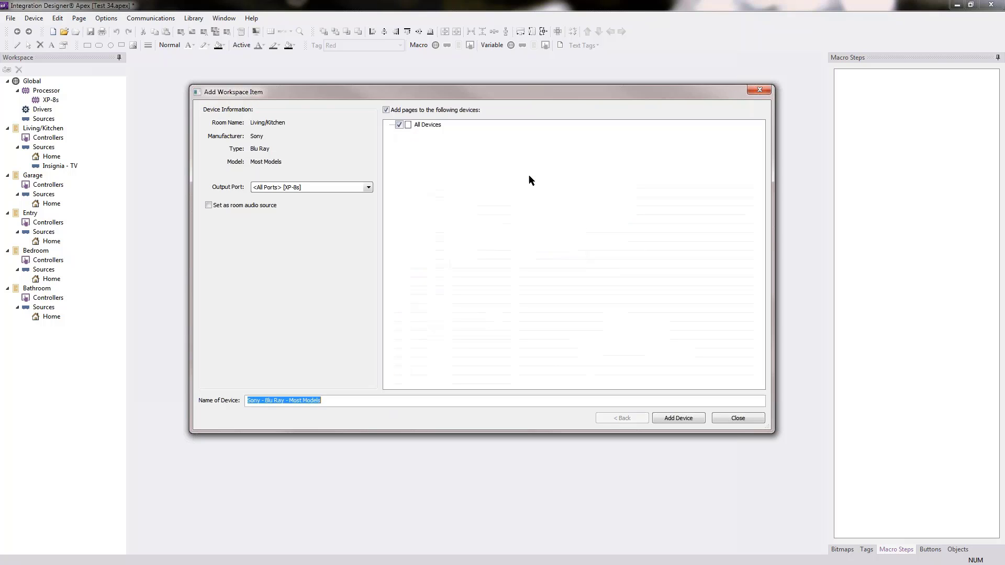
# Step: Assign the Blu Ray player to Port 2 [XP-8s], shorten its name to "Sony - Blu Ray", and add it
pyautogui.click(369, 188)
pyautogui.click(276, 210)
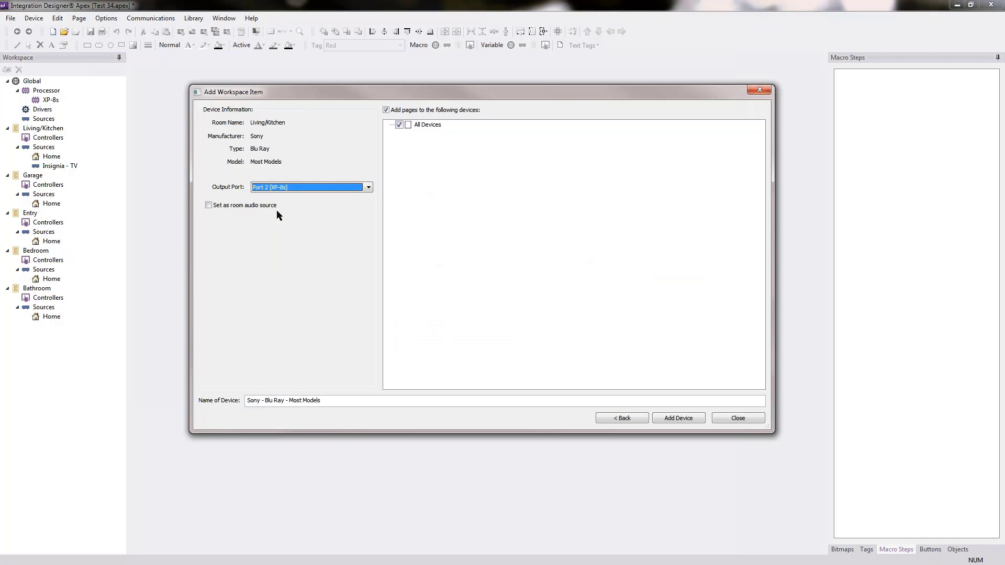
pyautogui.click(326, 189)
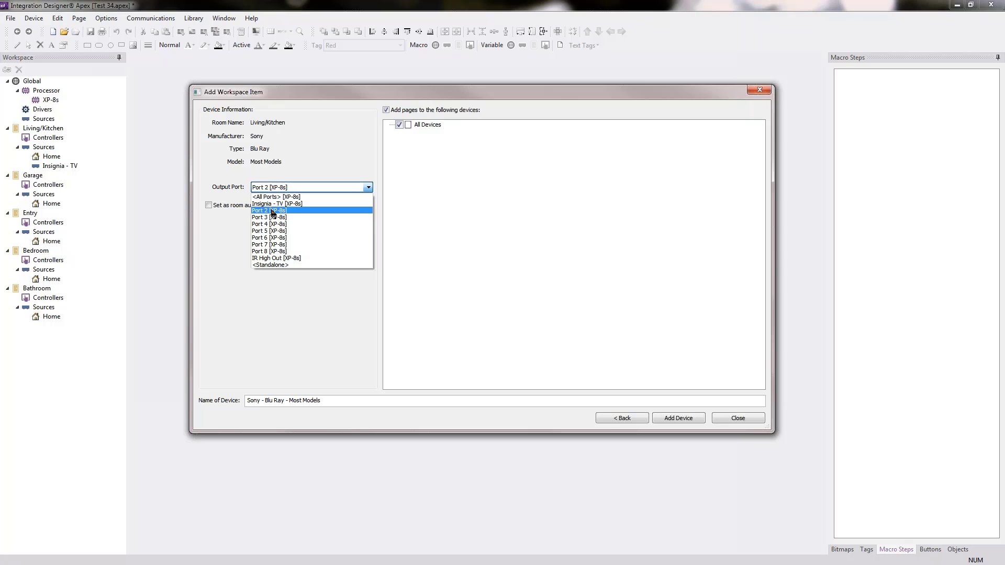
pyautogui.click(277, 210)
pyautogui.moveTo(330, 404); pyautogui.dragTo(285, 402)
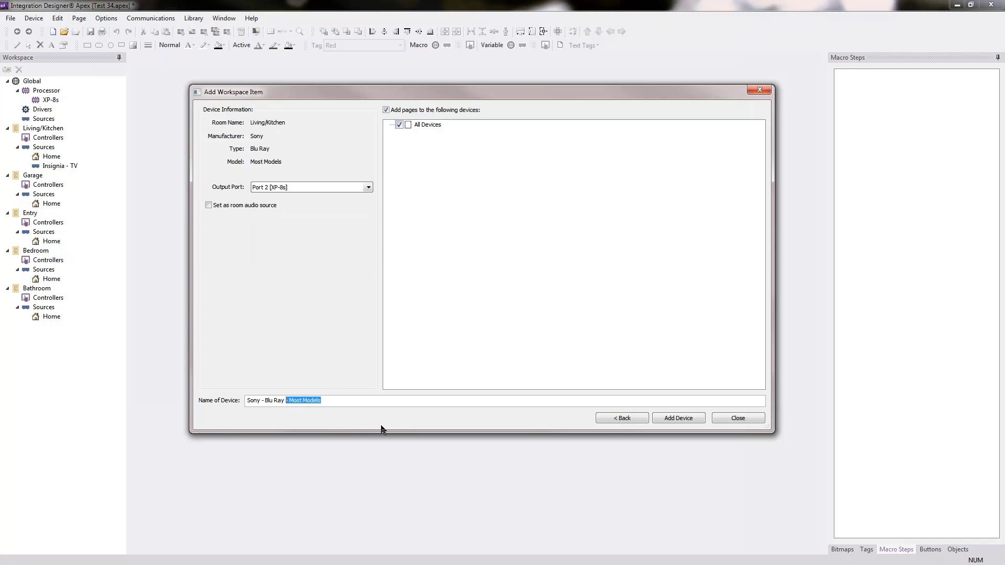
pyautogui.press('BackSpace')
pyautogui.click(678, 418)
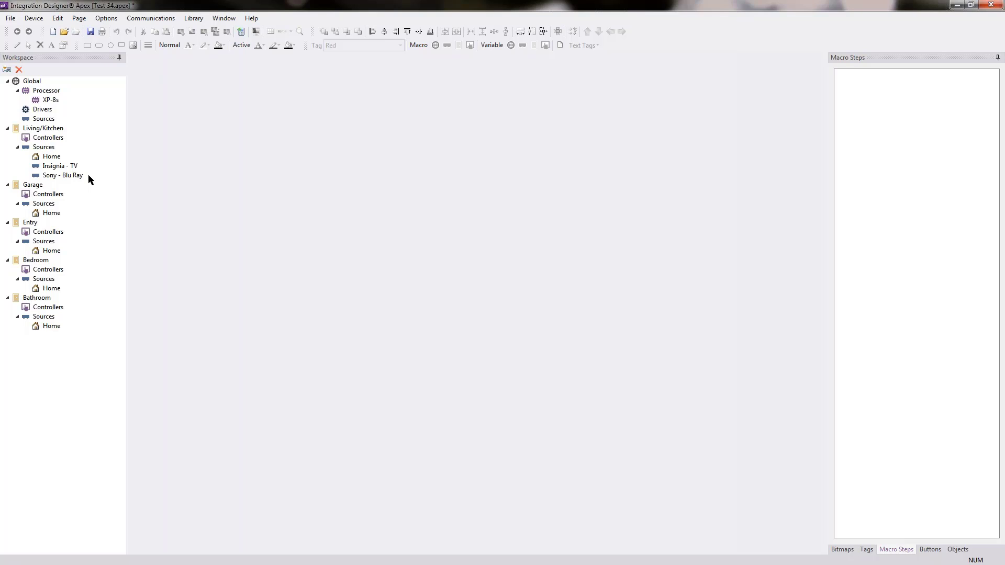
# Step: View the source configurations of Home and Insignia - TV in the Living/Kitchen room
pyautogui.click(47, 156)
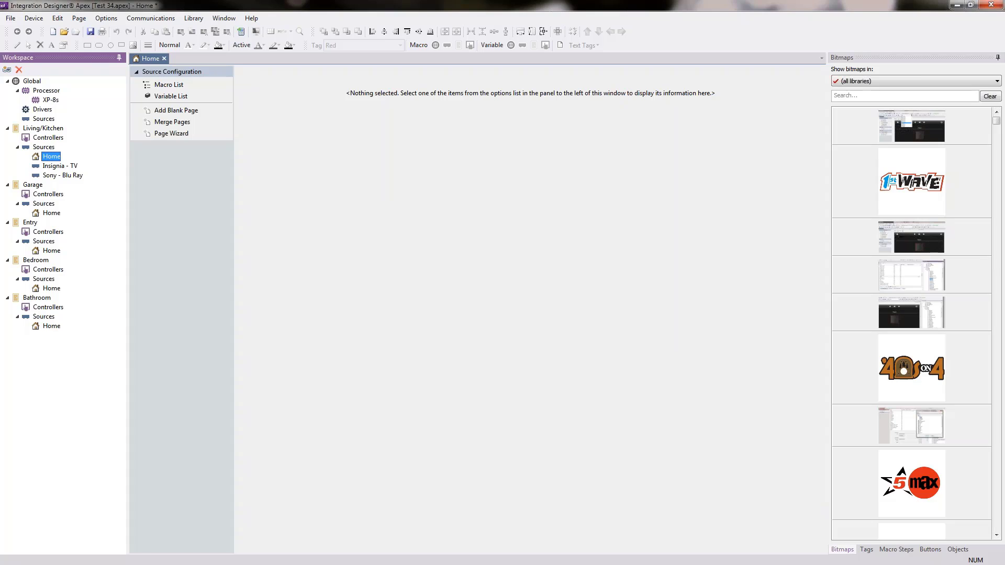
pyautogui.click(67, 166)
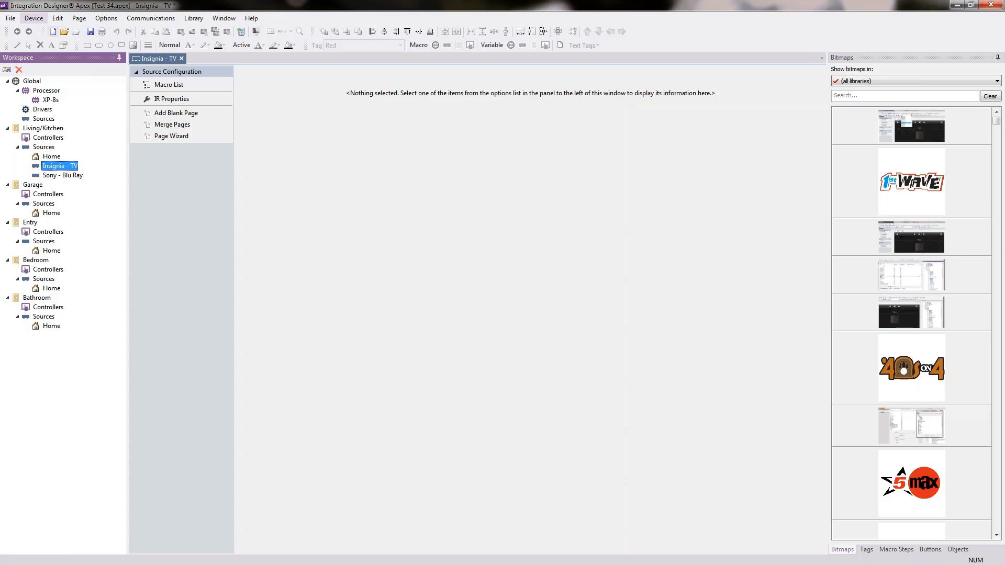
# Step: Add an RTI T2x handheld controller to Living/Kitchen with Obsidian pages for all sources, and continue with another device
pyautogui.click(34, 18)
pyautogui.click(42, 27)
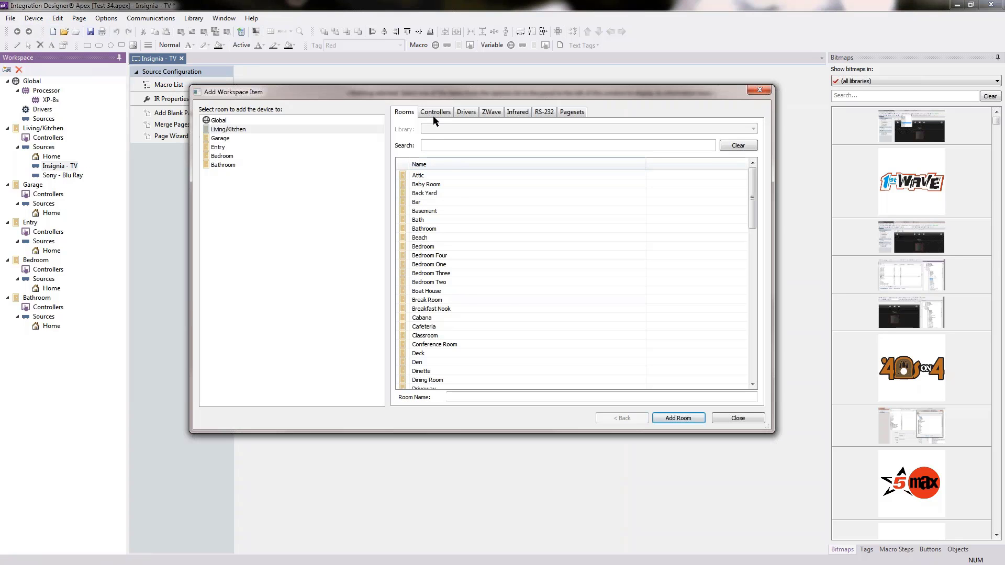
pyautogui.click(435, 112)
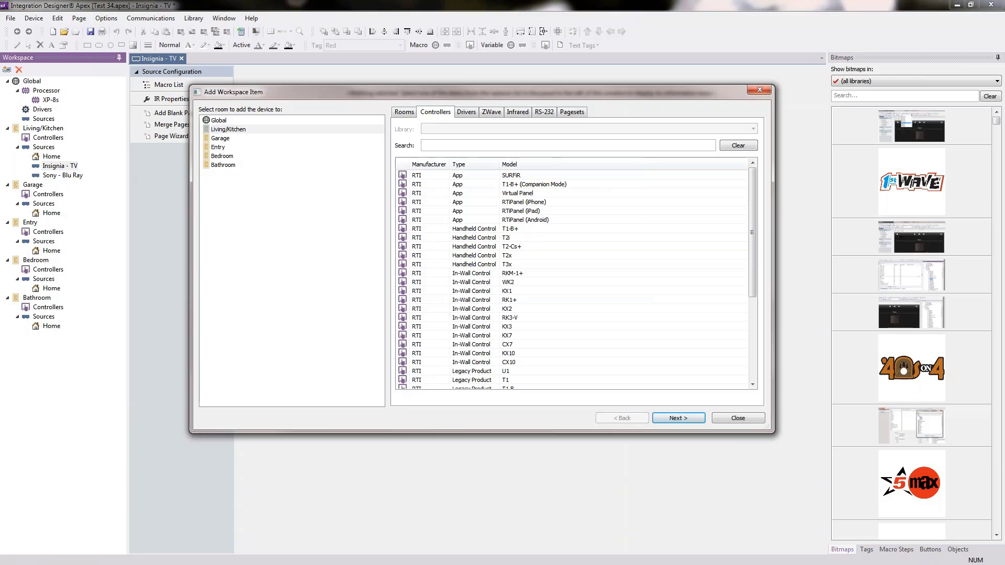
pyautogui.hotkey('alt', 'Tab')
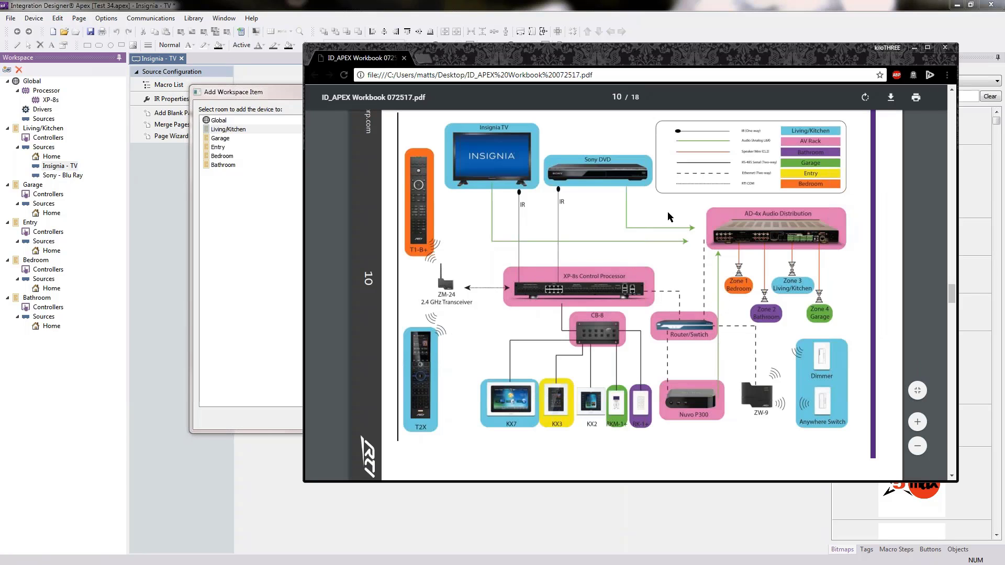
pyautogui.click(501, 5)
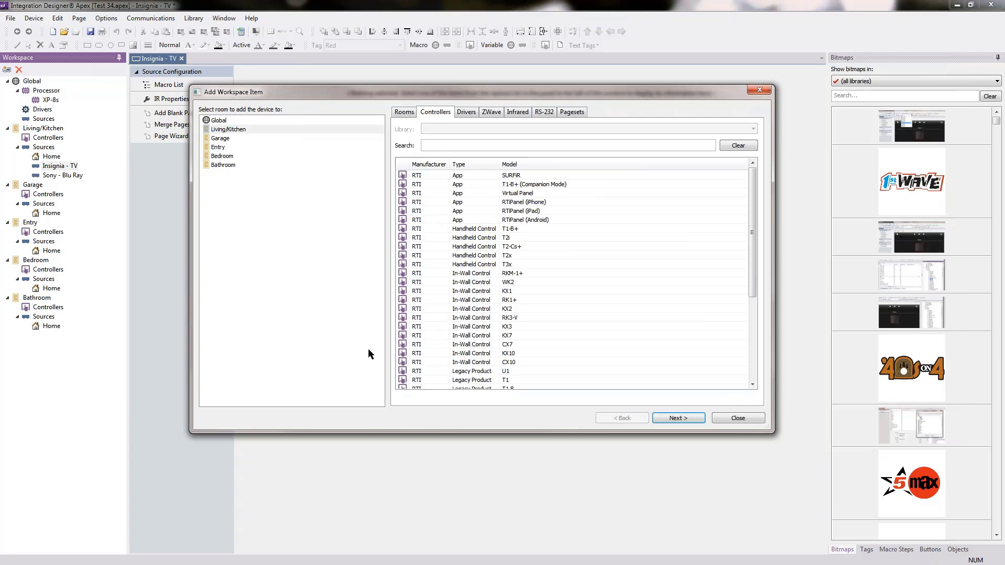
pyautogui.click(230, 131)
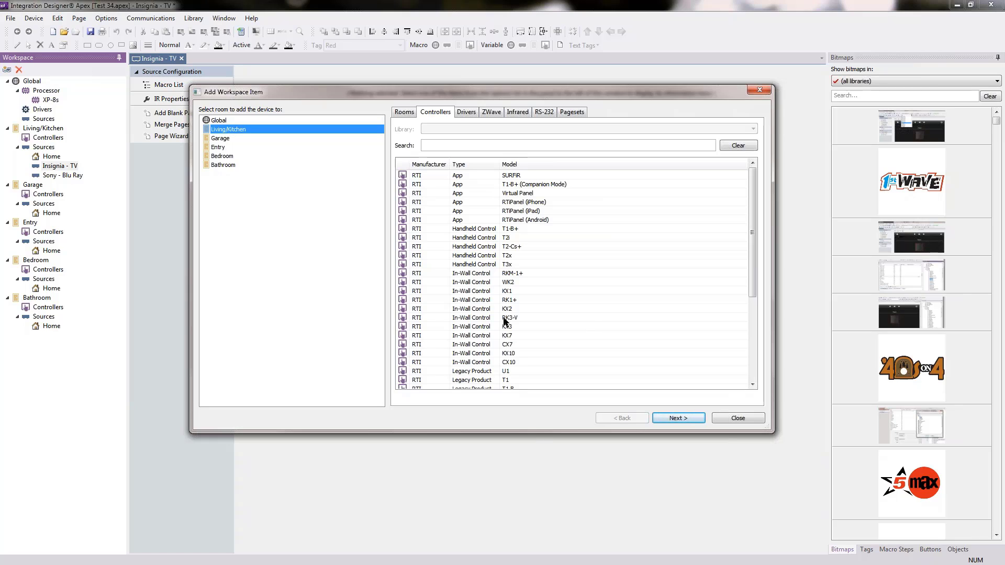
pyautogui.click(510, 256)
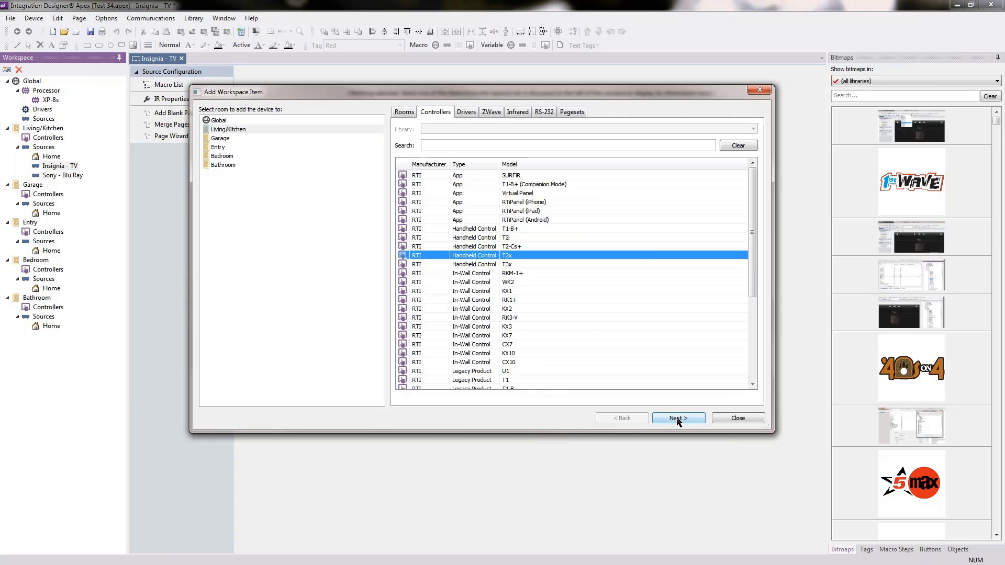
pyautogui.click(678, 419)
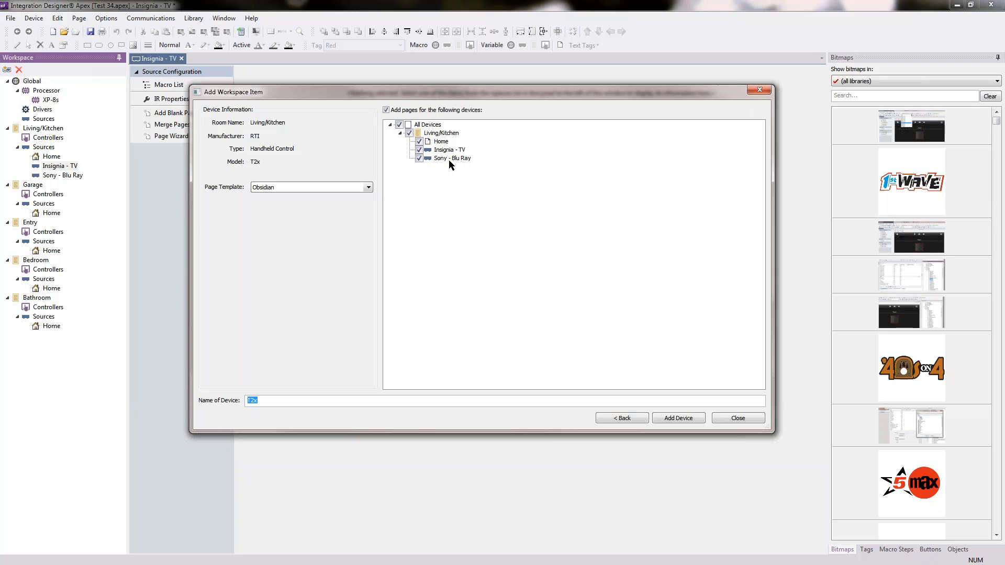
pyautogui.click(687, 419)
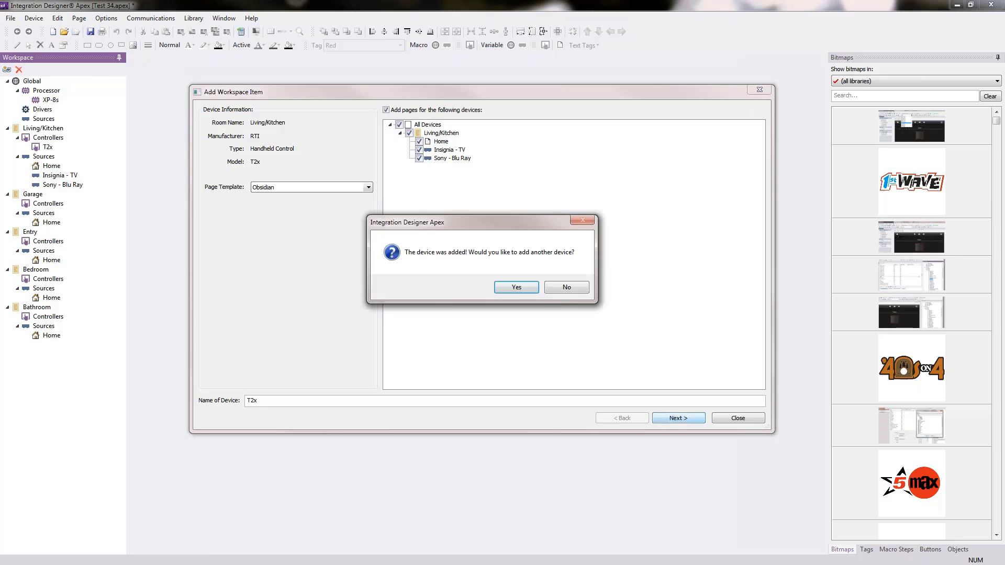
pyautogui.click(516, 287)
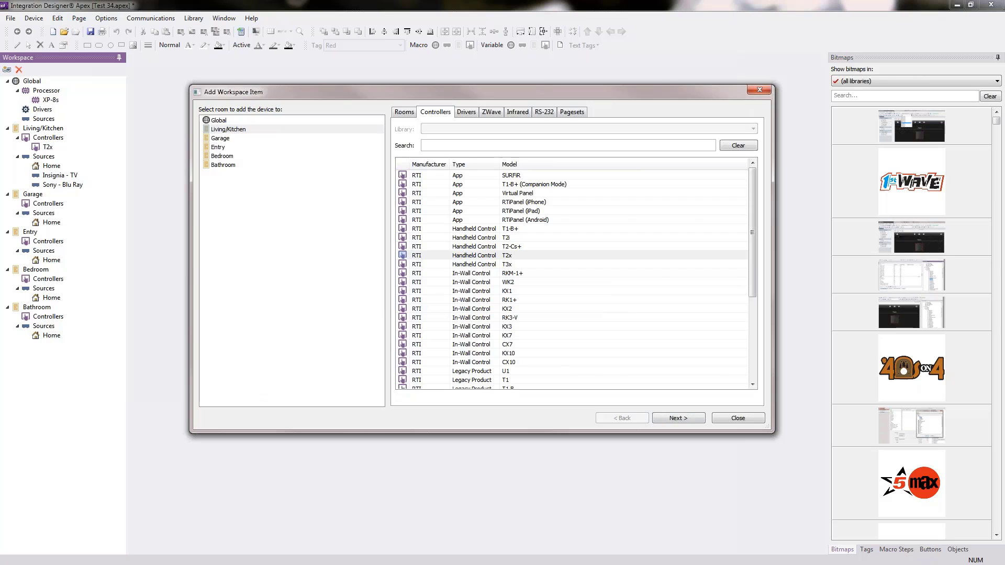
# Step: Add an RTI KX7 in-wall controller to Living/Kitchen with Obsidian pages for all sources, and continue with another device
pyautogui.hotkey('alt', 'Tab')
pyautogui.hotkey('alt', 'Tab')
pyautogui.click(507, 336)
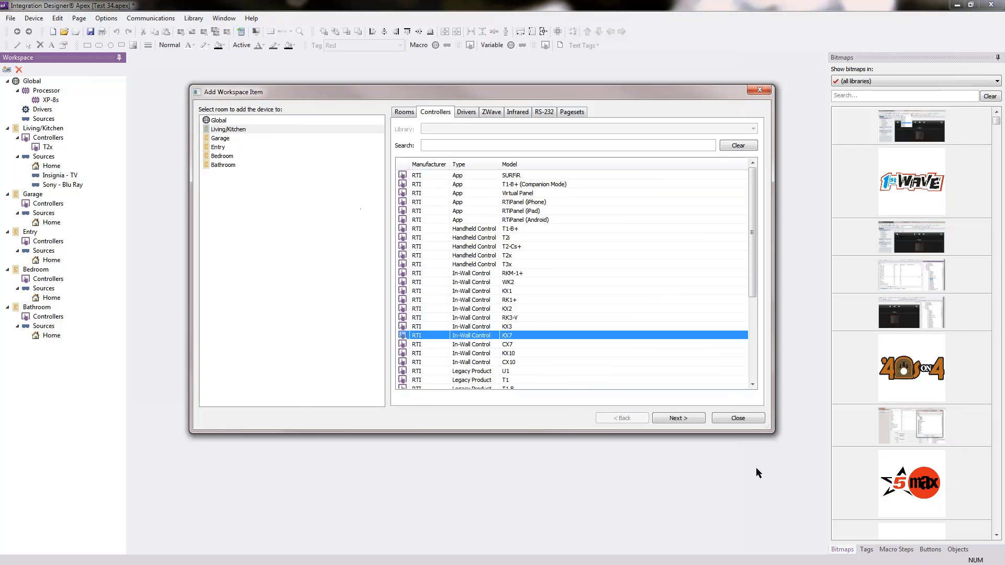
pyautogui.click(687, 417)
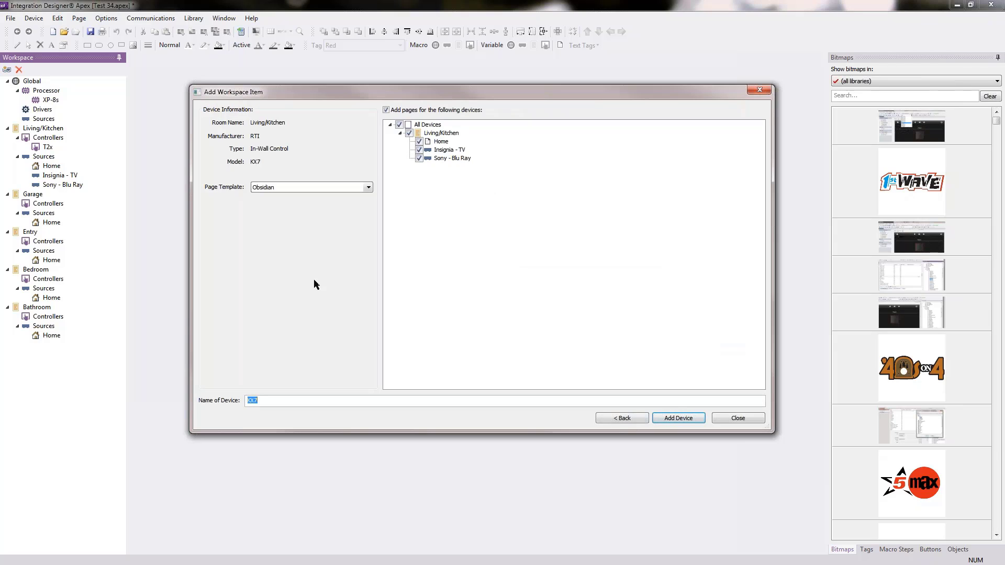
pyautogui.click(368, 187)
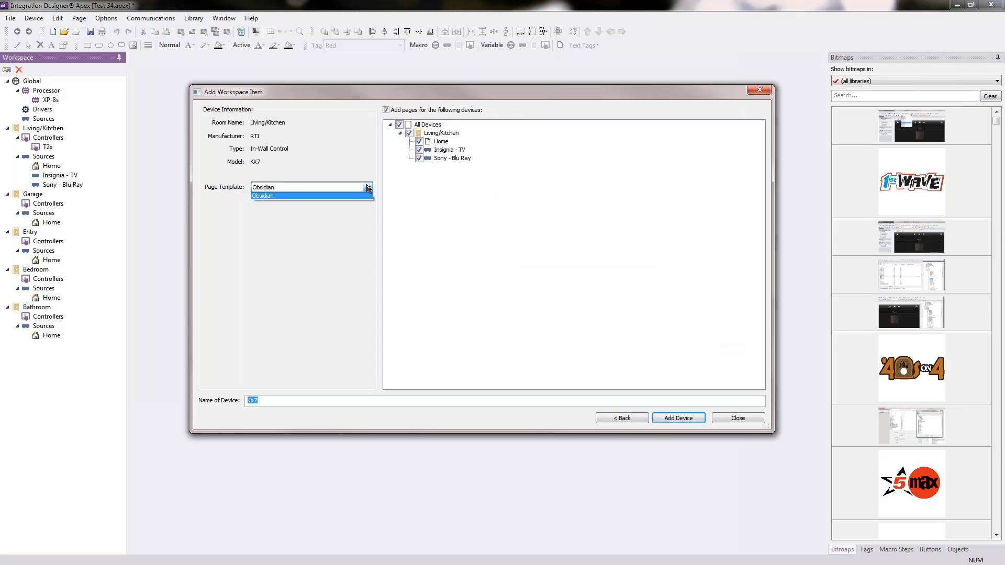
pyautogui.click(368, 188)
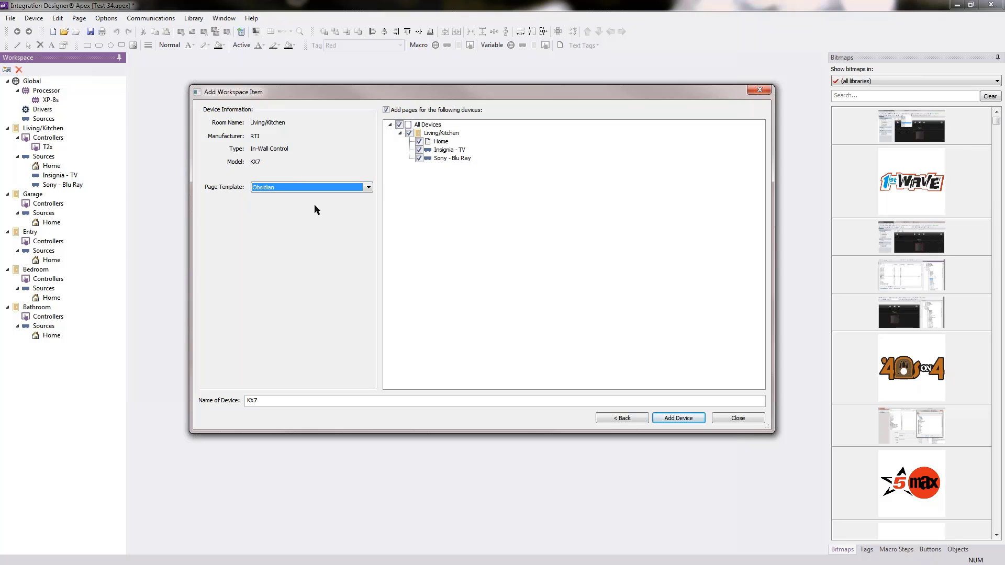
pyautogui.click(680, 417)
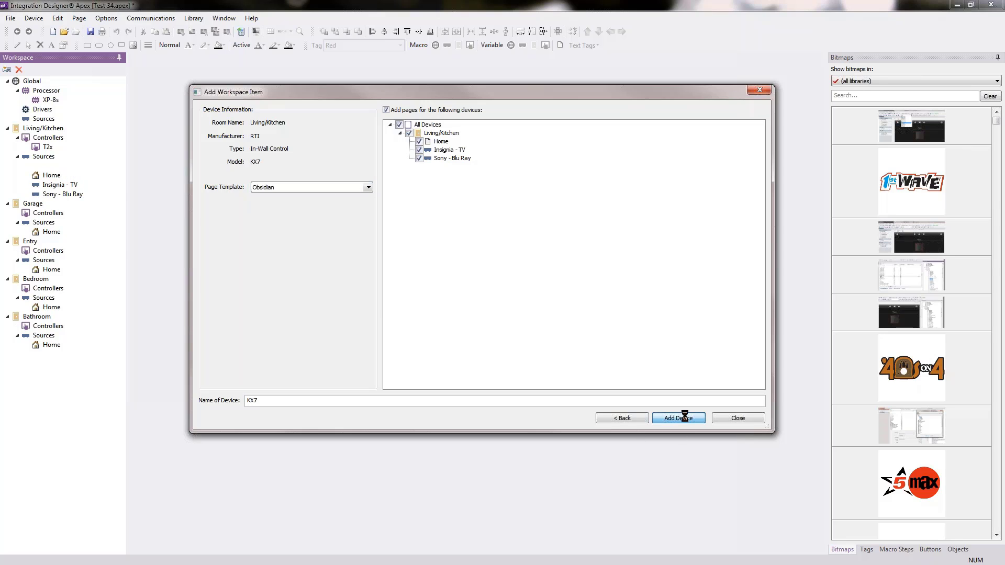
pyautogui.click(518, 288)
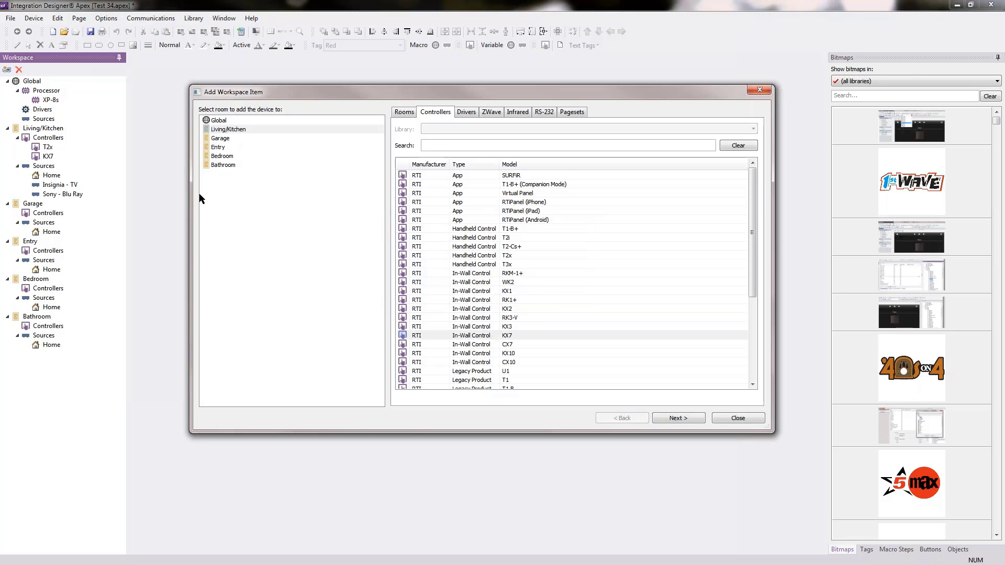
# Step: Add an RTI KX3 in-wall controller to the Garage with the Obsidian page template, and continue with another device
pyautogui.click(219, 139)
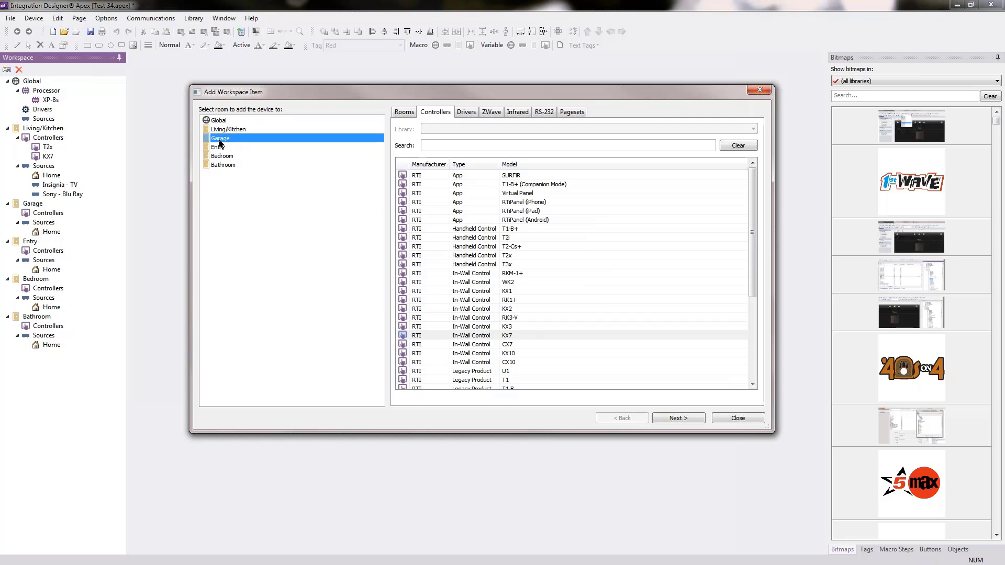
pyautogui.click(506, 328)
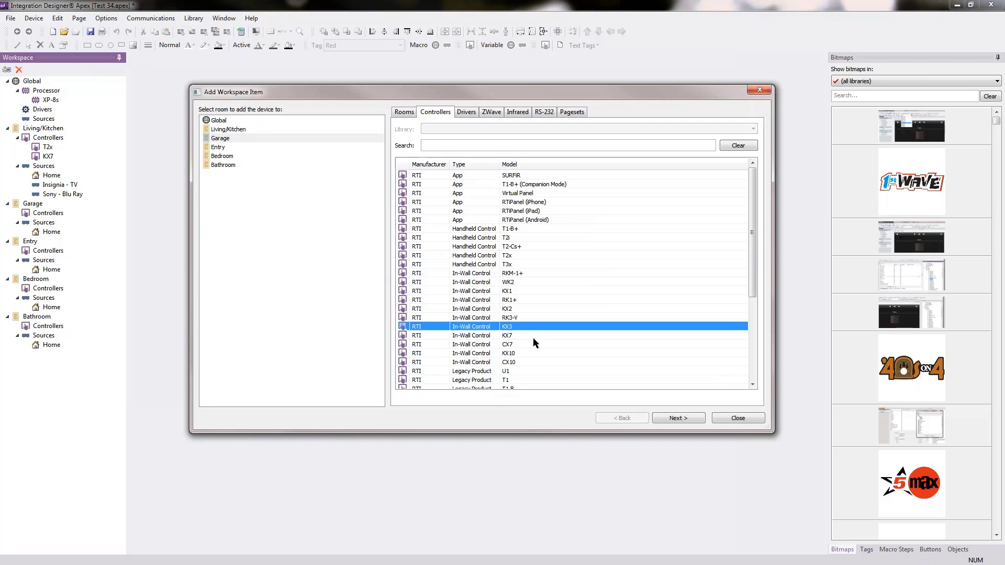
pyautogui.click(679, 419)
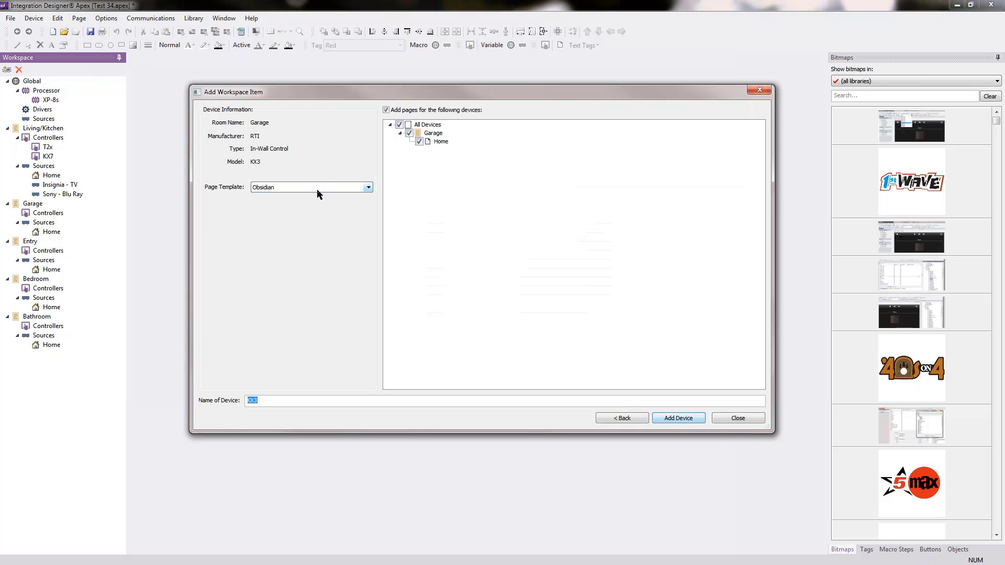
pyautogui.click(678, 417)
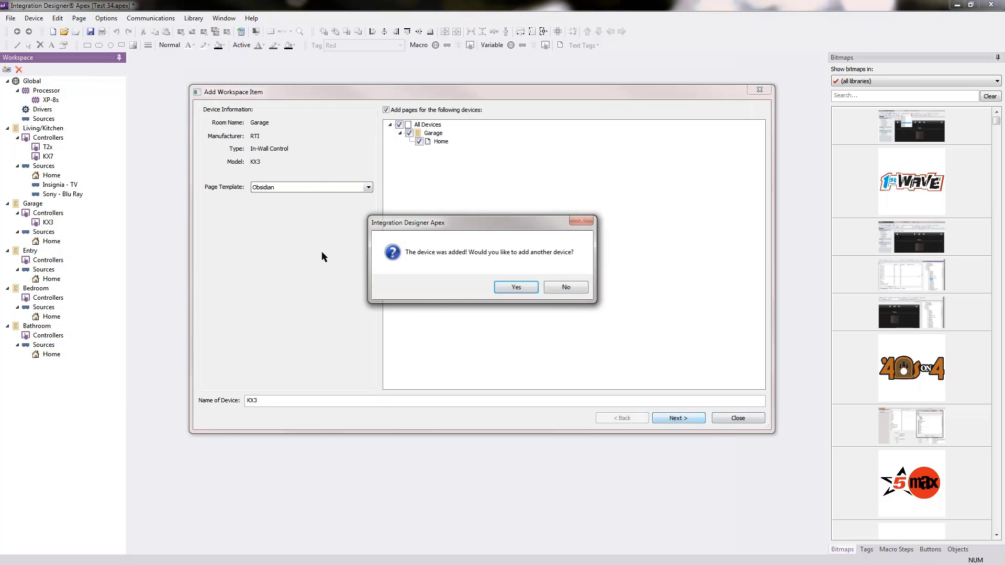
pyautogui.click(523, 291)
# Step: Add an RTI KX3 in-wall controller with Obsidian pages to the Entry room, and continue with another device
pyautogui.click(218, 148)
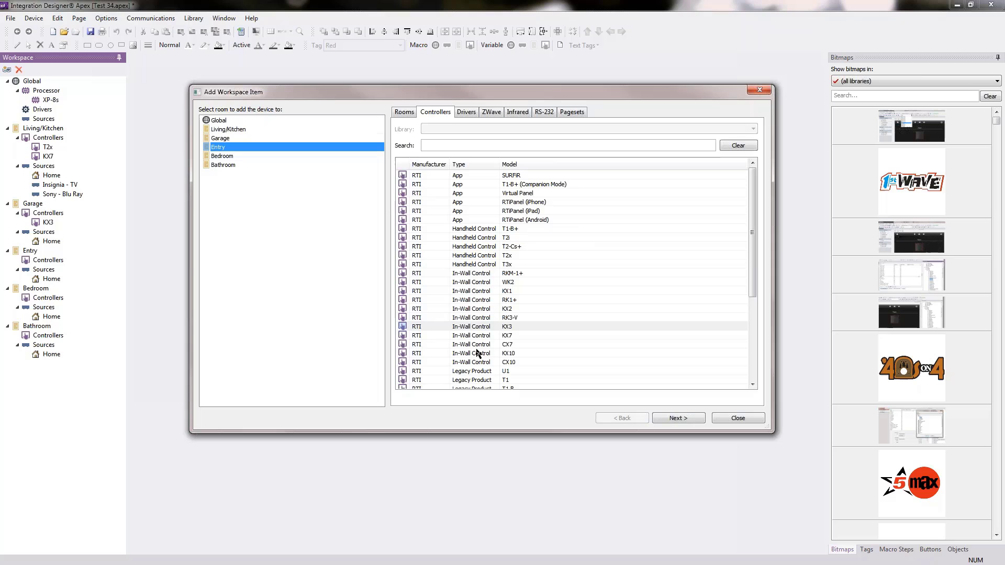
pyautogui.click(512, 327)
pyautogui.click(690, 419)
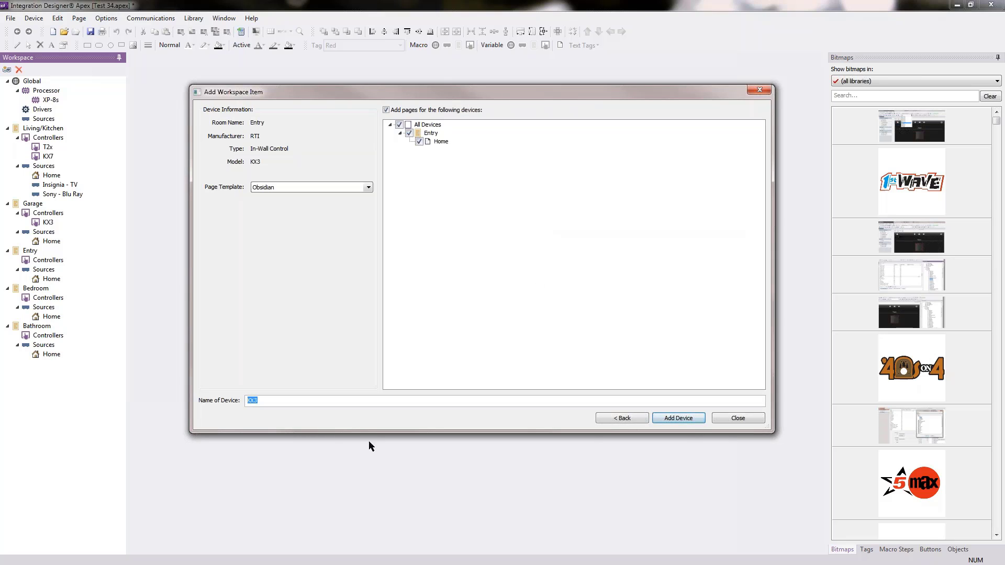
pyautogui.click(679, 419)
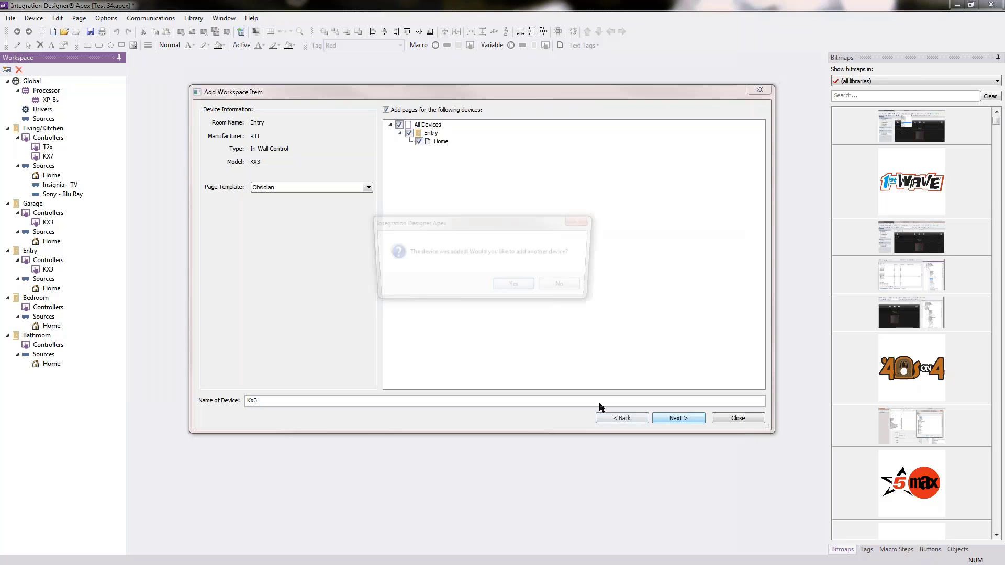
pyautogui.click(524, 288)
# Step: Add an RTI T1-B+ handheld controller with its Home page to the Bedroom, and continue with another device
pyautogui.click(223, 157)
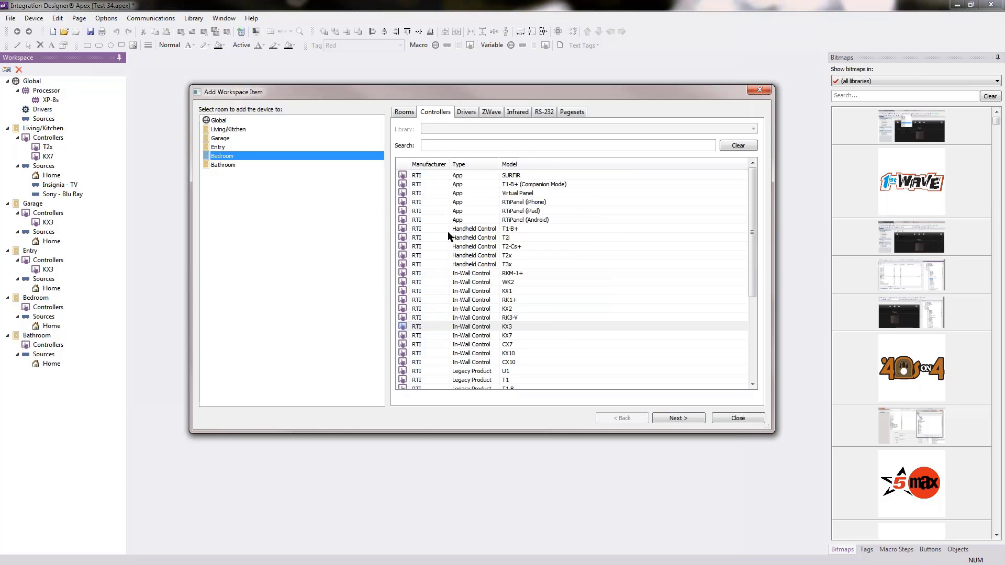
pyautogui.click(508, 230)
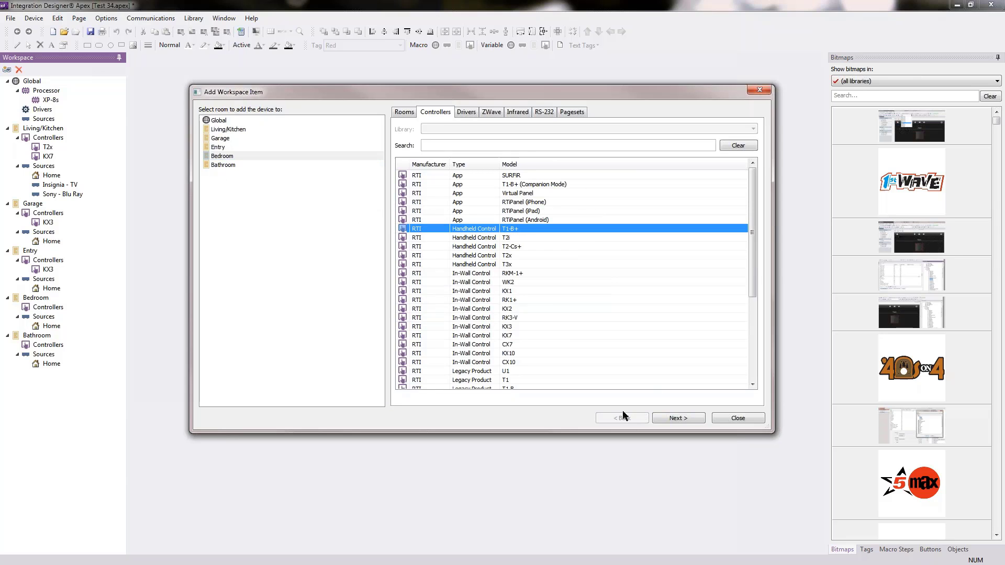
pyautogui.click(687, 418)
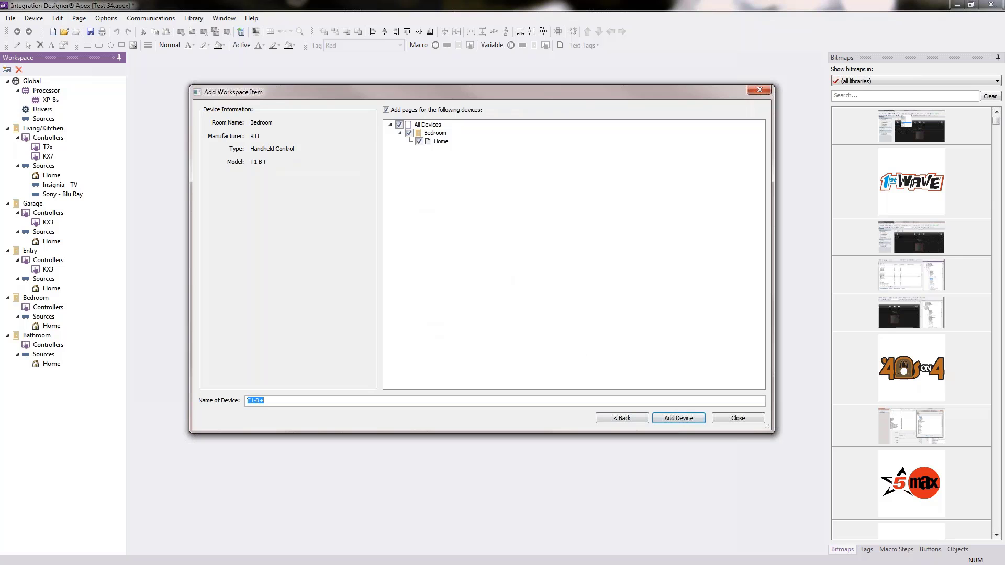
pyautogui.click(681, 421)
pyautogui.click(501, 293)
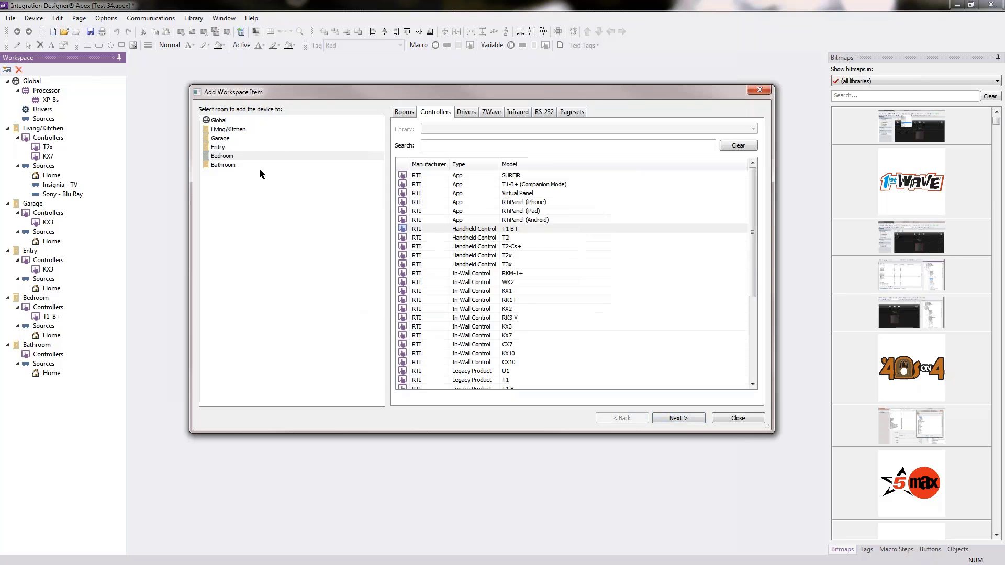
# Step: Add an RTI RK1+ in-wall controller with its Home page to the Bathroom, and finish adding devices
pyautogui.click(229, 166)
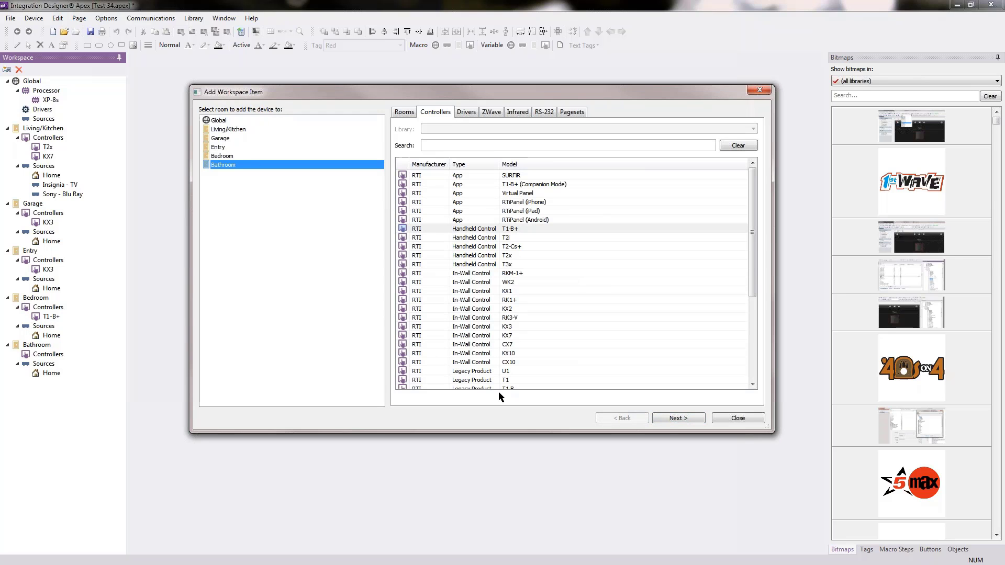
pyautogui.click(533, 298)
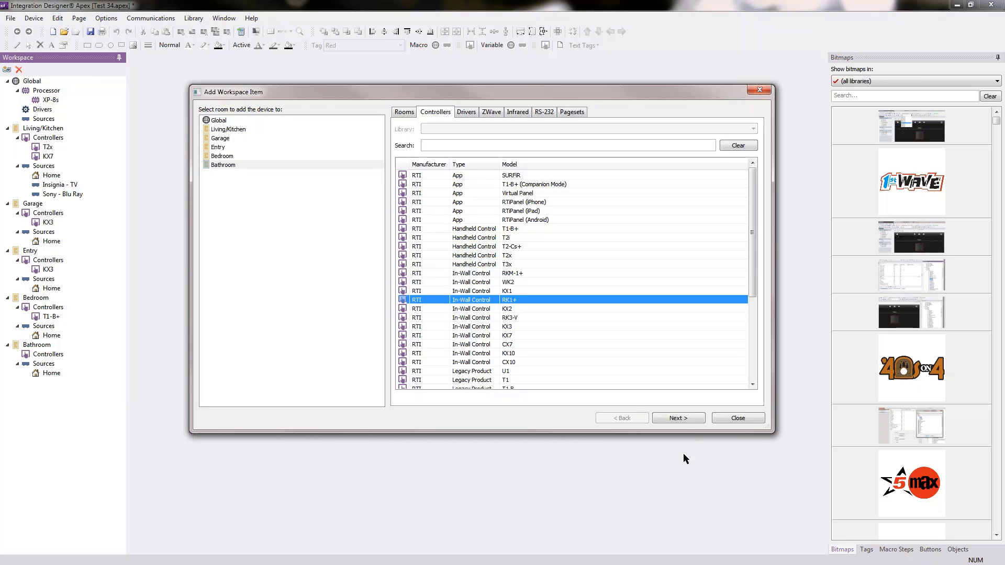
pyautogui.click(679, 418)
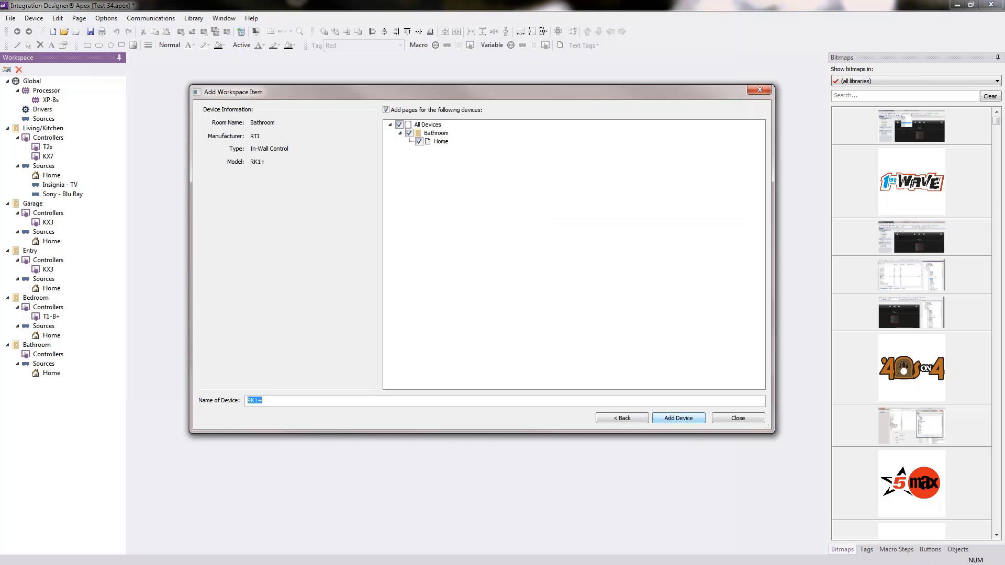
pyautogui.click(678, 419)
pyautogui.click(576, 288)
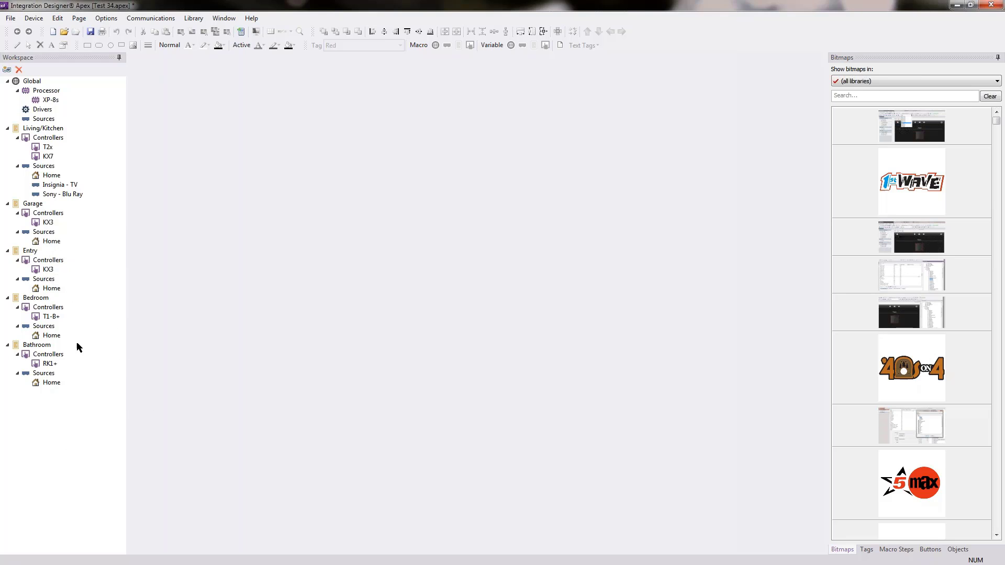
# Step: Collapse the Bathroom, Bedroom, Entry and Garage rooms in the workspace tree
pyautogui.click(8, 345)
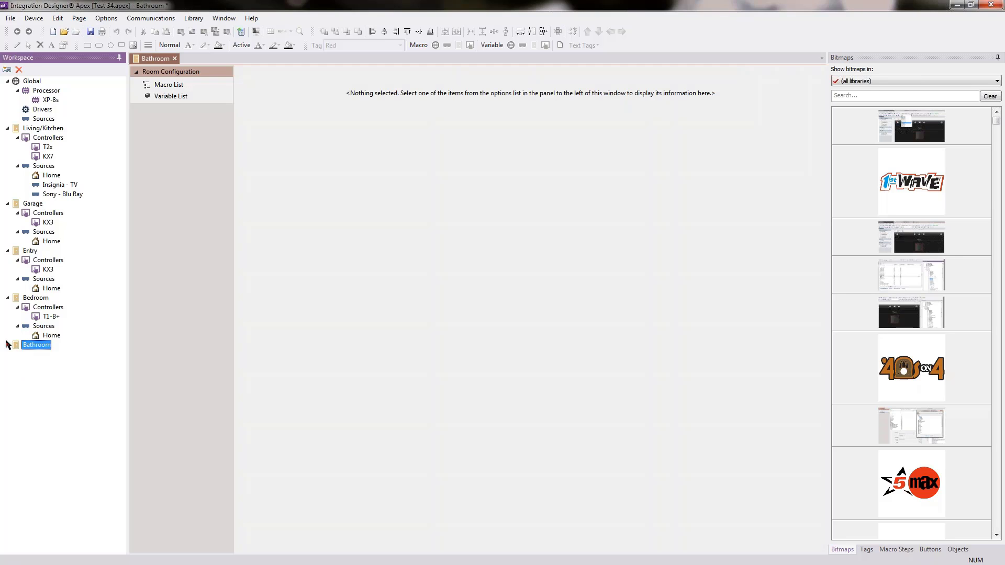
pyautogui.click(8, 298)
pyautogui.click(7, 250)
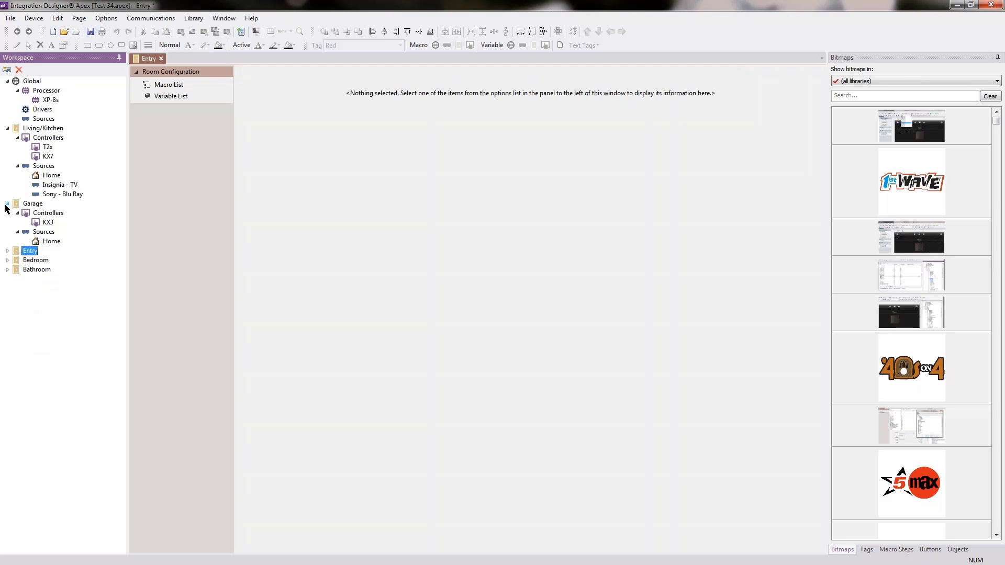
pyautogui.click(7, 204)
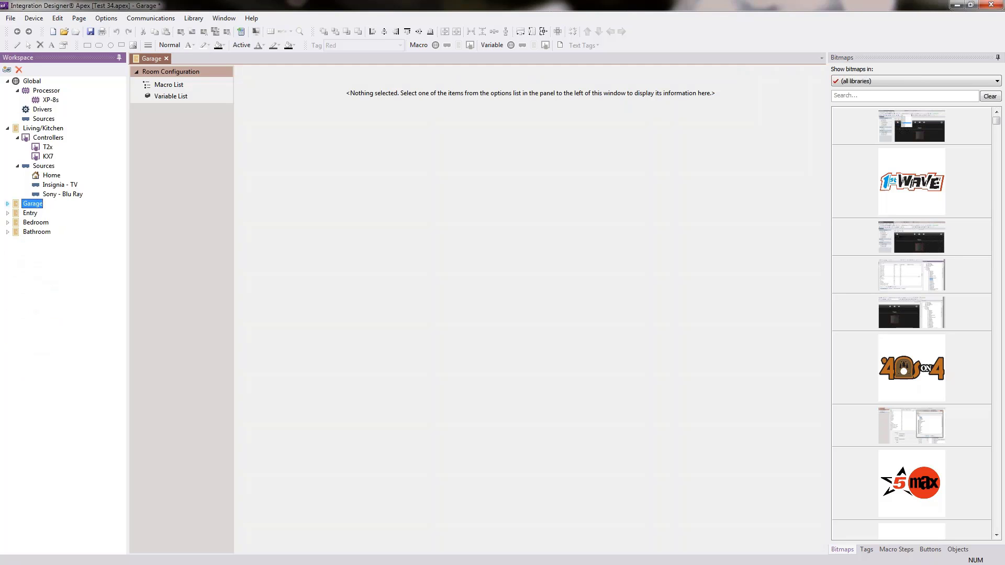
# Step: Compare the T2x Home page with the KX7 Home - Watch page of the Living/Kitchen Home source
pyautogui.click(52, 176)
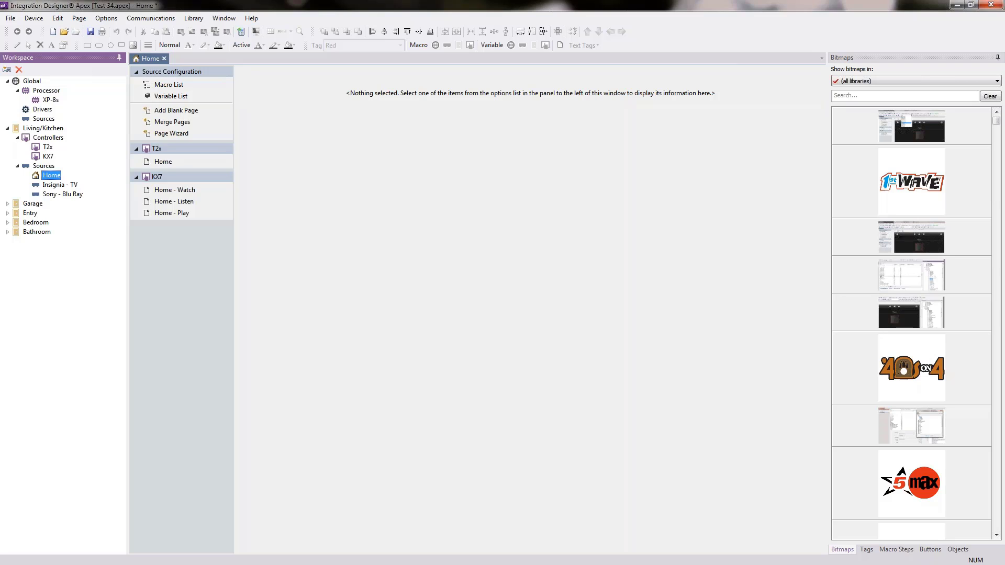
pyautogui.click(163, 162)
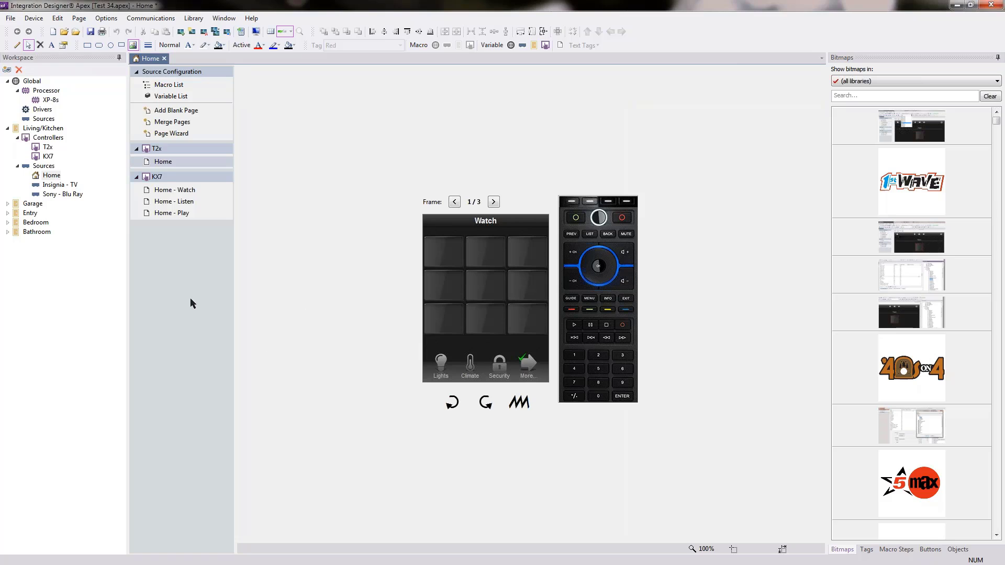
pyautogui.click(168, 190)
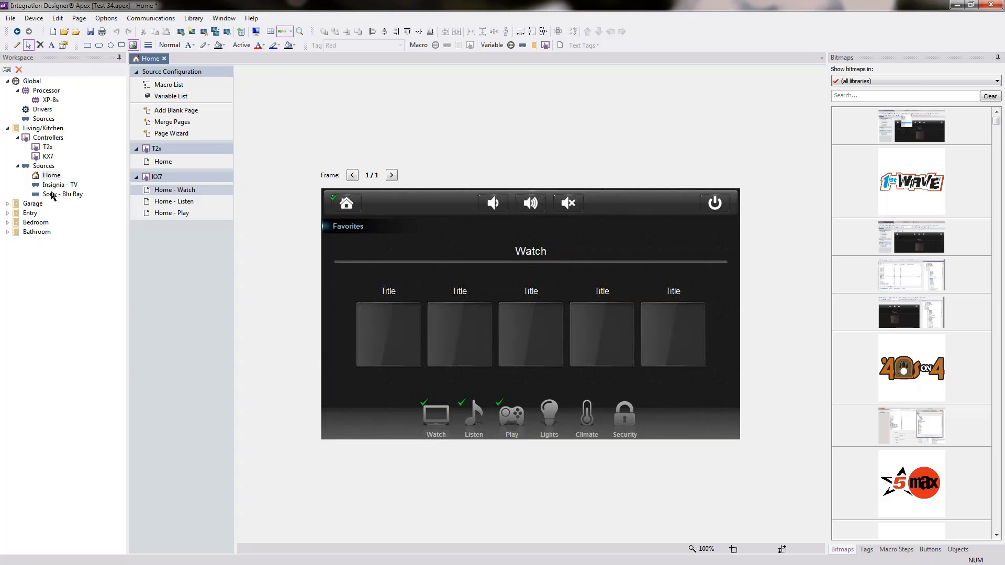
pyautogui.click(163, 162)
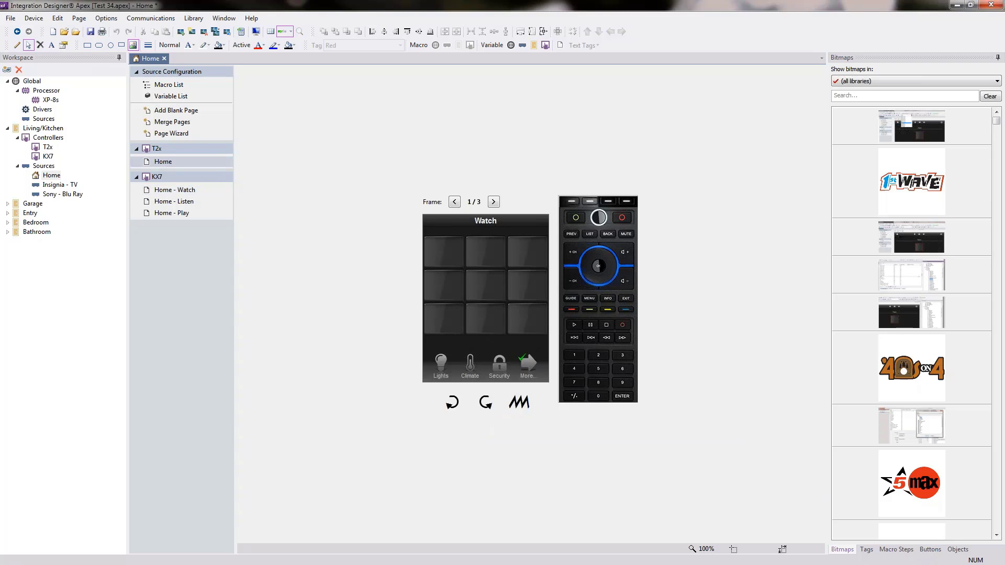
pyautogui.click(183, 187)
pyautogui.click(164, 162)
pyautogui.click(171, 192)
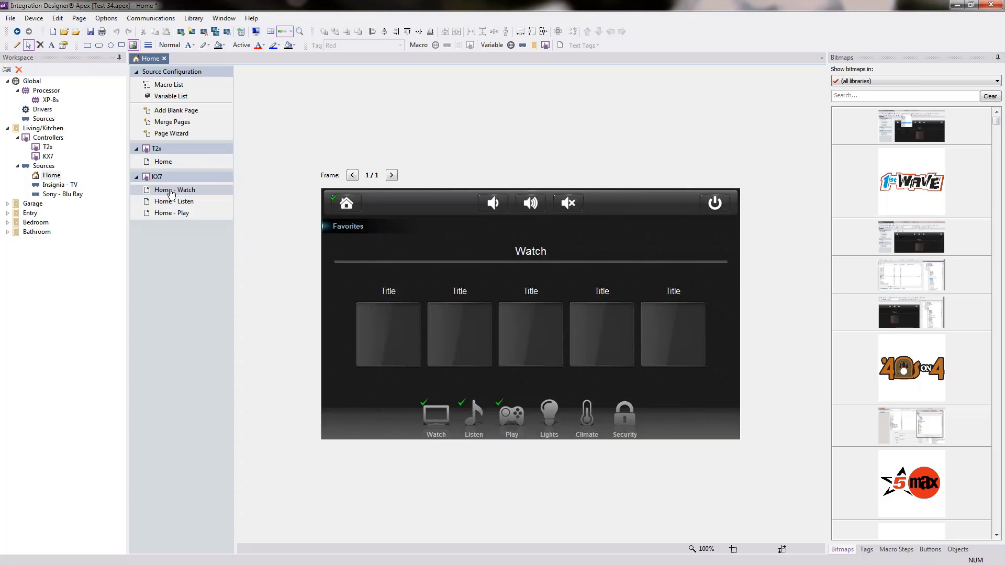
# Step: View the Cable/Satellite TV pages of the Insignia - TV source on the T2x and KX7 controllers
pyautogui.click(68, 187)
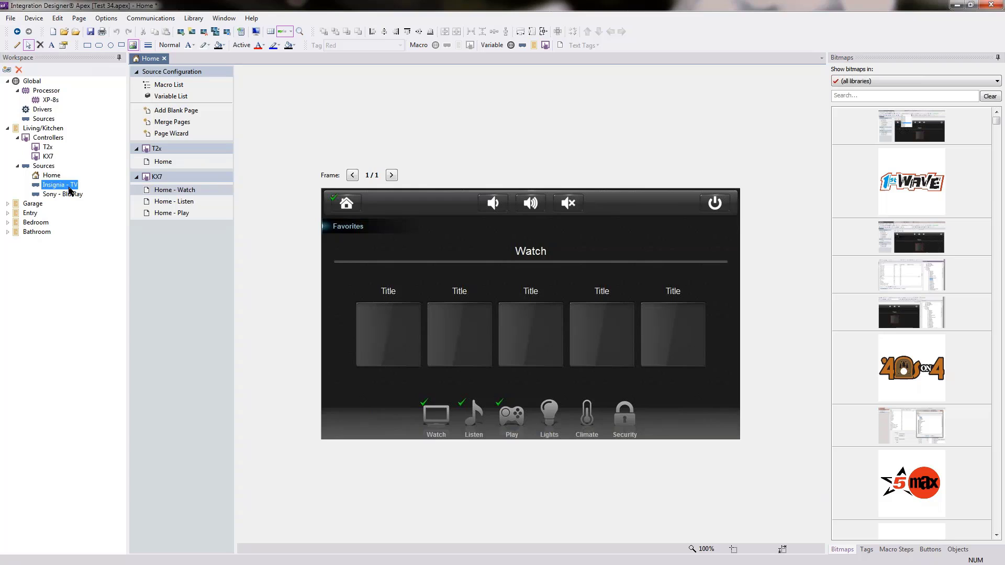
pyautogui.click(168, 164)
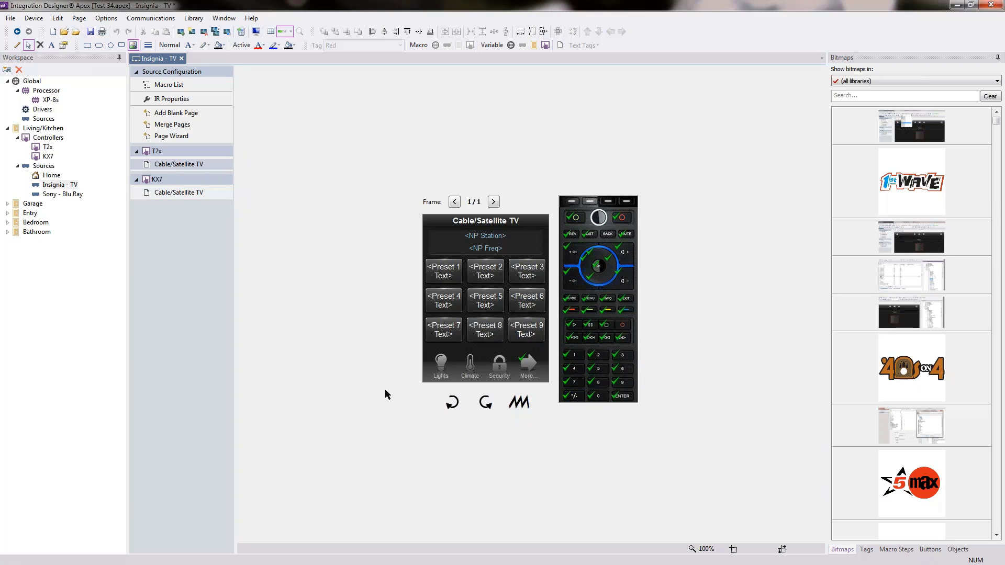
pyautogui.click(170, 193)
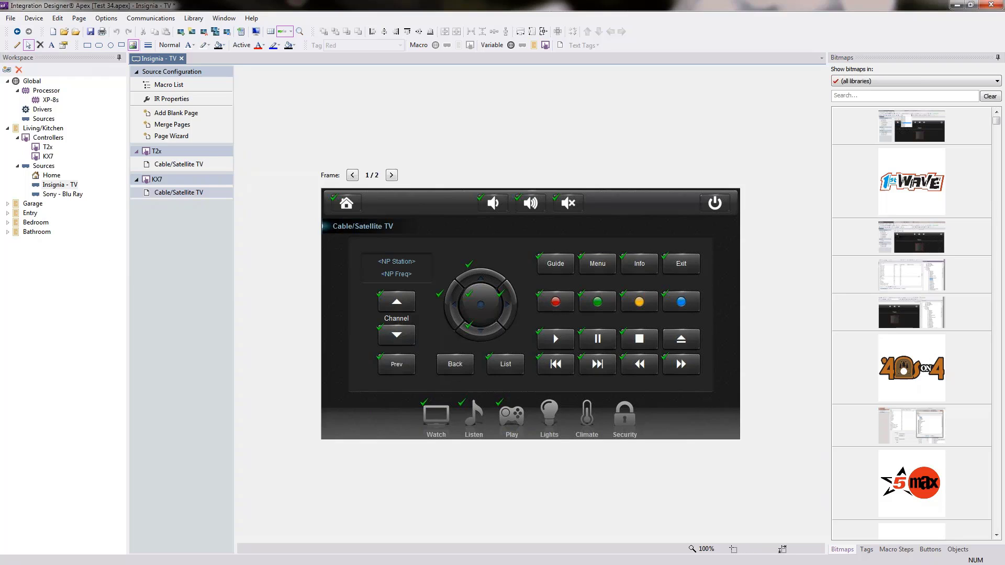
# Step: View the DVD/Blu-Ray pages of the Sony - Blu Ray source on the T2x and KX7 controllers
pyautogui.click(63, 194)
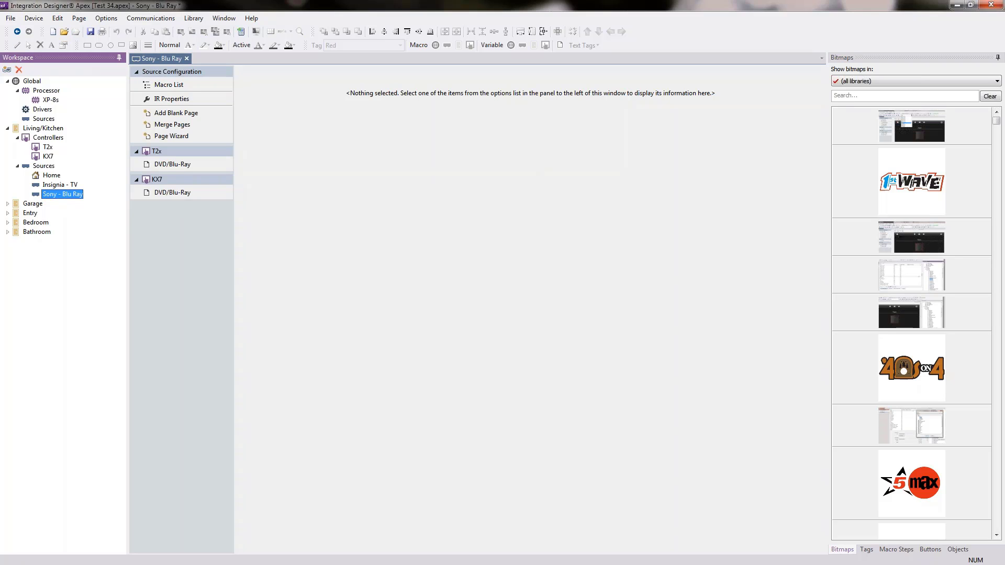
pyautogui.click(168, 165)
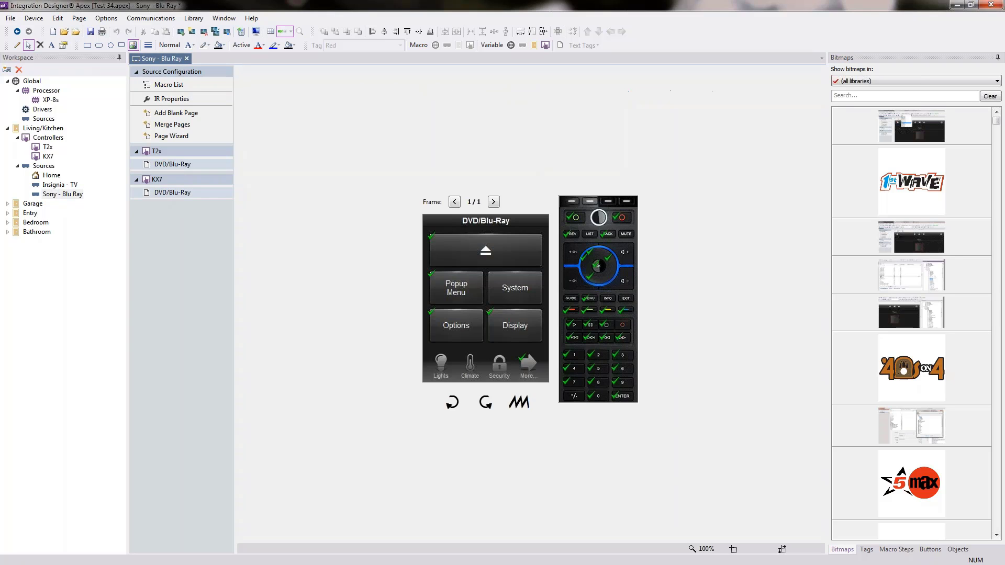
pyautogui.click(169, 193)
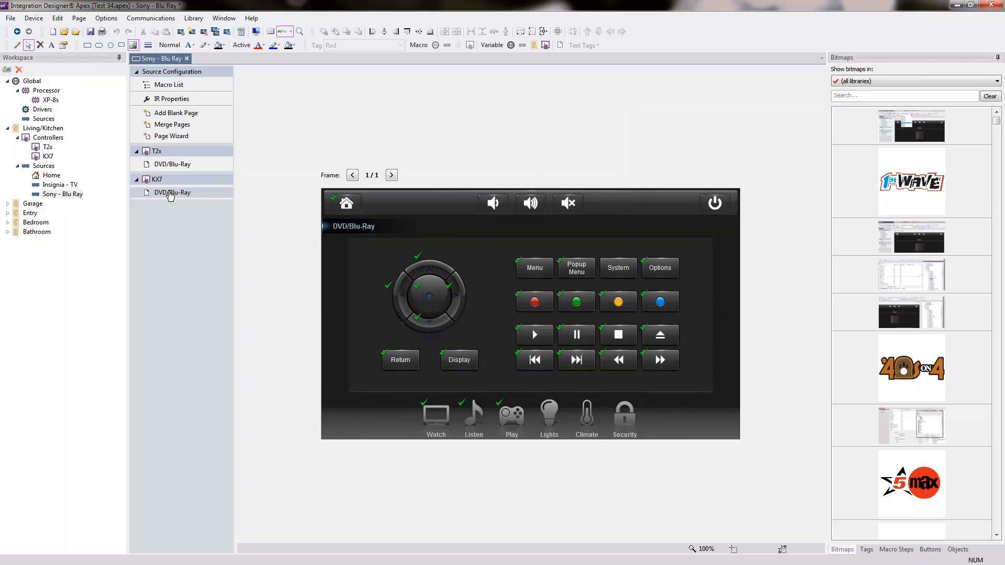
# Step: View the T2x controller's configuration and the pages of the Insignia - TV and Sony - Blu Ray sources
pyautogui.click(48, 147)
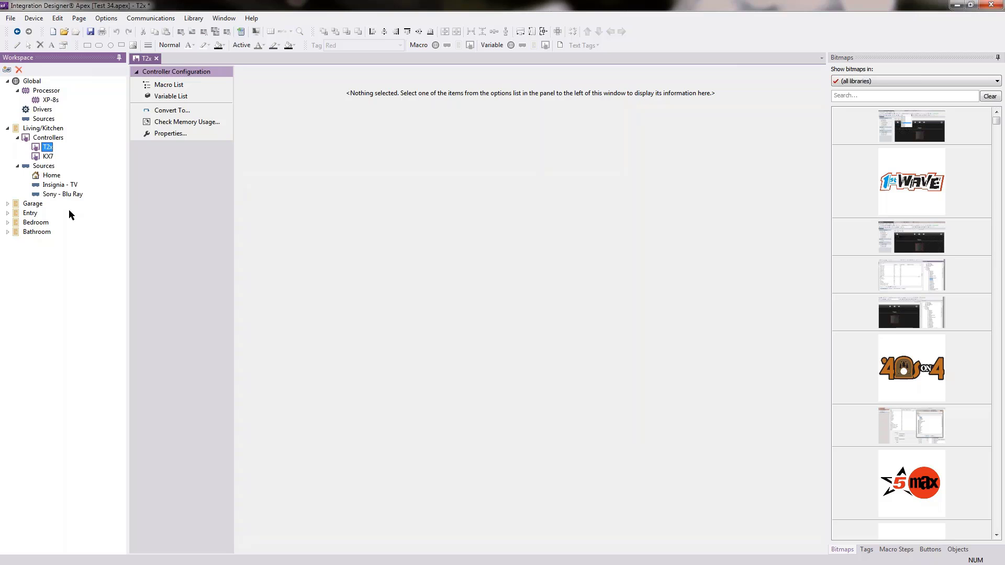
pyautogui.click(55, 185)
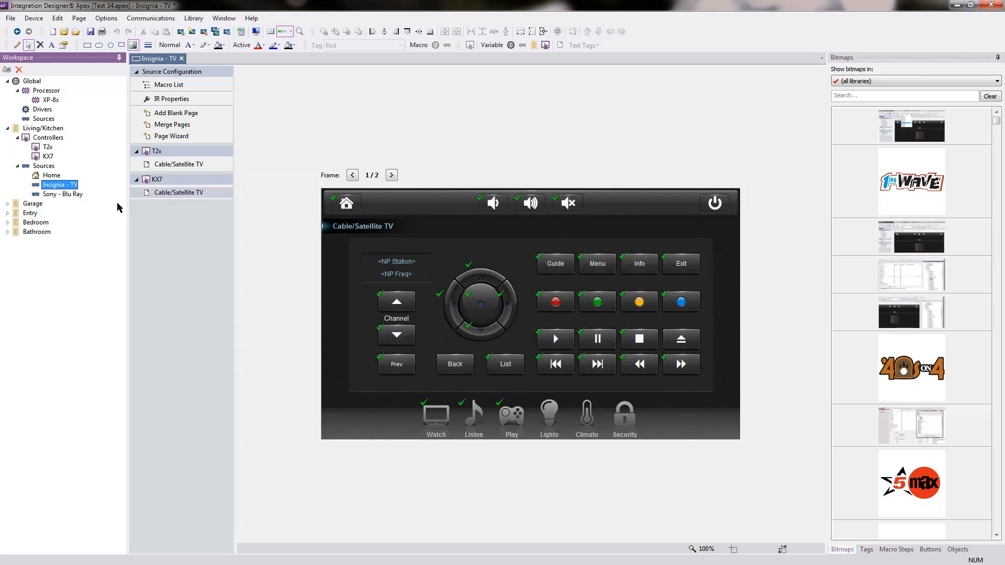
pyautogui.click(63, 196)
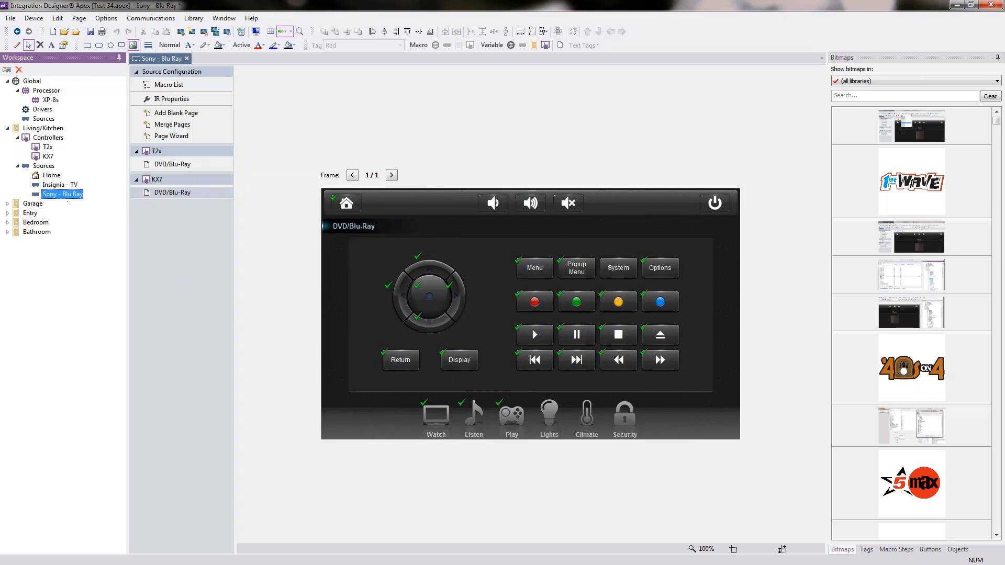
# Step: Select the hard Play button on the T2x DVD/Blu-Ray page of the Sony - Blu Ray source and examine its tag
pyautogui.click(163, 165)
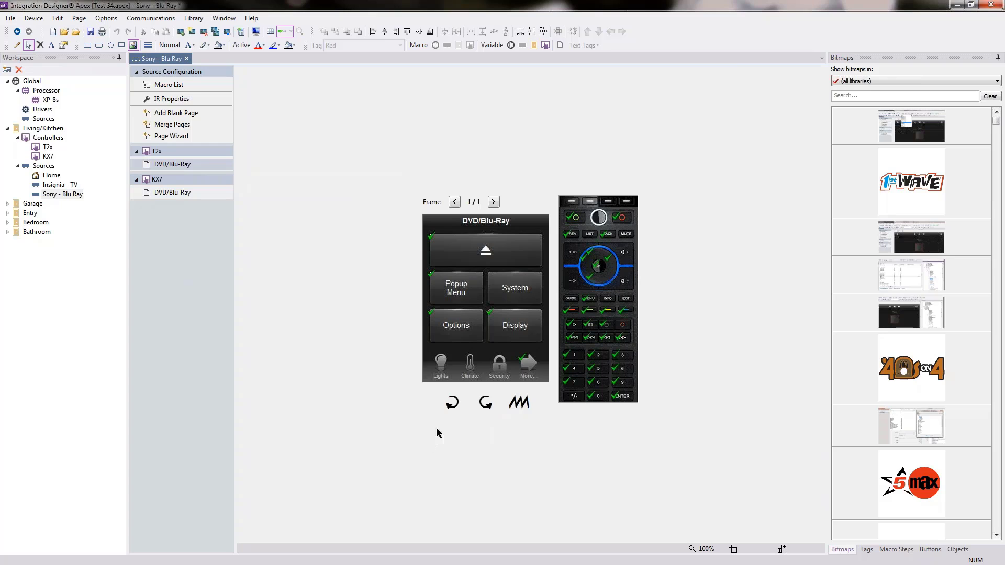
pyautogui.click(573, 326)
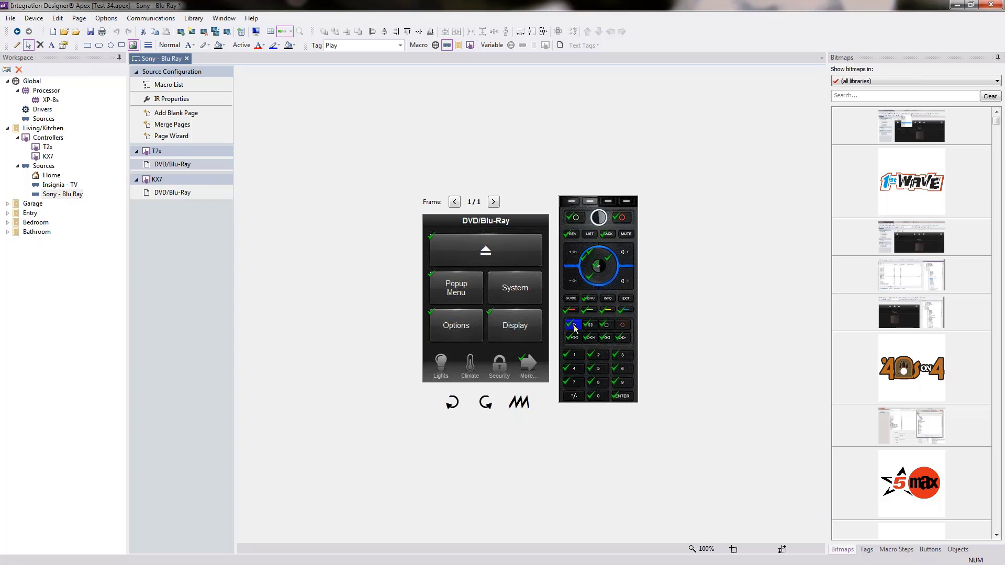
pyautogui.moveTo(575, 322)
pyautogui.moveTo(301, 47)
pyautogui.mouseDown()
pyautogui.moveTo(535, 478)
pyautogui.moveTo(589, 543)
pyautogui.moveTo(298, 50)
pyautogui.mouseUp()
pyautogui.moveTo(76, 60); pyautogui.dragTo(15, 304)
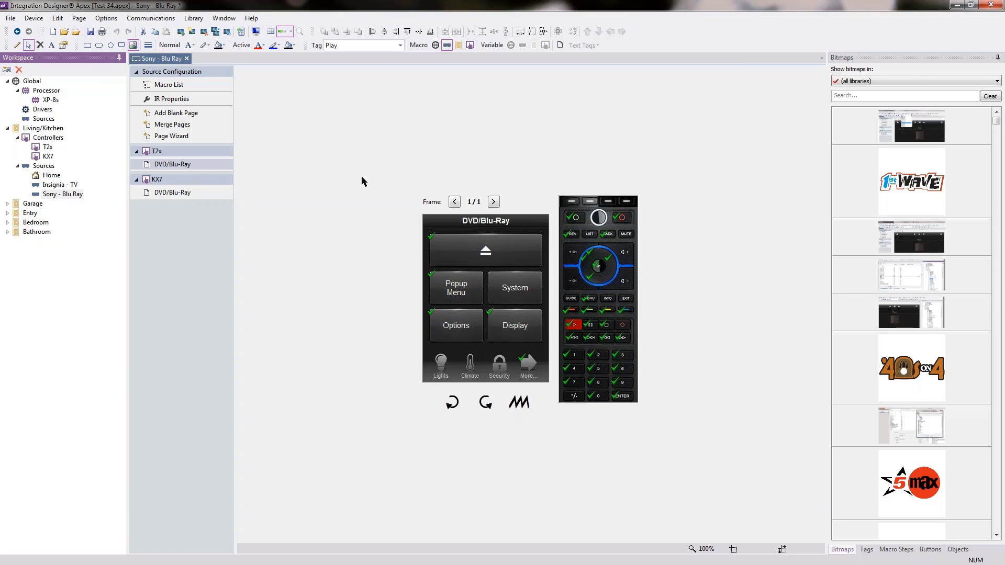
# Step: Open the source macro of the T2x Play button and examine its command step
pyautogui.click(575, 325)
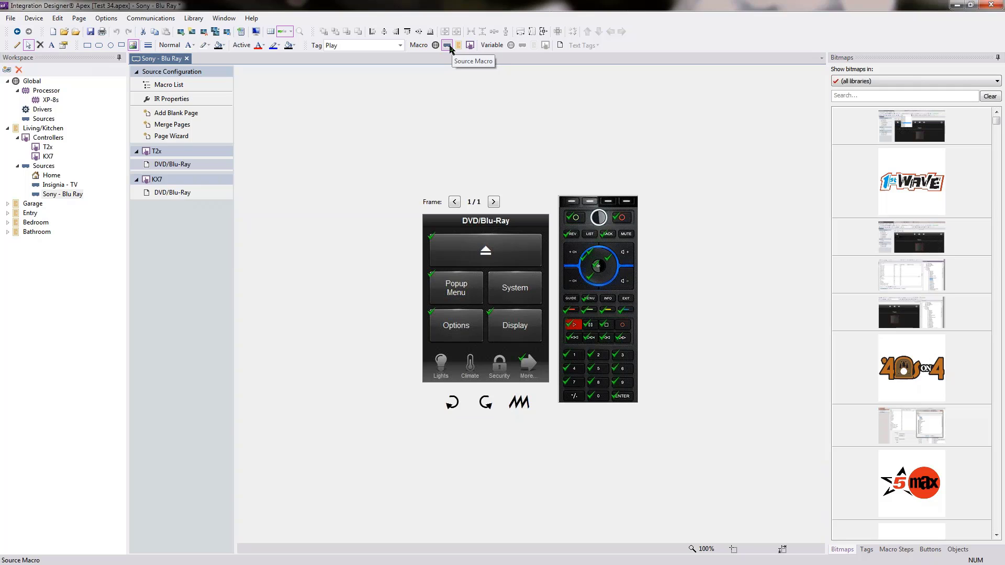
pyautogui.click(447, 46)
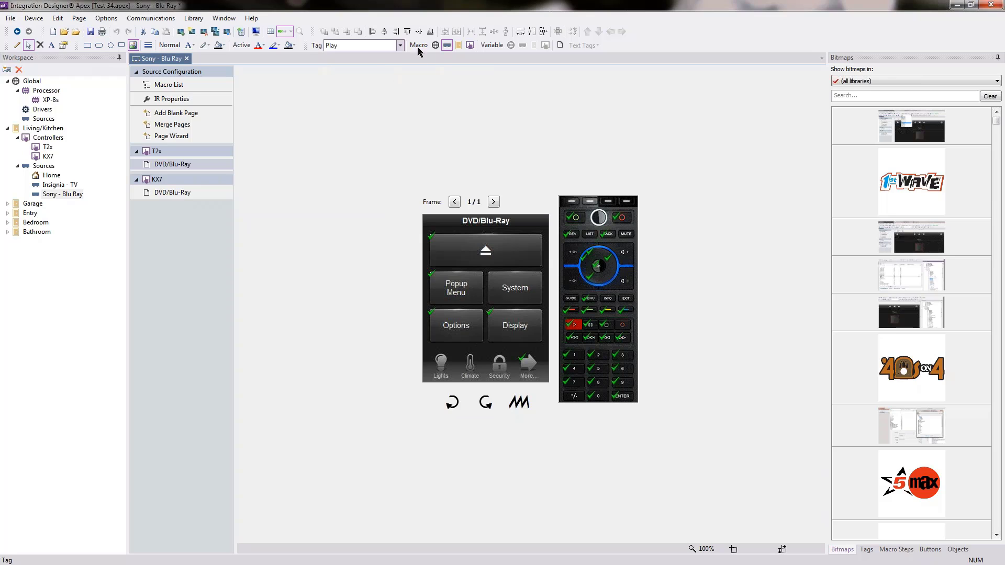
pyautogui.click(448, 46)
pyautogui.click(447, 46)
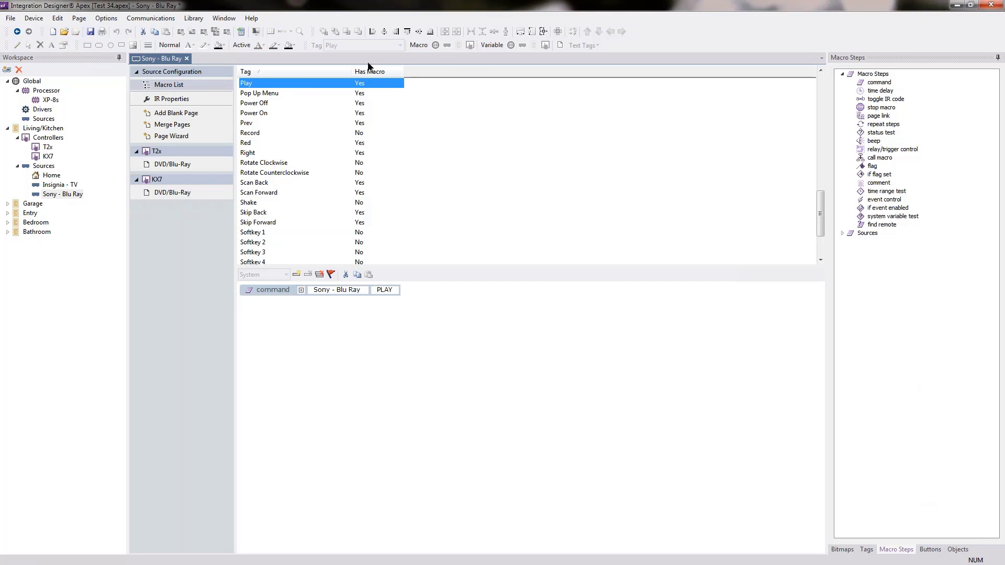
pyautogui.click(278, 291)
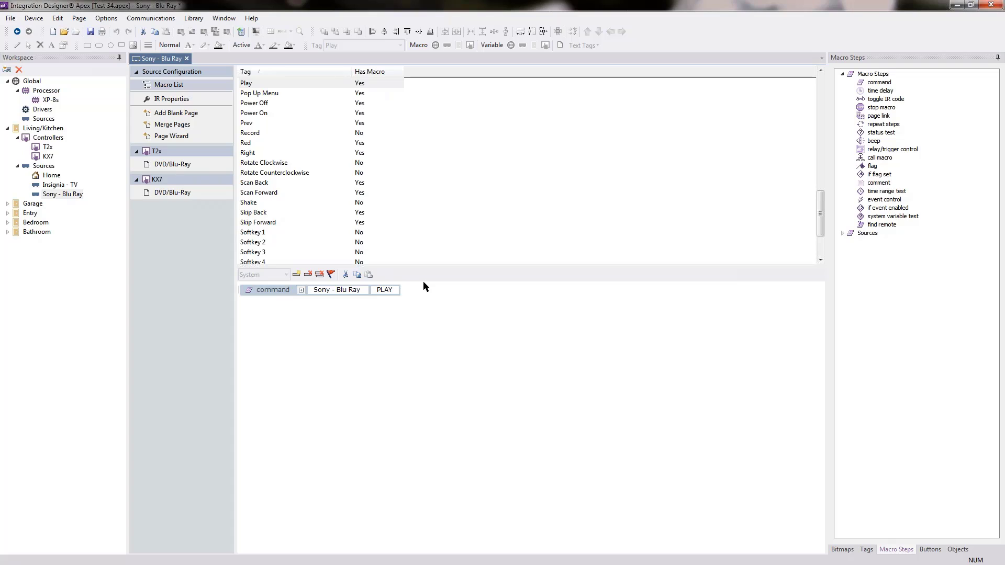
# Step: Go back and forth between the Play tag's macro and the T2x DVD/Blu-Ray page, and reselect the hard Play button
pyautogui.click(17, 32)
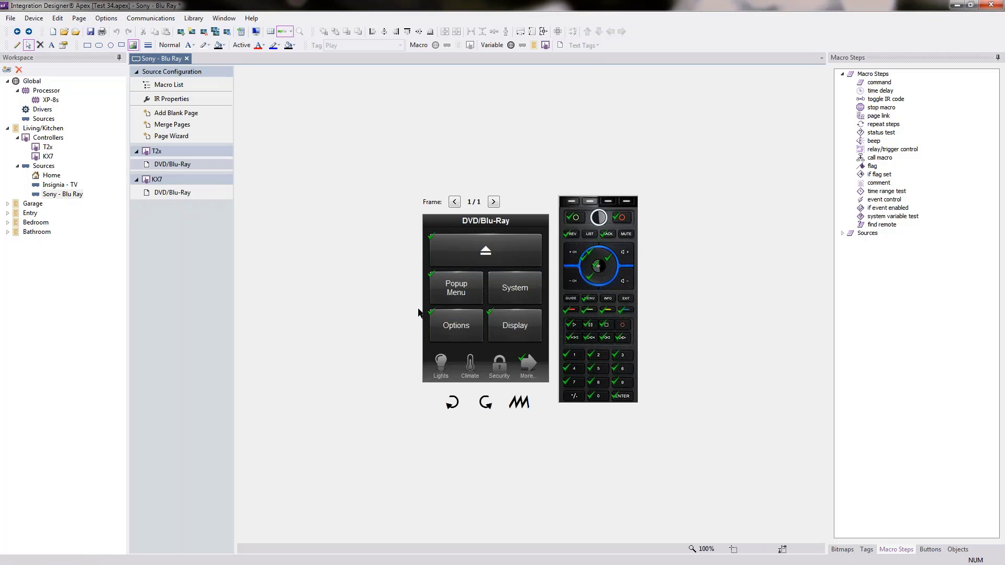
pyautogui.click(18, 33)
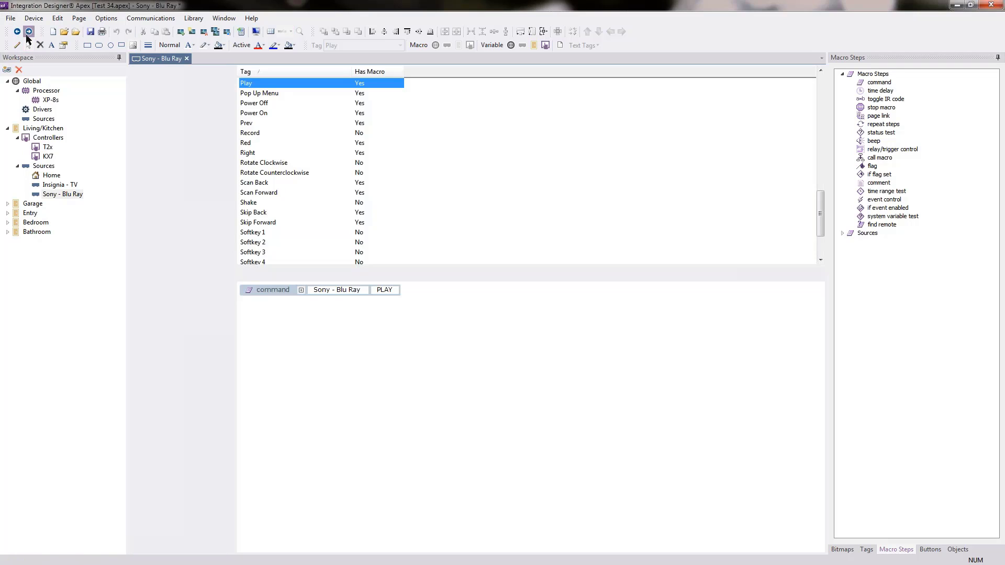
pyautogui.click(17, 32)
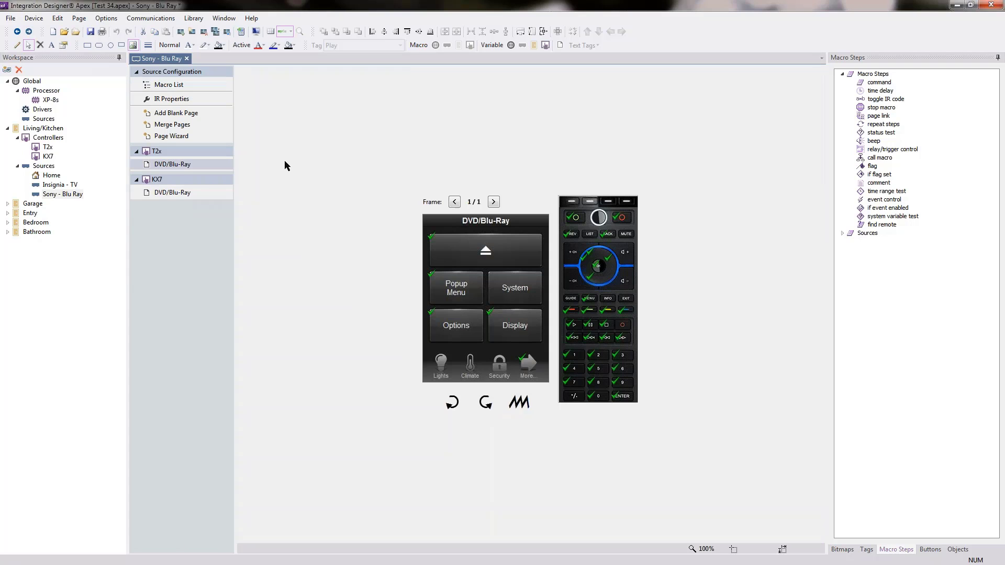
pyautogui.click(570, 326)
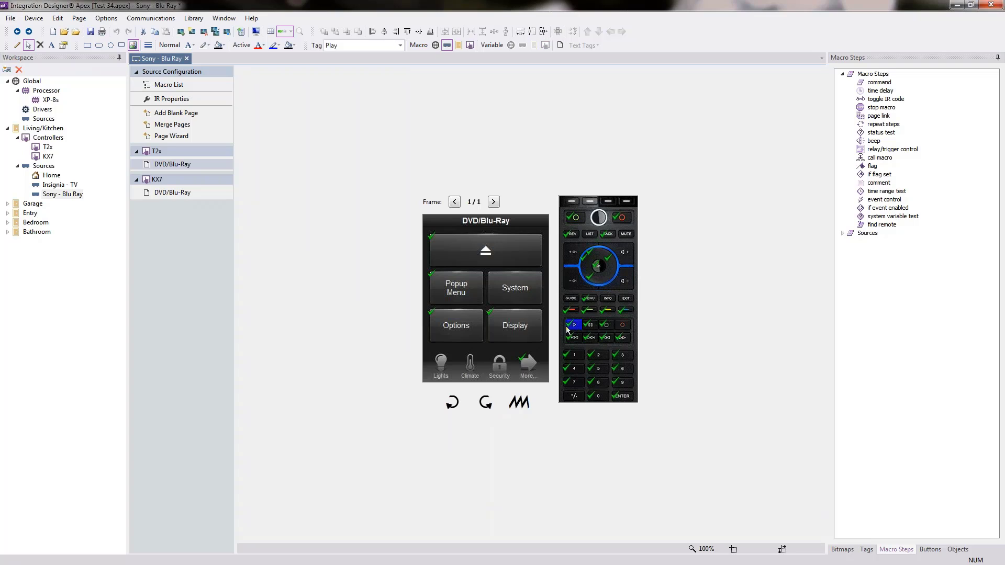
pyautogui.click(446, 47)
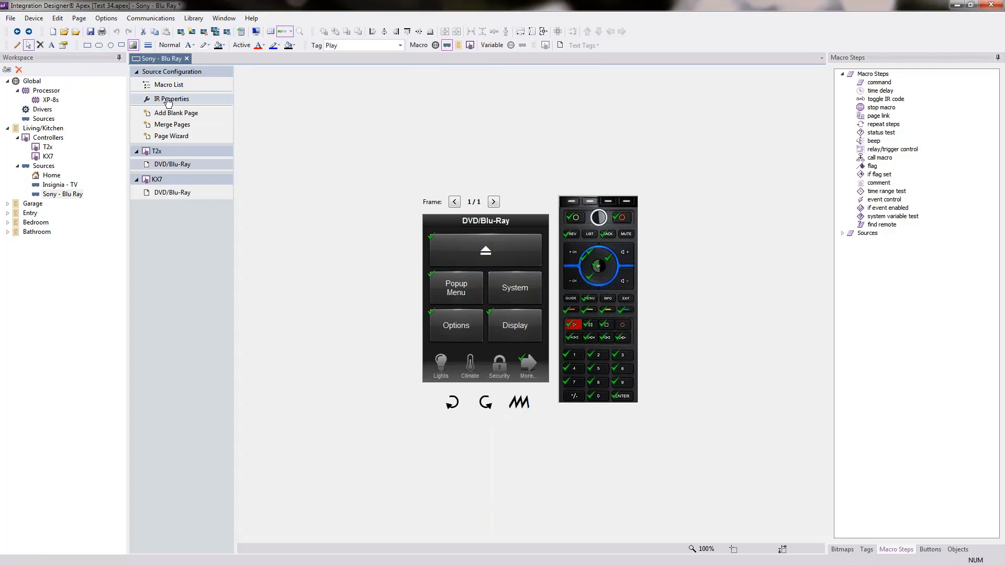
pyautogui.click(149, 86)
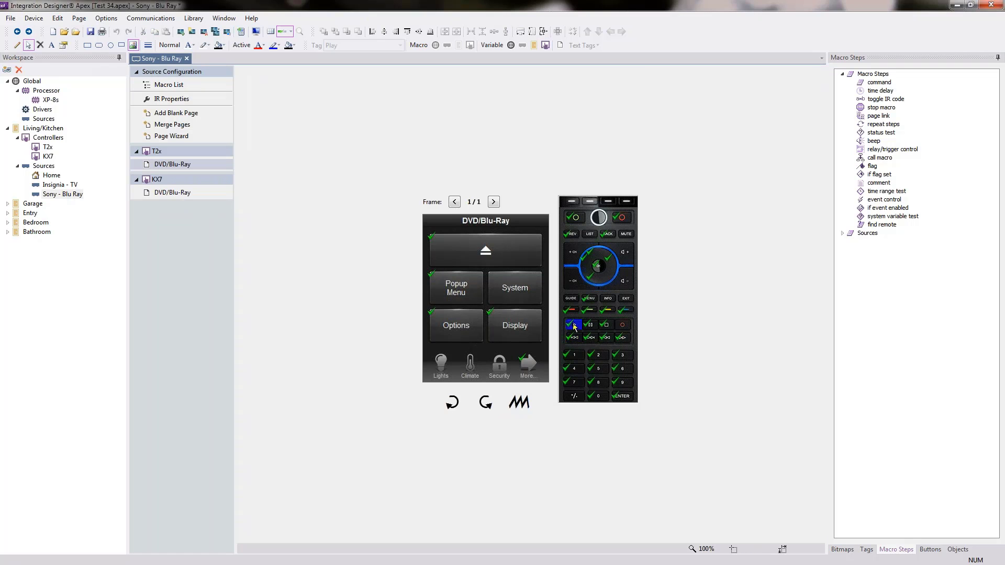
# Step: Replace the PLAY command in the Play tag's source macro with the Sony - Blu Ray DIGIT 0 command
pyautogui.click(573, 322)
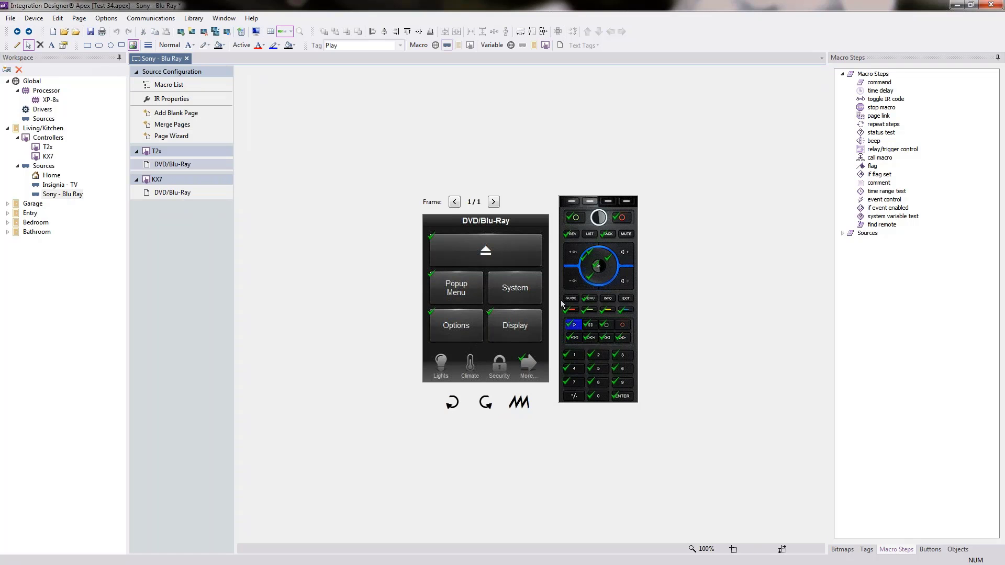
pyautogui.click(447, 46)
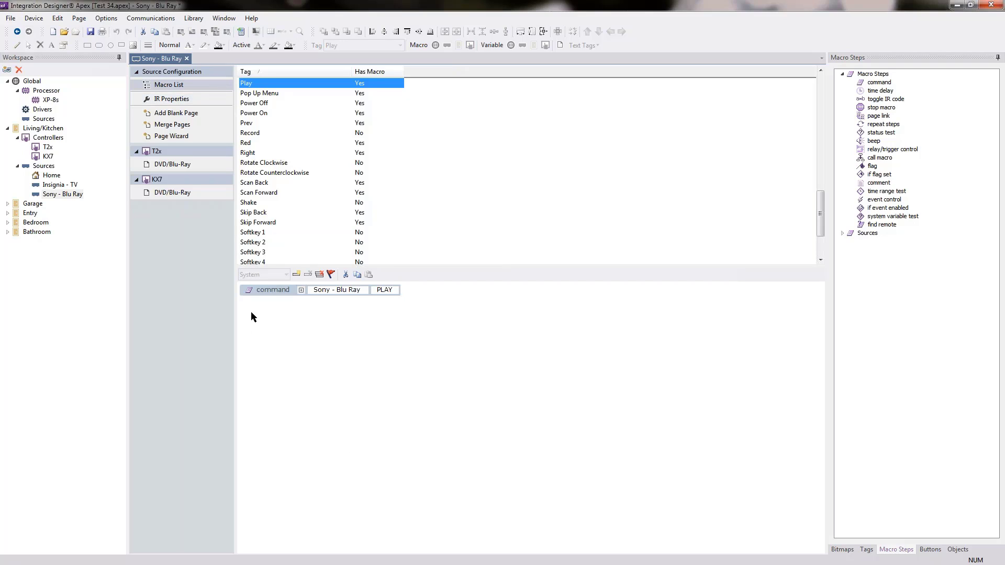
pyautogui.click(260, 297)
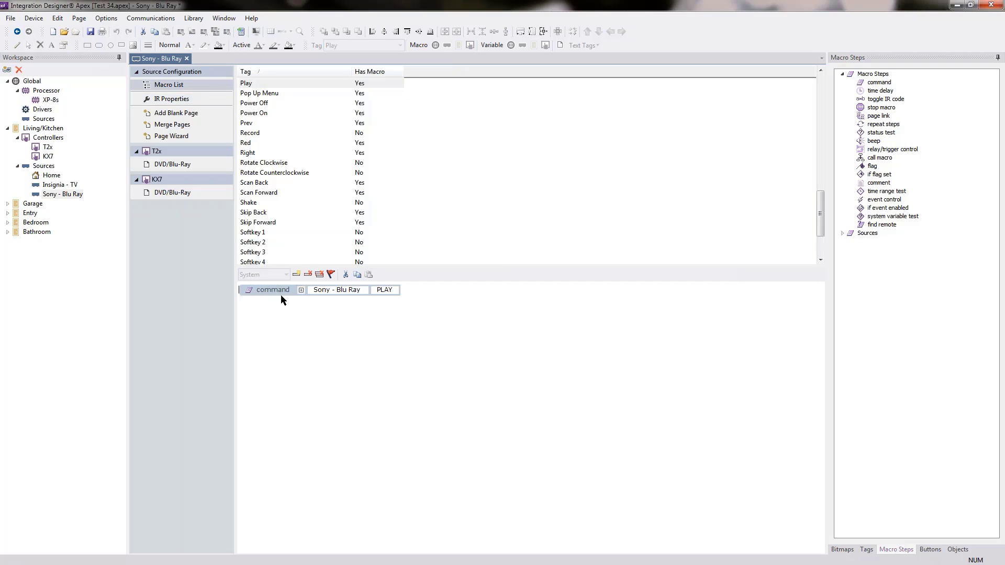
pyautogui.click(307, 274)
pyautogui.click(843, 233)
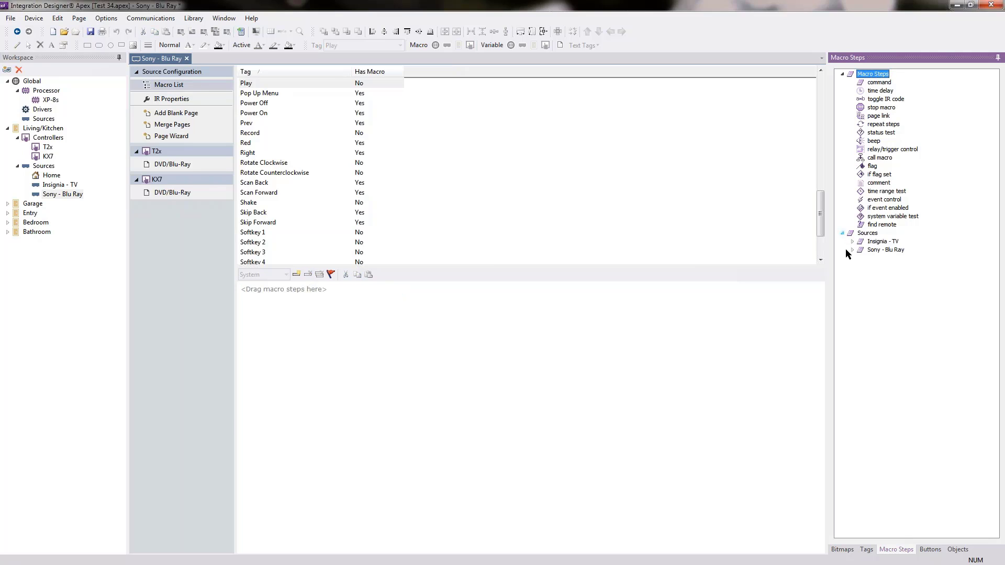
pyautogui.click(853, 251)
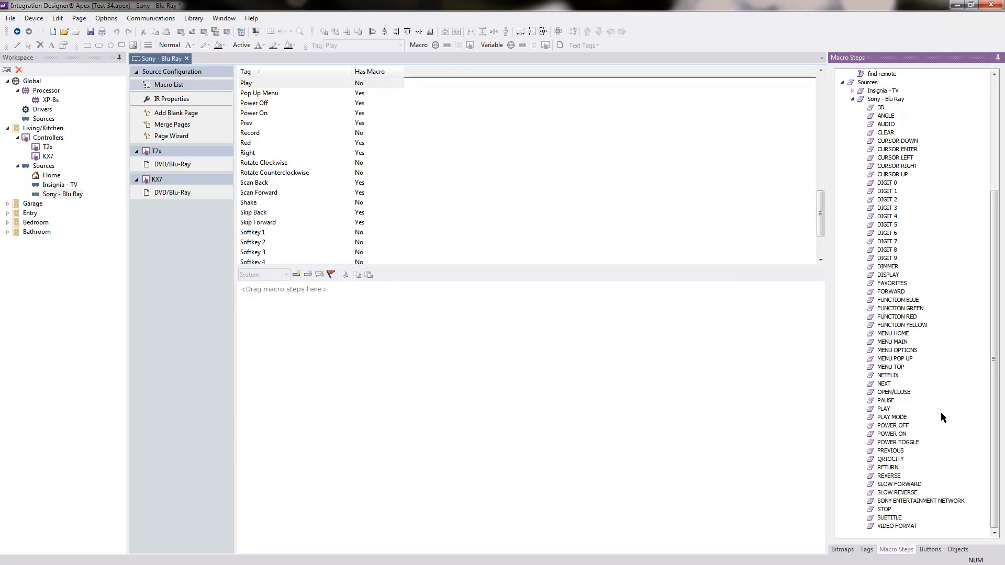
pyautogui.moveTo(887, 183); pyautogui.dragTo(324, 292)
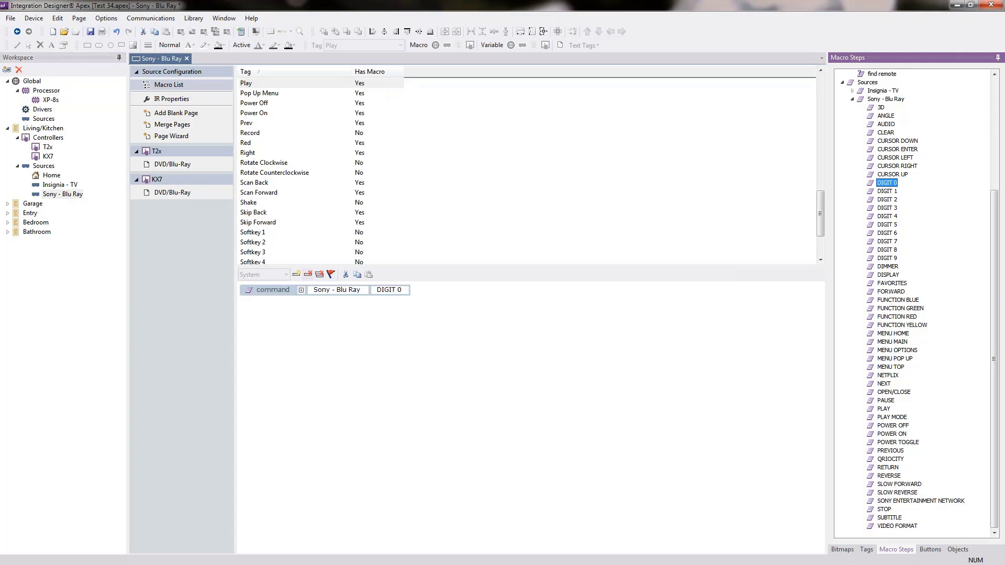
# Step: Check the source macro assigned to the hard Play button on the T2x DVD/Blu-Ray page
pyautogui.click(162, 166)
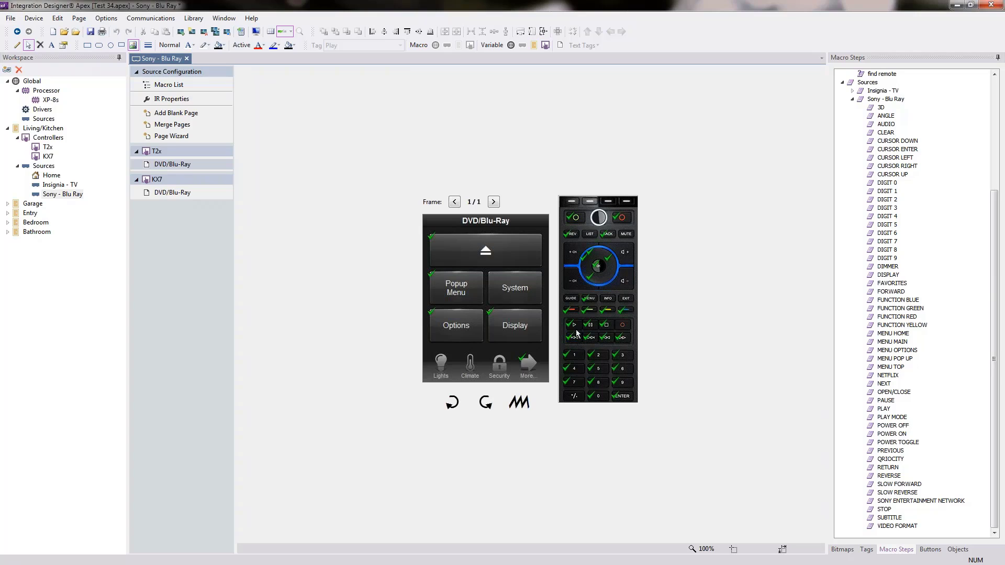
pyautogui.click(574, 326)
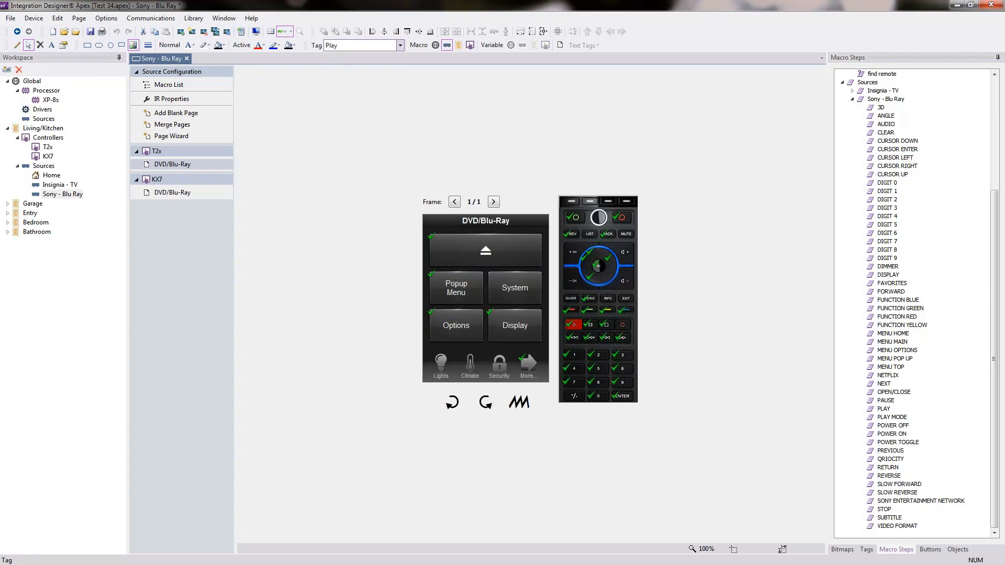
pyautogui.click(444, 47)
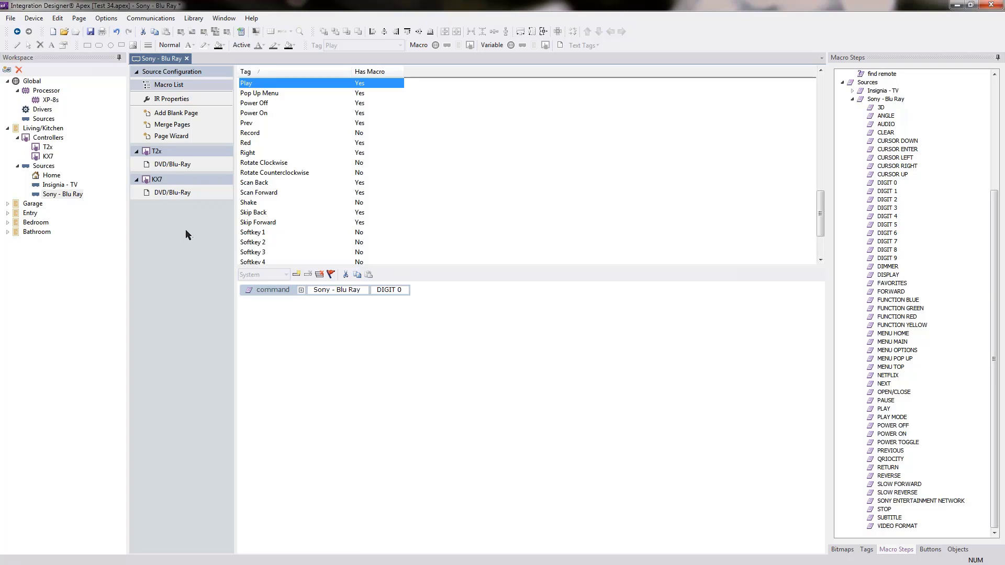
# Step: Check the tag and source macro of the Play button on the KX7 DVD/Blu-Ray page, and return to that page
pyautogui.click(172, 192)
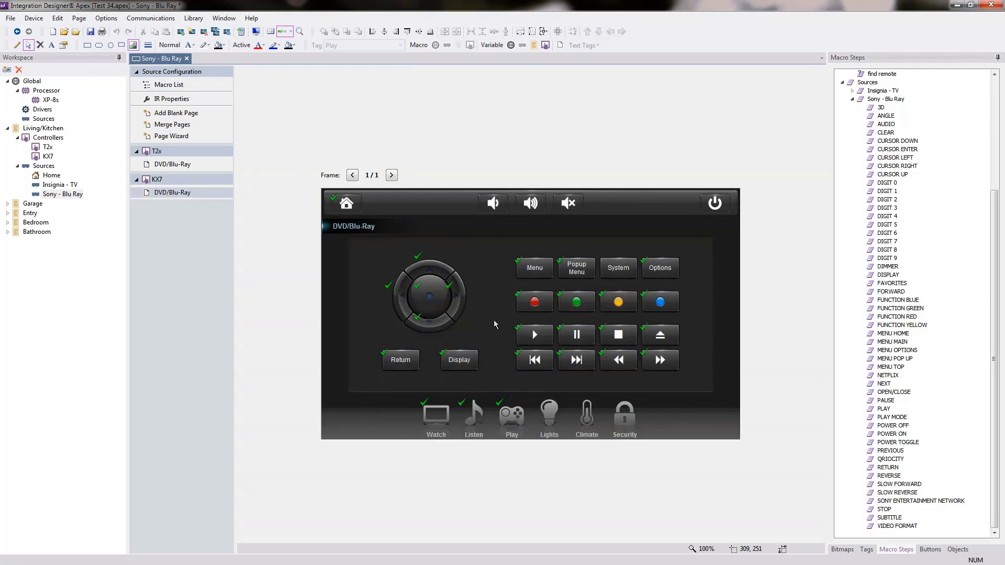
pyautogui.click(542, 335)
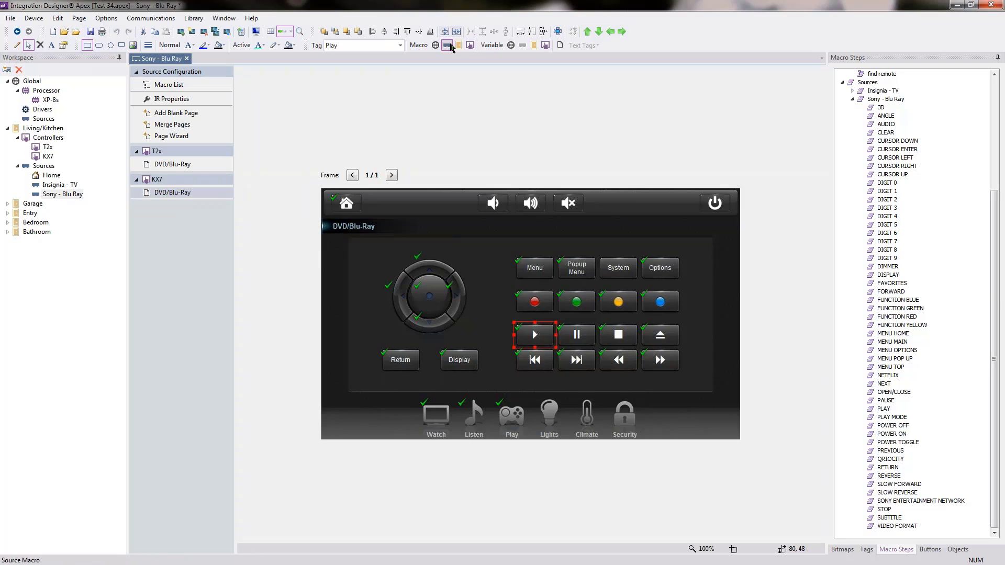
pyautogui.click(448, 46)
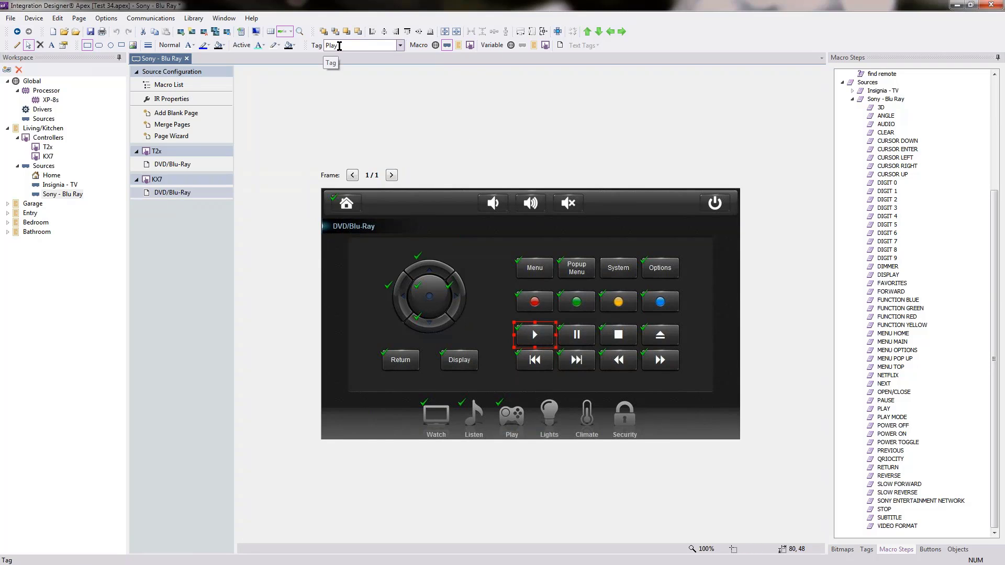
pyautogui.click(448, 45)
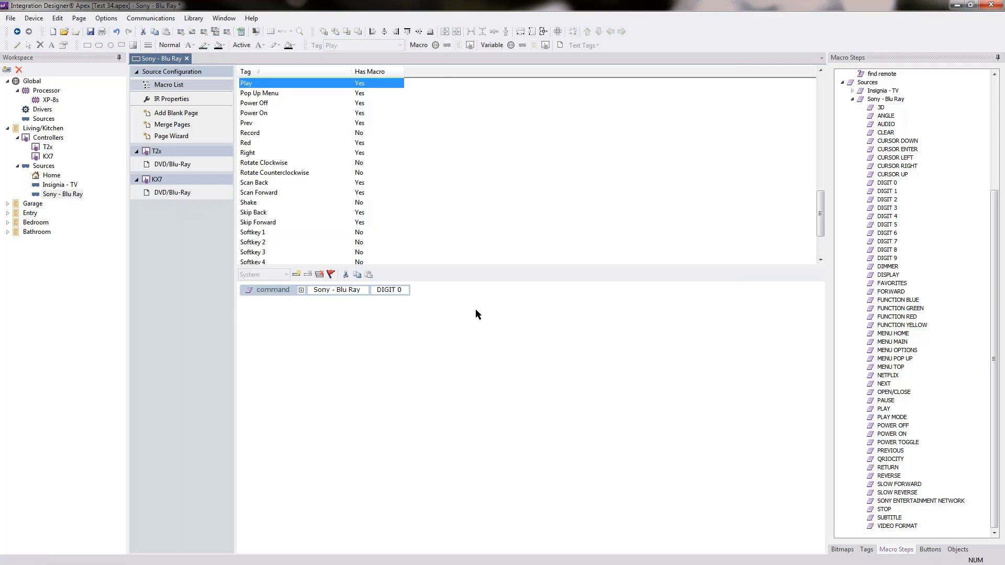
pyautogui.hotkey('alt', 'Left')
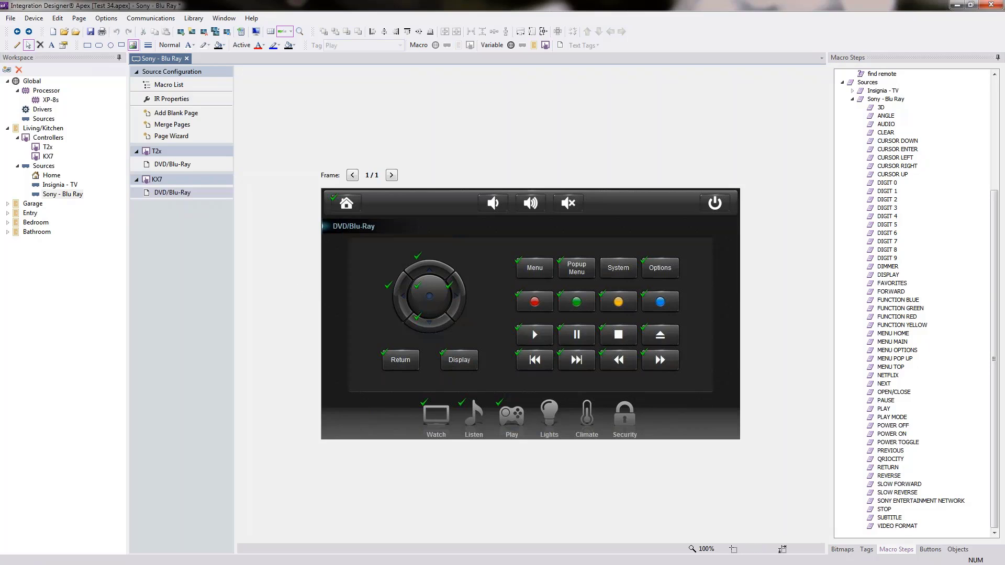
# Step: Switch to the workbook PDF to read the Macro Types Priority diagram, and return to Integration Designer
pyautogui.hotkey('alt', 'Tab')
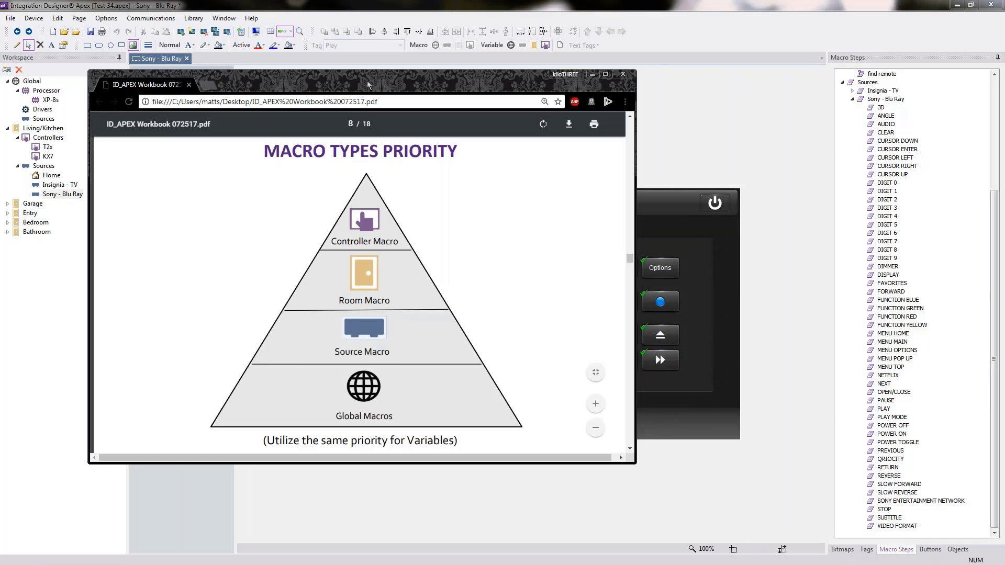
pyautogui.moveTo(366, 81); pyautogui.dragTo(811, 26)
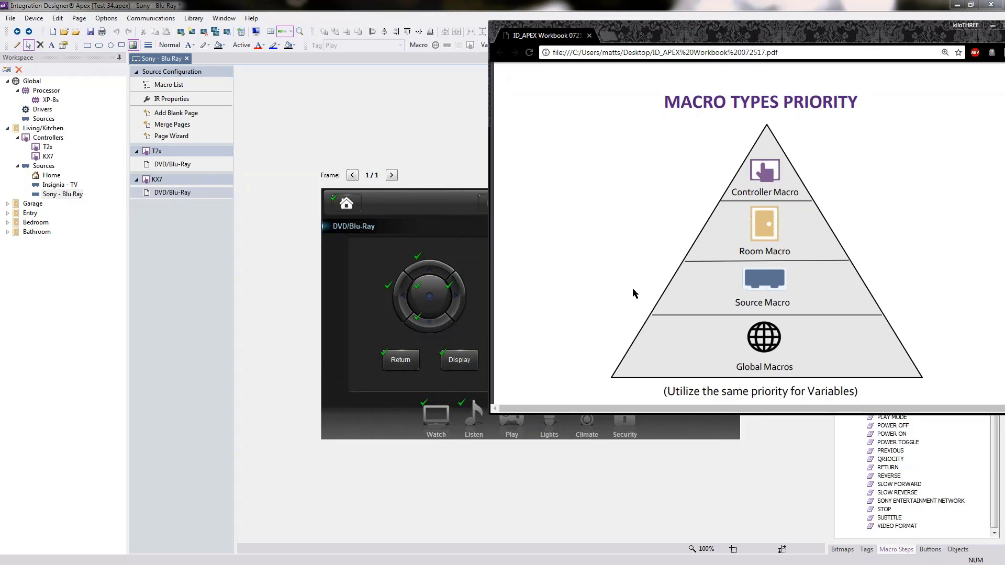
pyautogui.hotkey('alt', 'Tab')
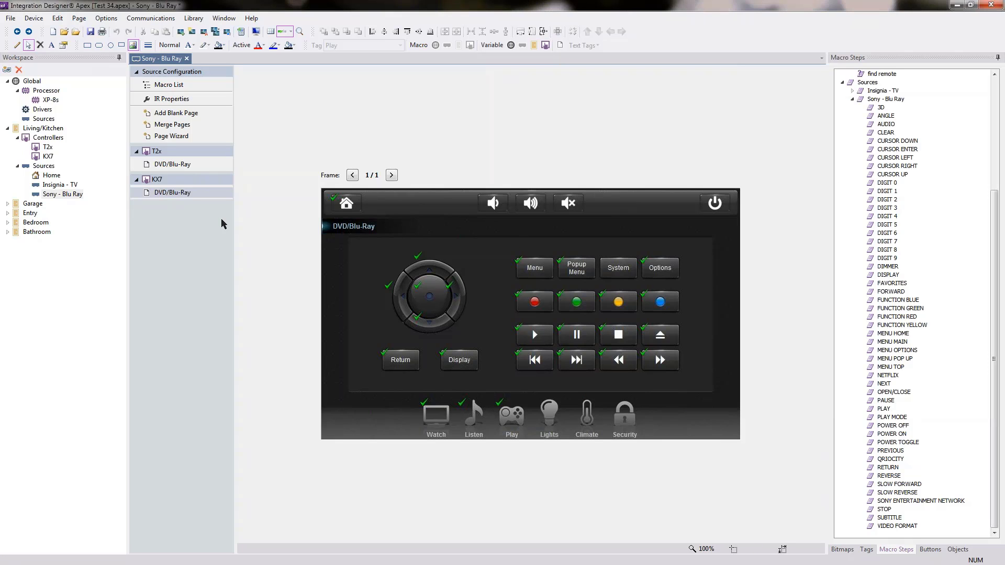
# Step: Check the tag and source macro of the Play button on the Insignia - TV source's KX7 Cable/Satellite TV page
pyautogui.click(57, 185)
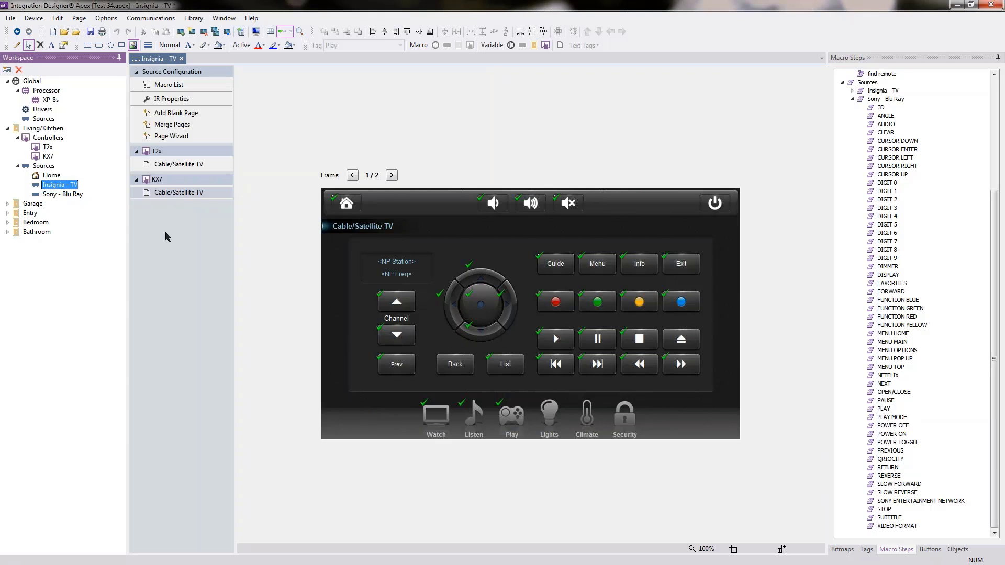
pyautogui.click(565, 339)
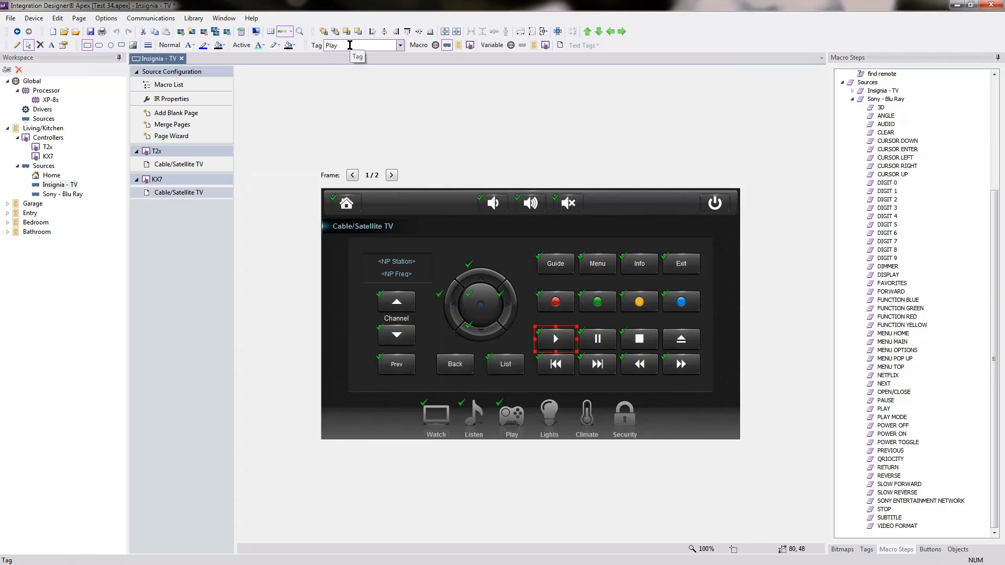
pyautogui.click(447, 46)
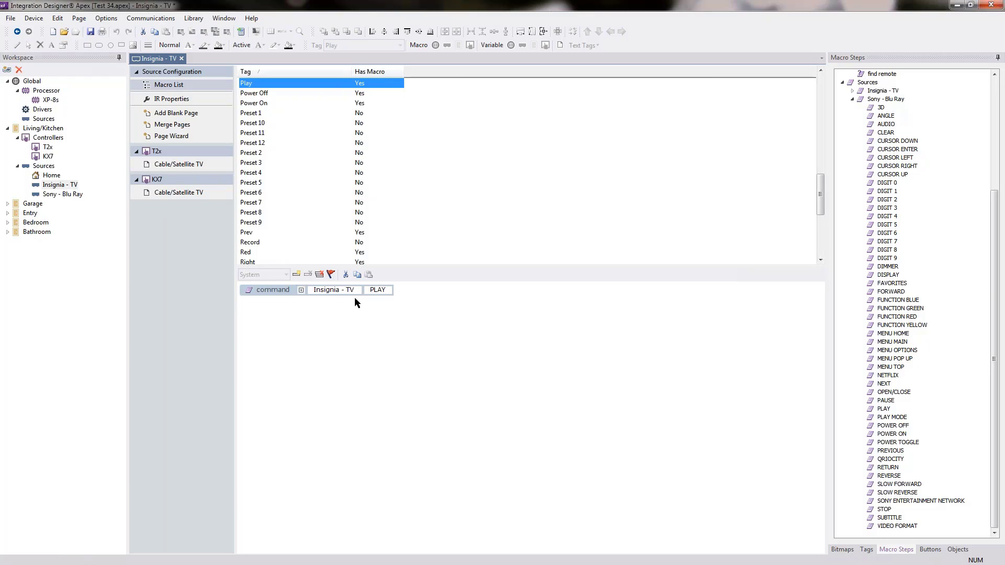
# Step: Check the source macro of the hard Play button on the T2x Cable/Satellite TV page, and consult the Macro Types Priority diagram in the workbook PDF
pyautogui.click(168, 165)
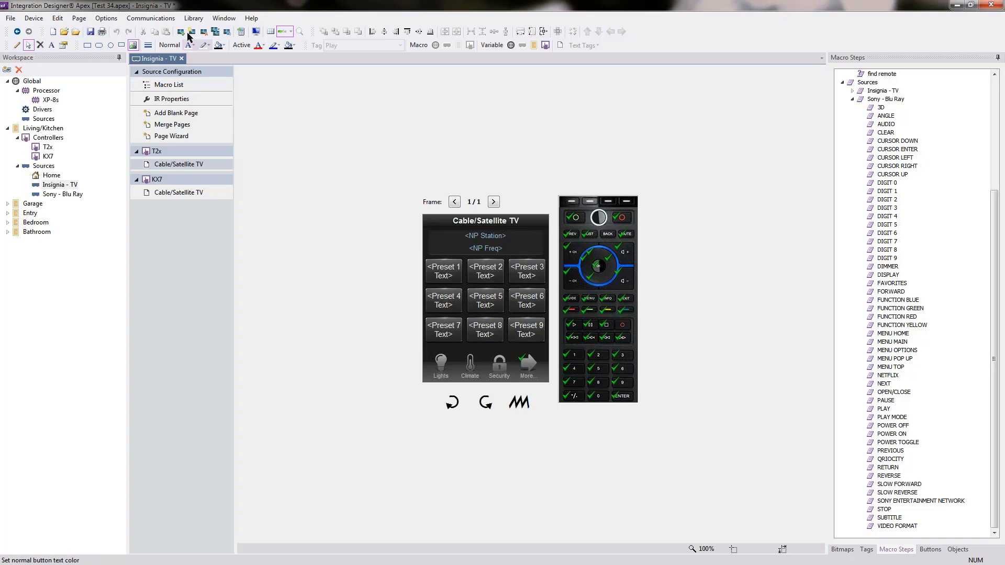
pyautogui.click(572, 325)
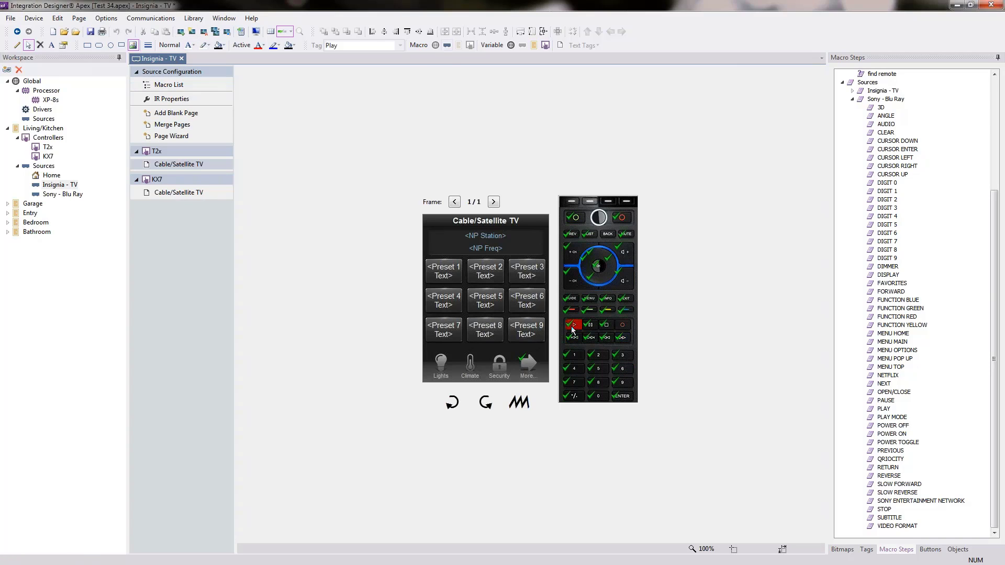
pyautogui.click(447, 46)
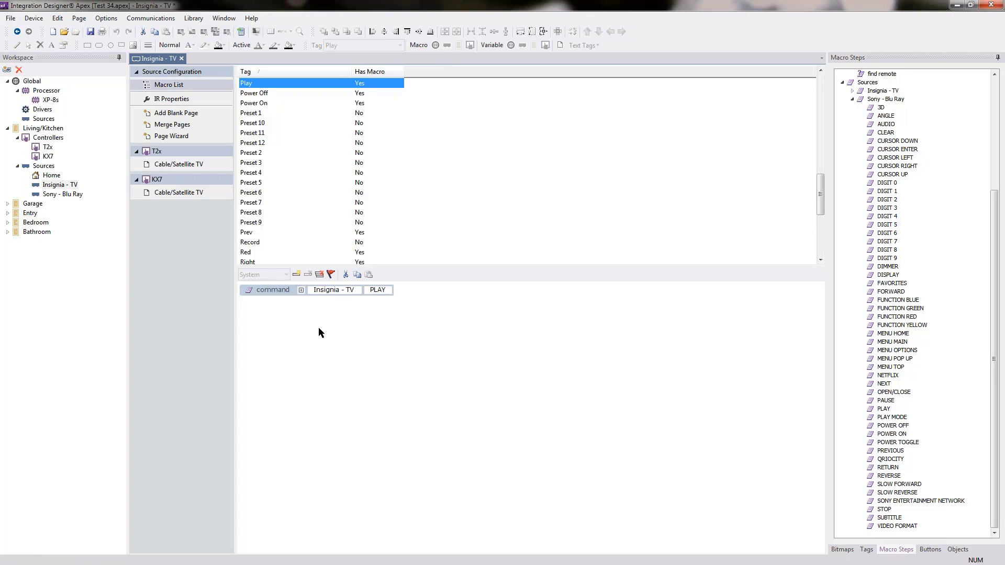
pyautogui.hotkey('alt', 'Tab')
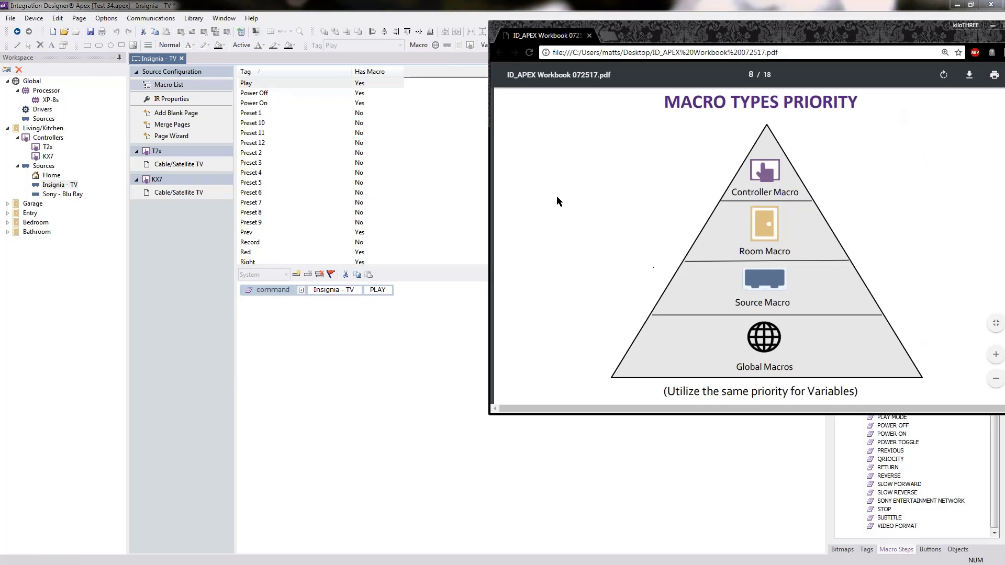
pyautogui.hotkey('alt', 'Tab')
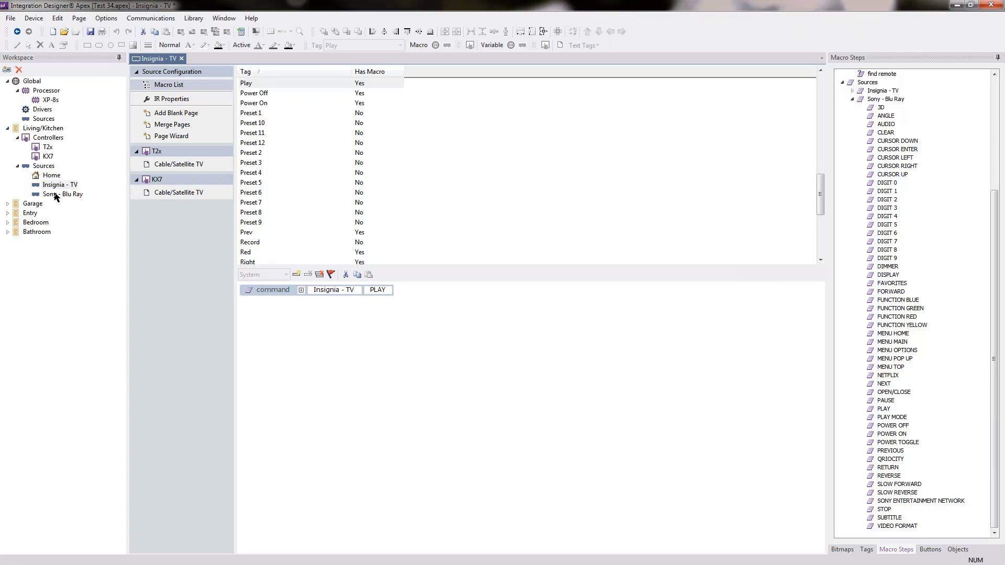
# Step: Add the Sony - Blu Ray DIGIT 3 command as the Living/Kitchen room macro for the T2x hard Play button's tag
pyautogui.click(162, 165)
pyautogui.click(574, 324)
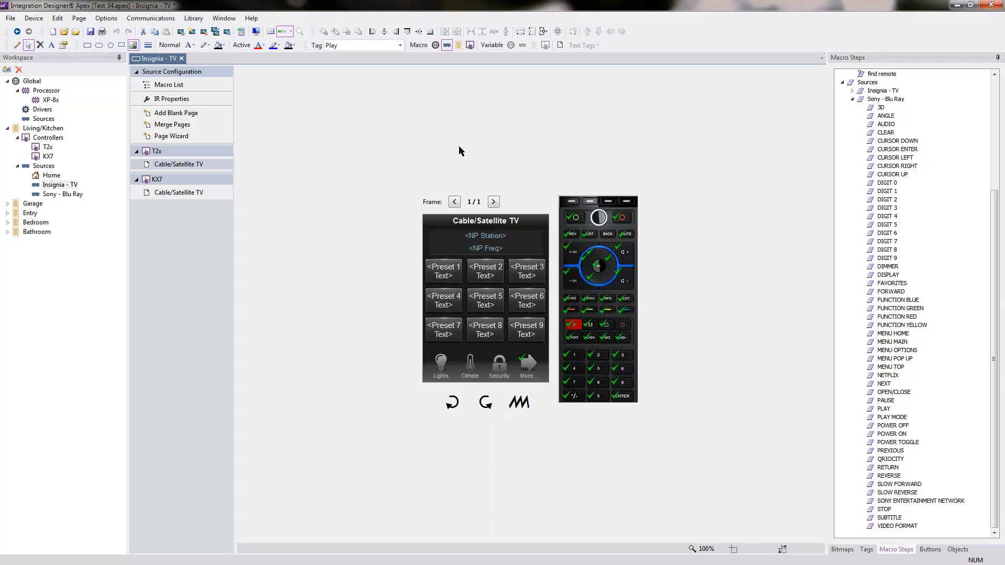
pyautogui.click(458, 47)
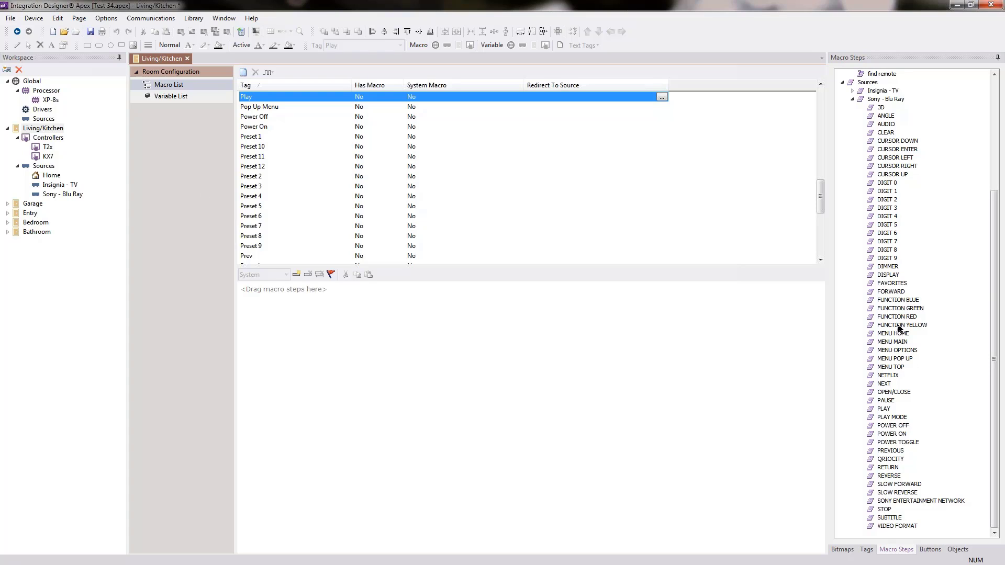
pyautogui.moveTo(887, 208); pyautogui.dragTo(525, 354)
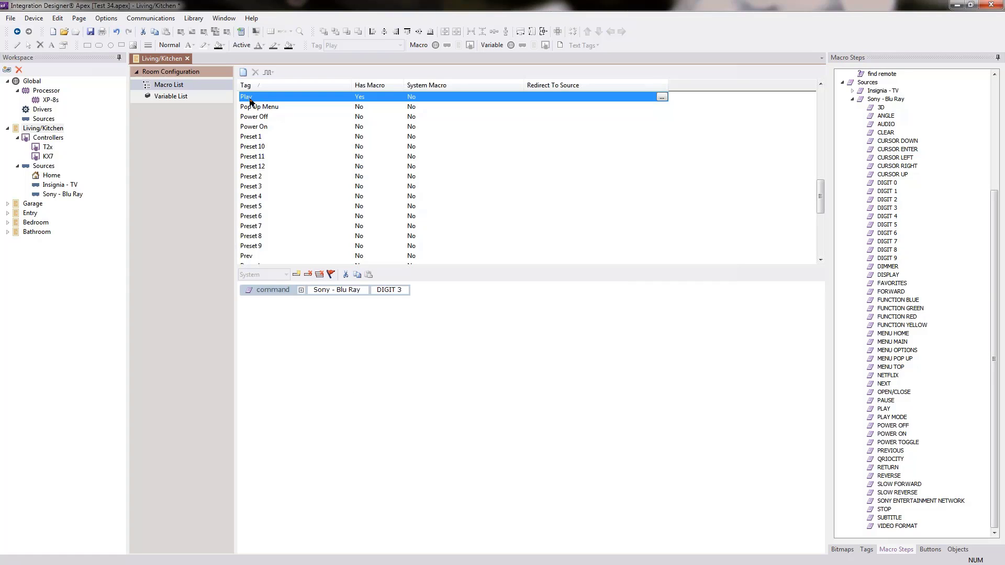
# Step: Check the room macro on the Insignia - TV source's T2x hard Play button against the Macro Types Priority diagram in the workbook PDF
pyautogui.click(60, 184)
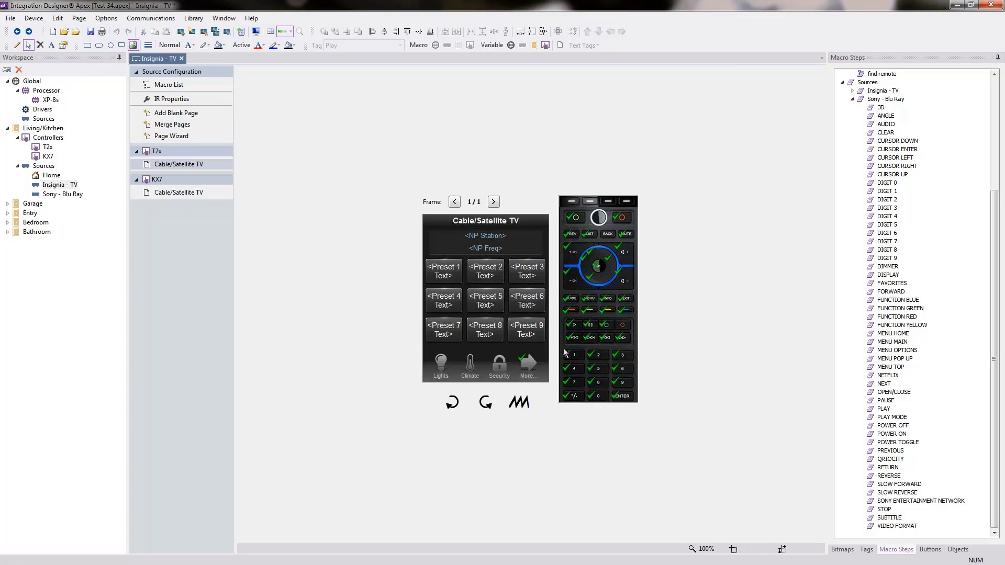
pyautogui.click(573, 324)
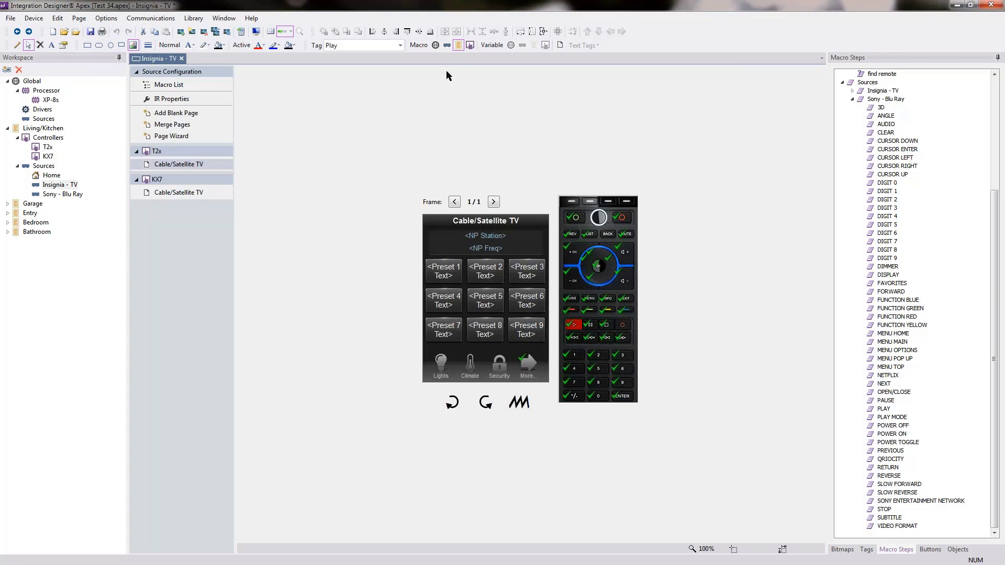
pyautogui.click(458, 45)
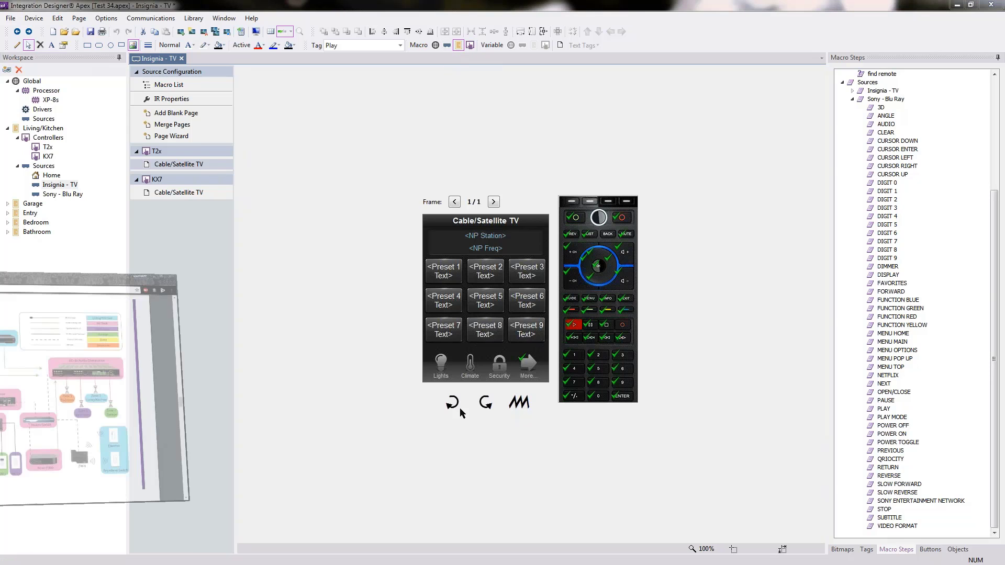
pyautogui.hotkey('alt', 'Tab')
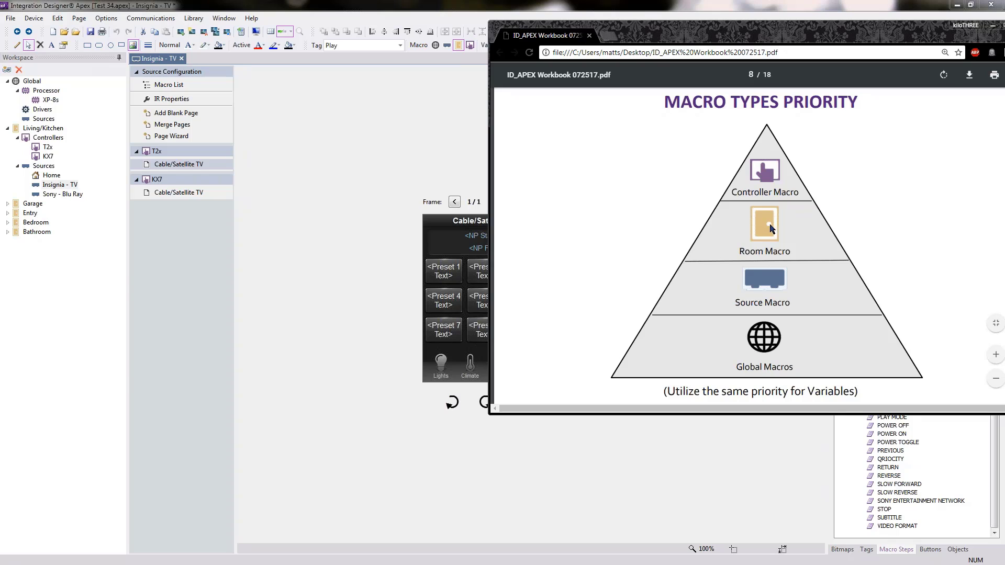
pyautogui.click(398, 330)
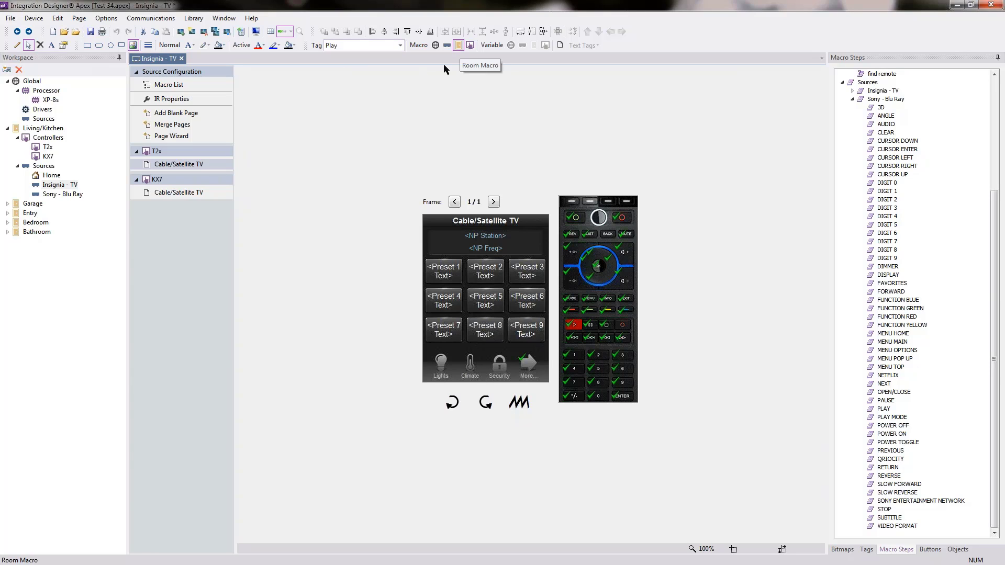
# Step: Check the room macro on the Play button of the Sony - Blu Ray KX7 page, and compare it with the workbook's priority diagram
pyautogui.click(68, 195)
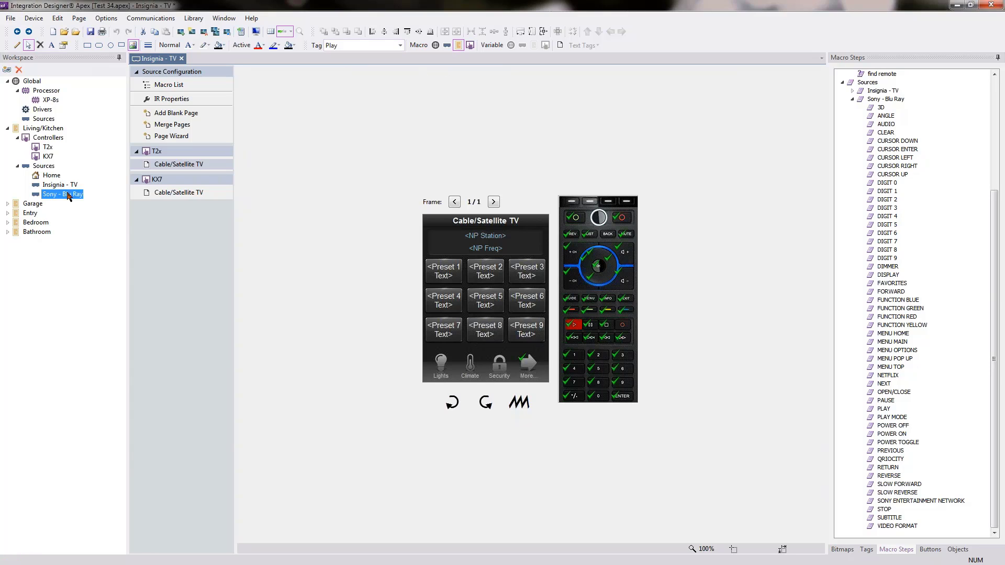
pyautogui.doubleClick(68, 195)
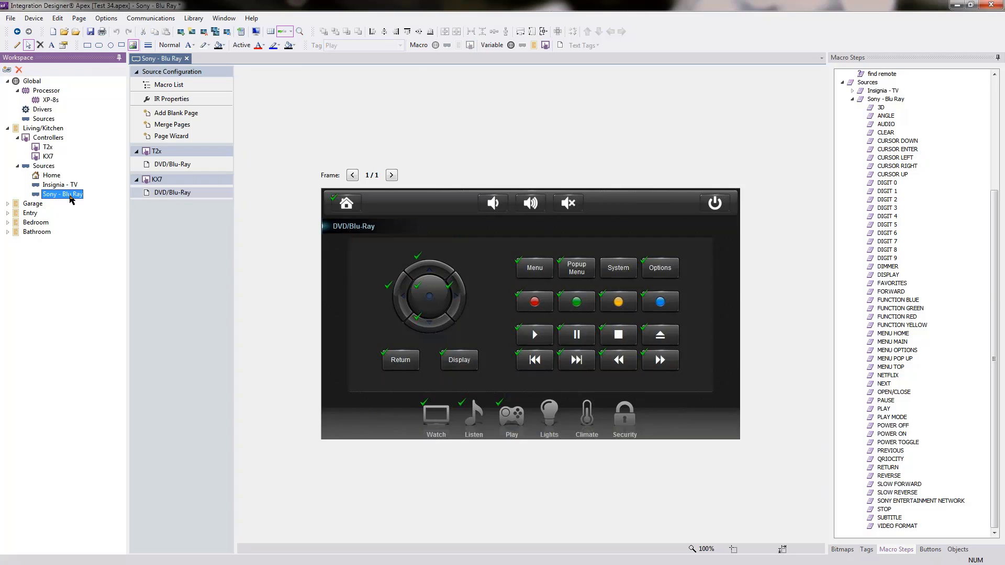
pyautogui.click(541, 334)
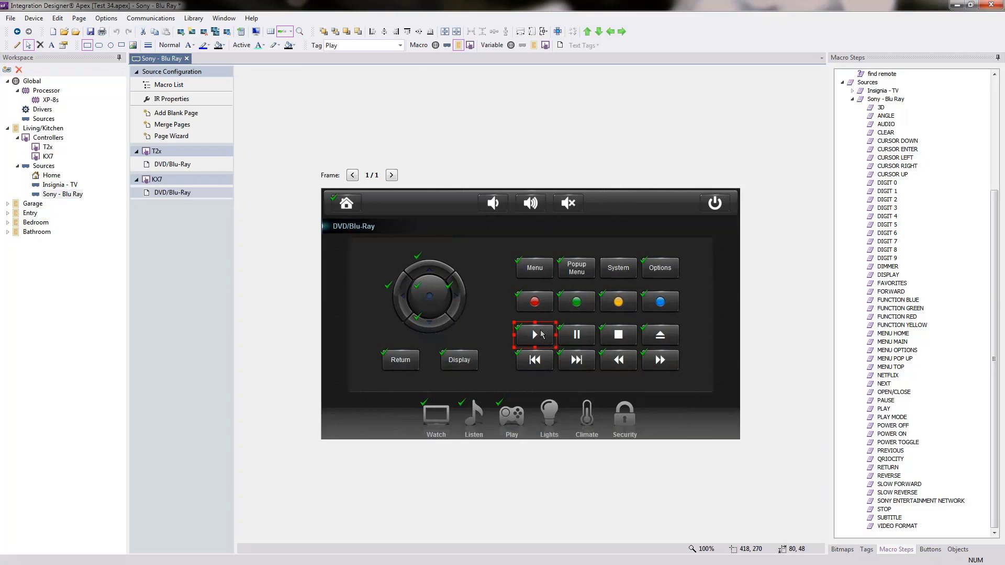
pyautogui.click(458, 46)
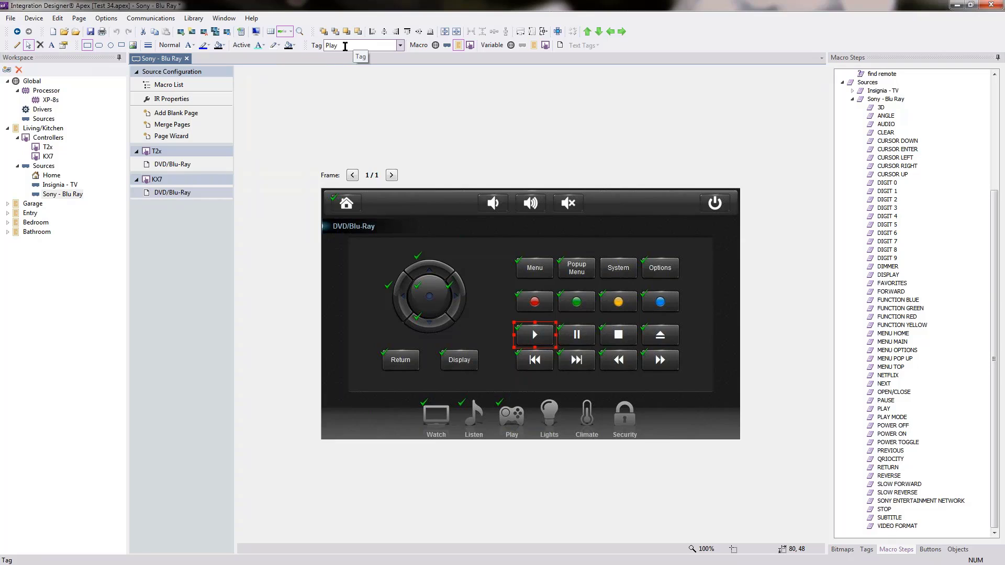
pyautogui.click(459, 45)
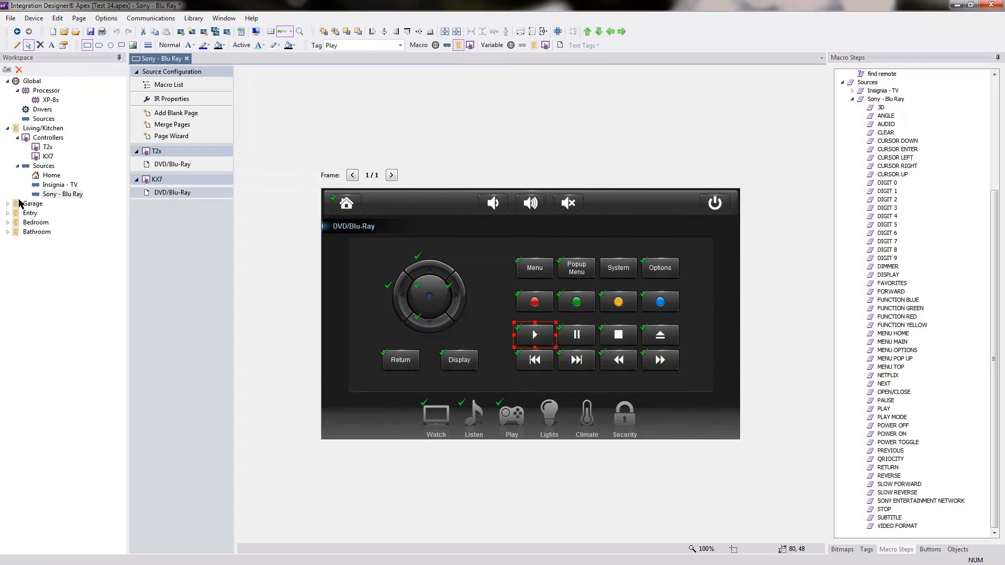
pyautogui.hotkey('alt', 'Tab')
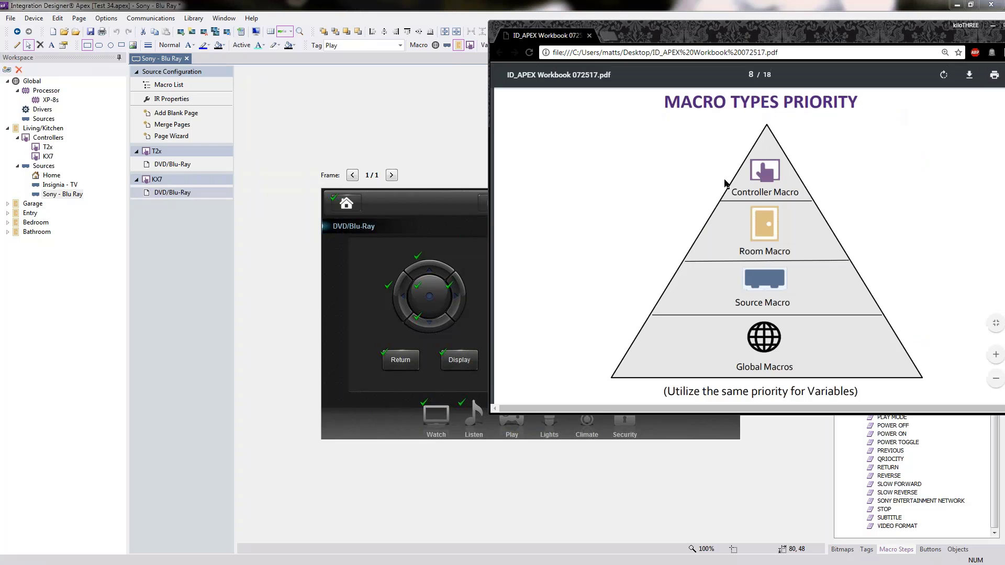
pyautogui.click(428, 4)
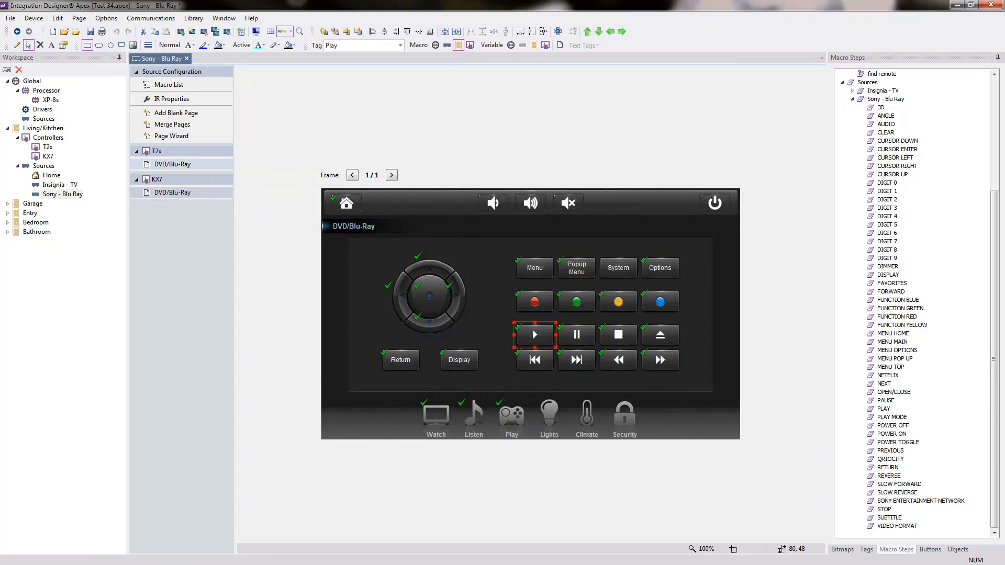
# Step: Add the Sony - Blu Ray DIGIT 7 command as the T2x controller macro for the Play tag, and return to the T2x DVD/Blu-Ray page
pyautogui.click(173, 166)
pyautogui.click(173, 193)
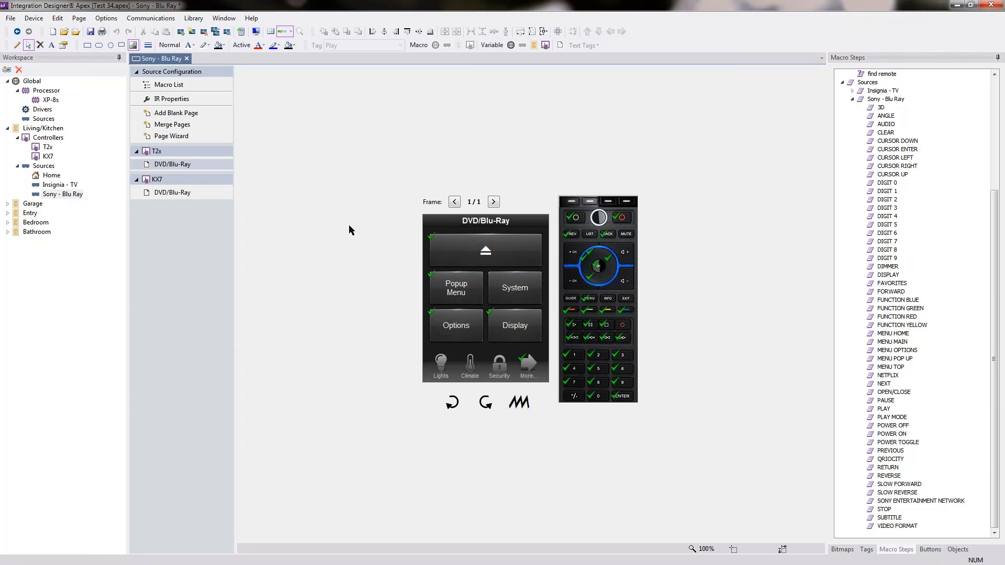
pyautogui.click(572, 325)
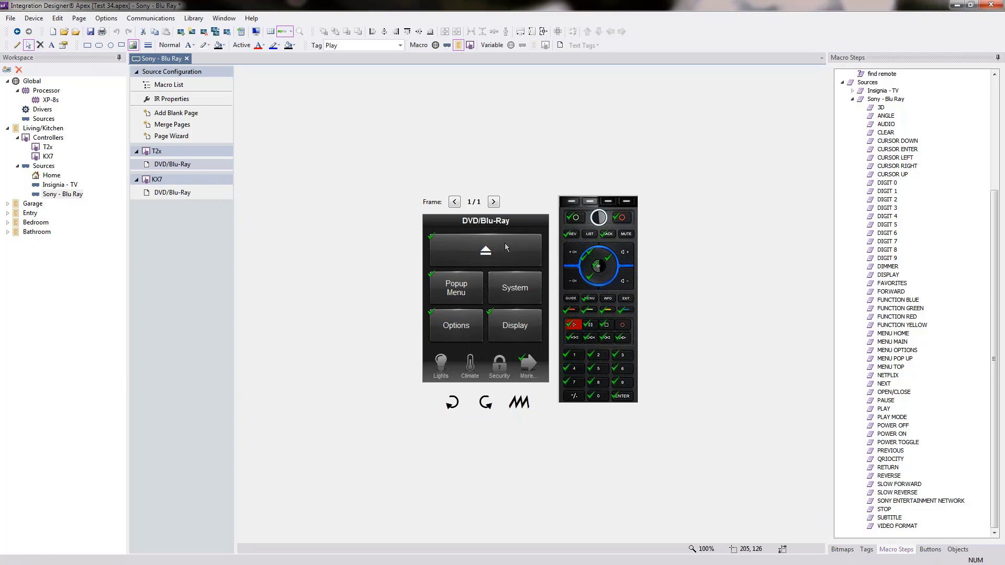
pyautogui.click(471, 46)
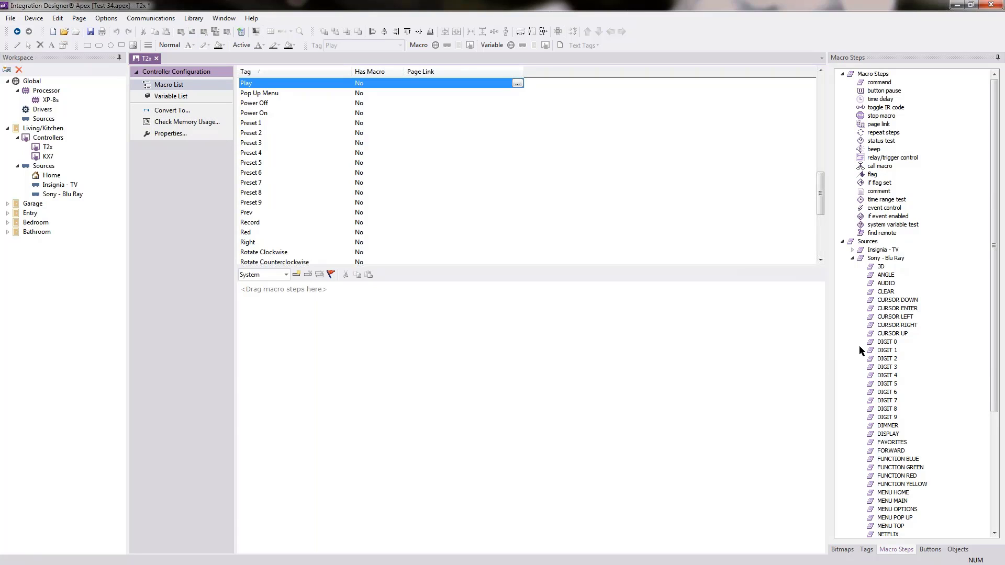
pyautogui.moveTo(888, 401); pyautogui.dragTo(524, 384)
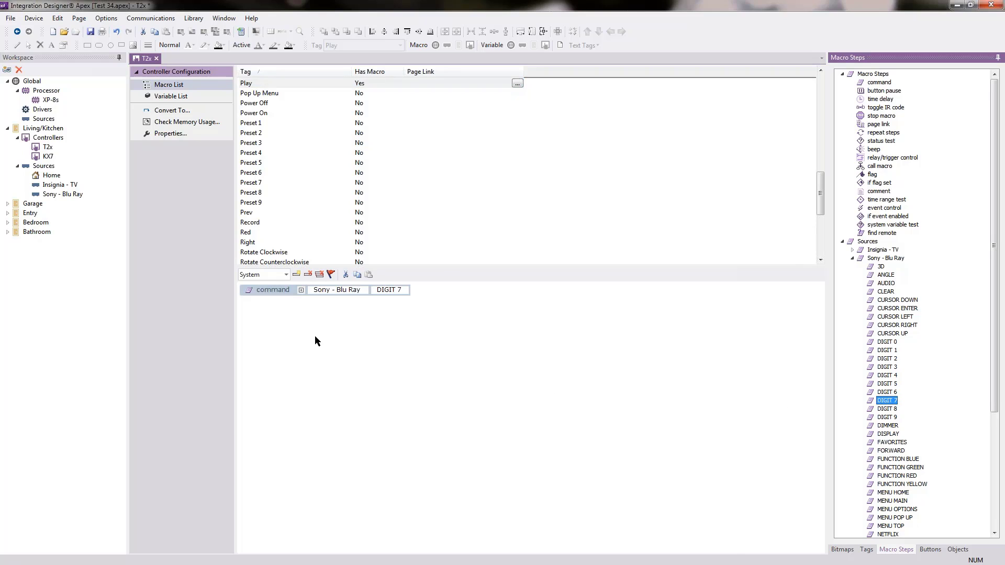
pyautogui.hotkey('alt', 'Left')
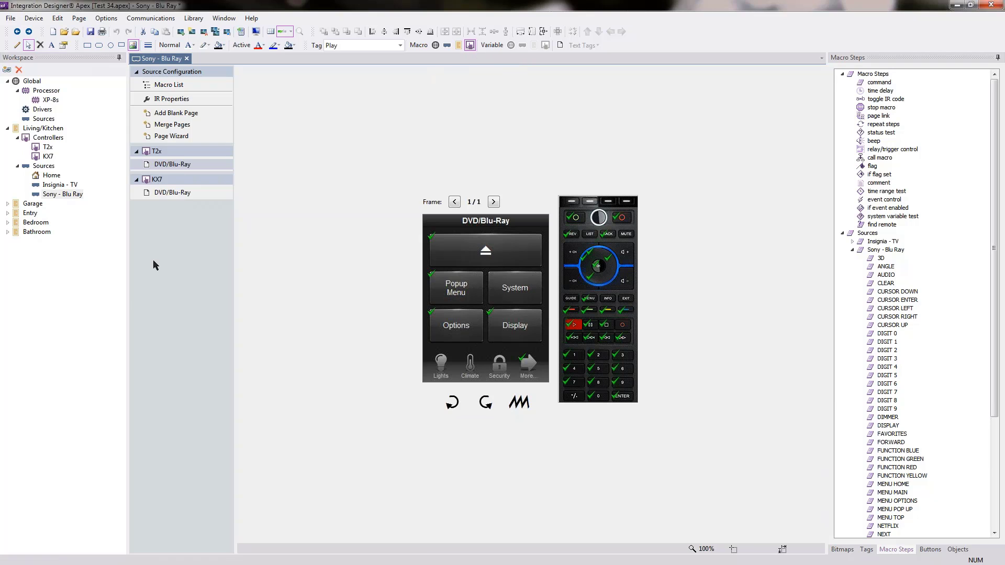
# Step: Check the controller macro on the Insignia - TV source's T2x hard Play button against the workbook's Macro Types Priority diagram
pyautogui.hotkey('alt', 'Tab')
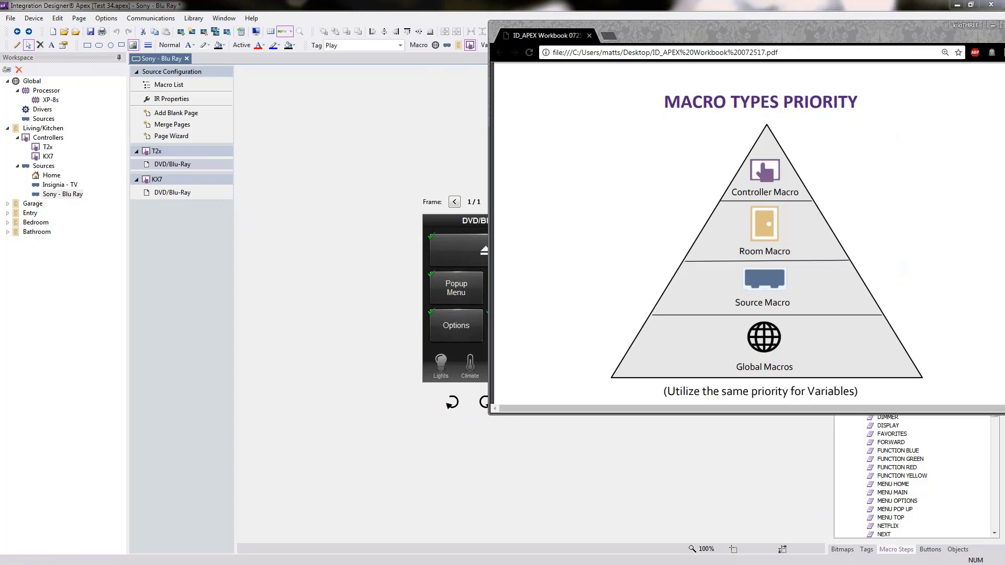
pyautogui.hotkey('alt', 'Tab')
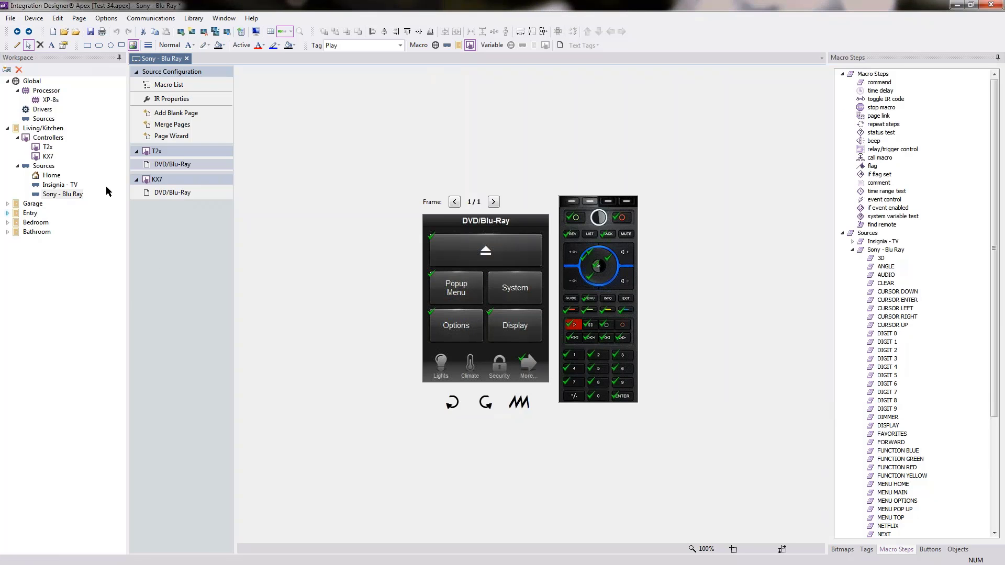
pyautogui.click(62, 185)
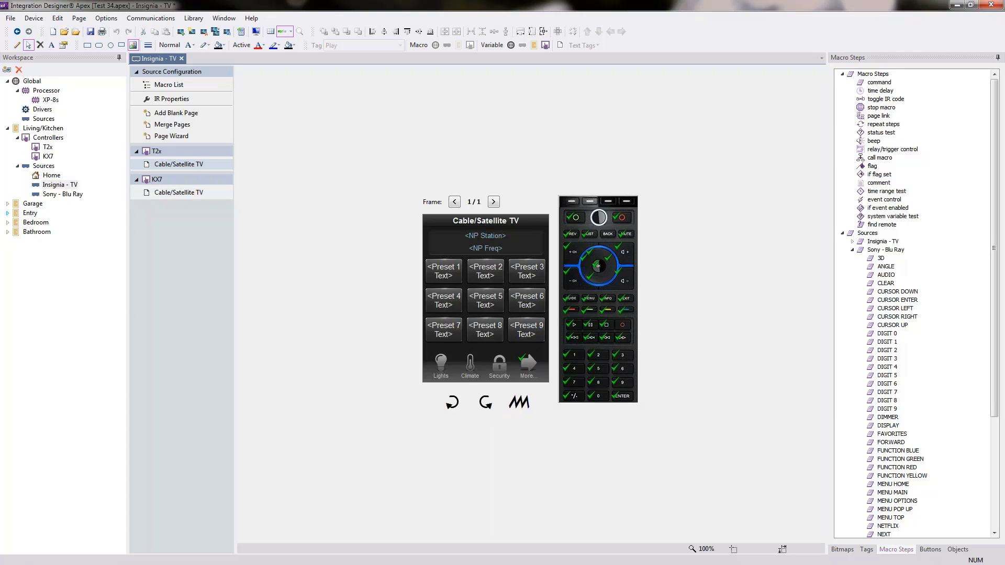
pyautogui.click(574, 324)
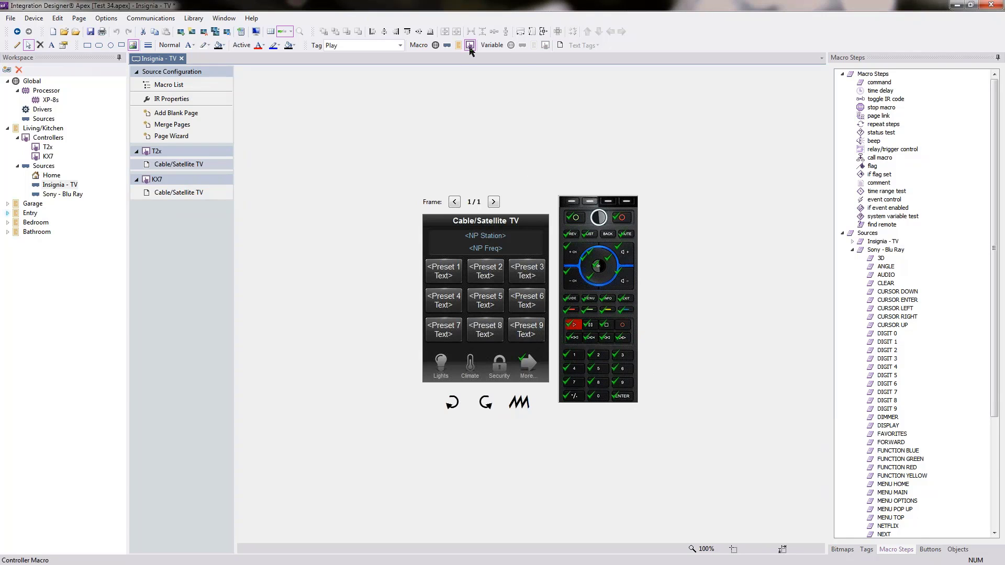
pyautogui.click(470, 46)
pyautogui.hotkey('alt', 'Tab')
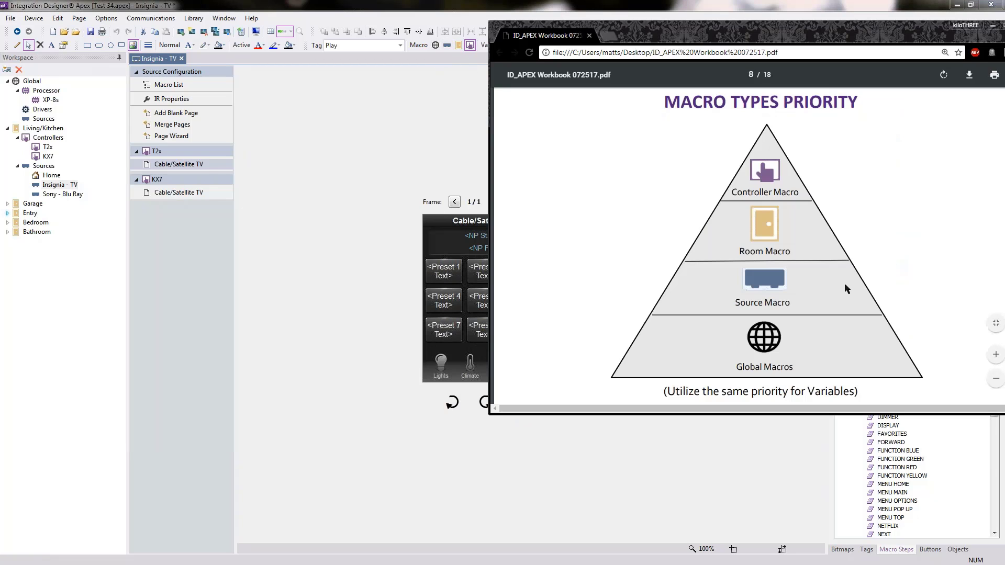
pyautogui.click(349, 4)
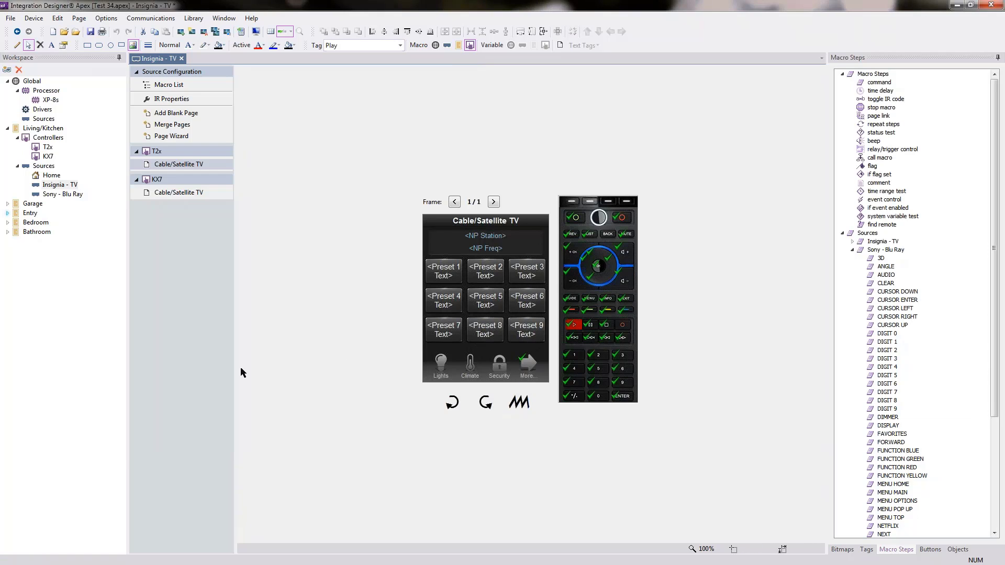
# Step: Check the room macro on the Play button of the Insignia - TV source's KX7 Cable/Satellite TV page
pyautogui.click(166, 193)
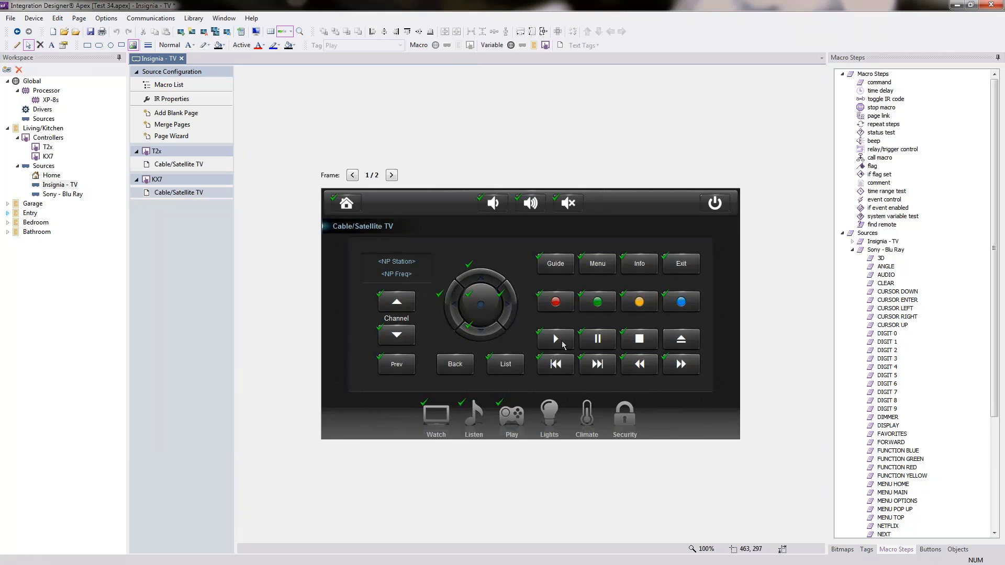
pyautogui.click(561, 339)
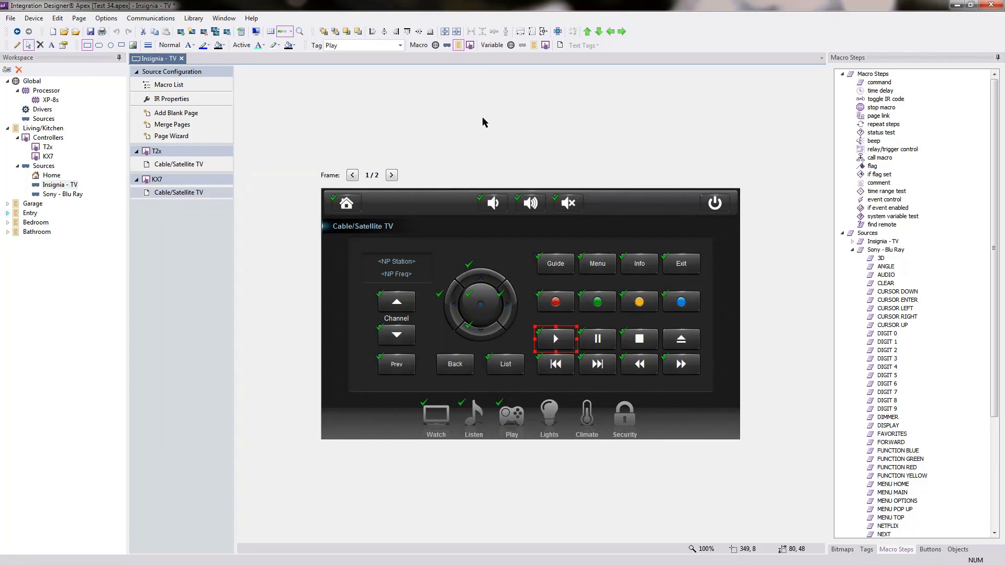
pyautogui.click(459, 46)
# Step: Delete the Sony - Blu Ray DIGIT 7 command from the T2x controller macro for the Play tag
pyautogui.click(175, 164)
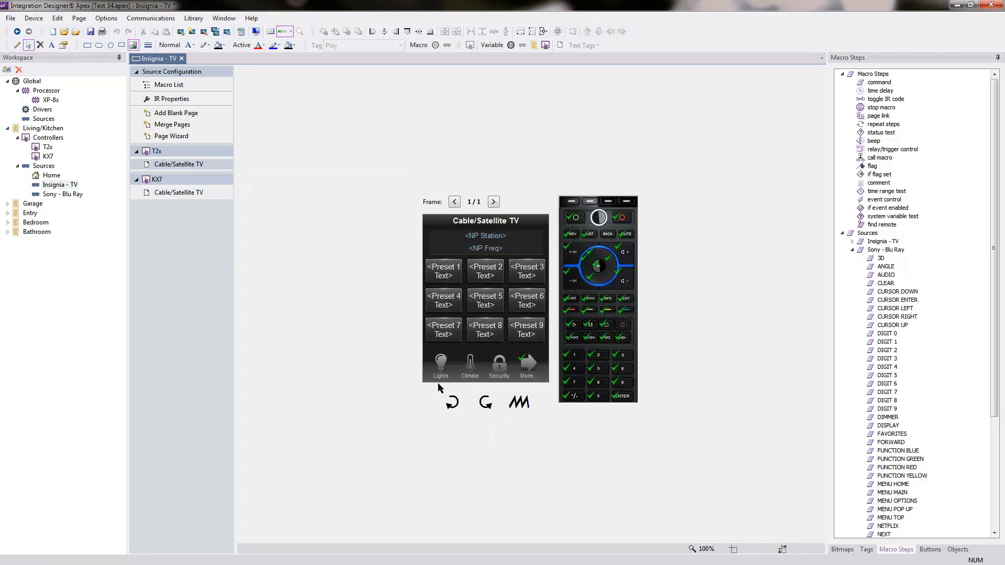
pyautogui.click(573, 323)
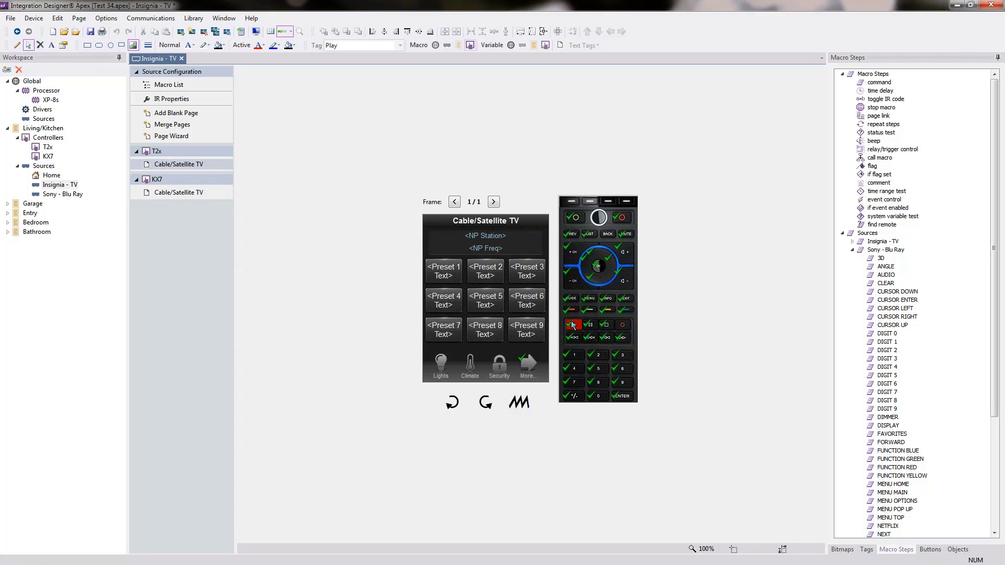
pyautogui.click(470, 45)
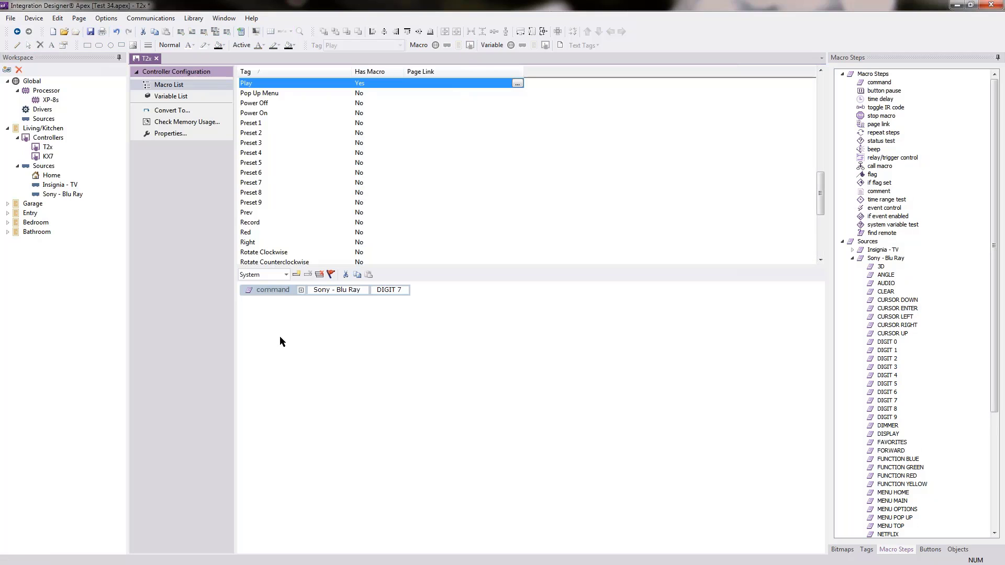
pyautogui.click(288, 290)
pyautogui.click(308, 276)
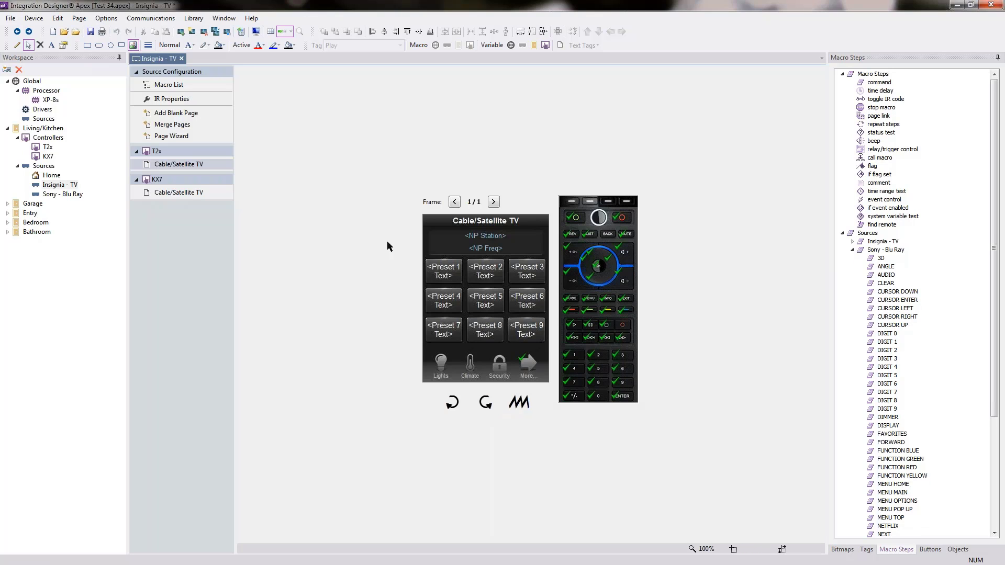
# Step: Delete the Sony - Blu Ray DIGIT 3 command from the Living/Kitchen room macro for Play, and return to the T2x Cable/Satellite TV page
pyautogui.click(573, 325)
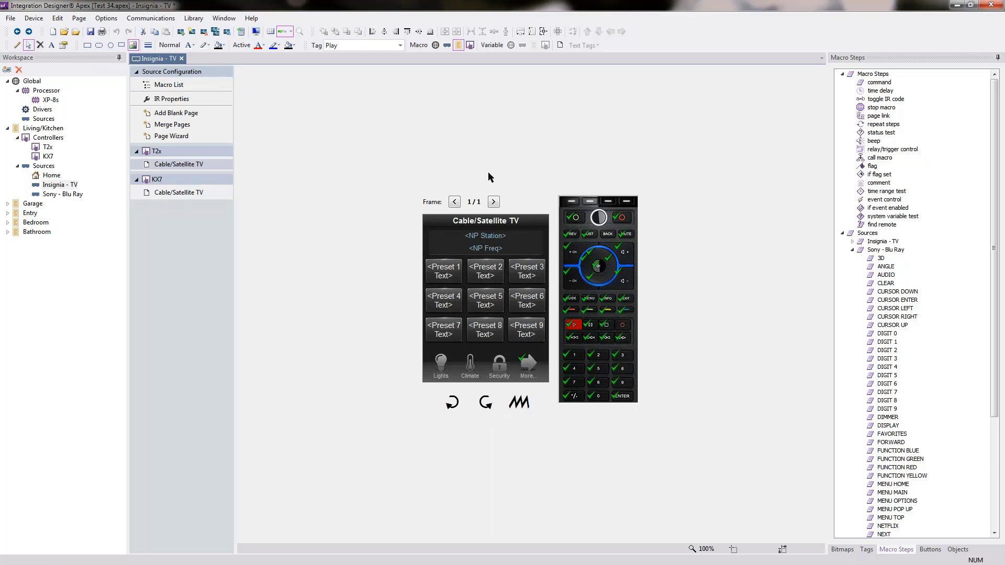
pyautogui.click(459, 46)
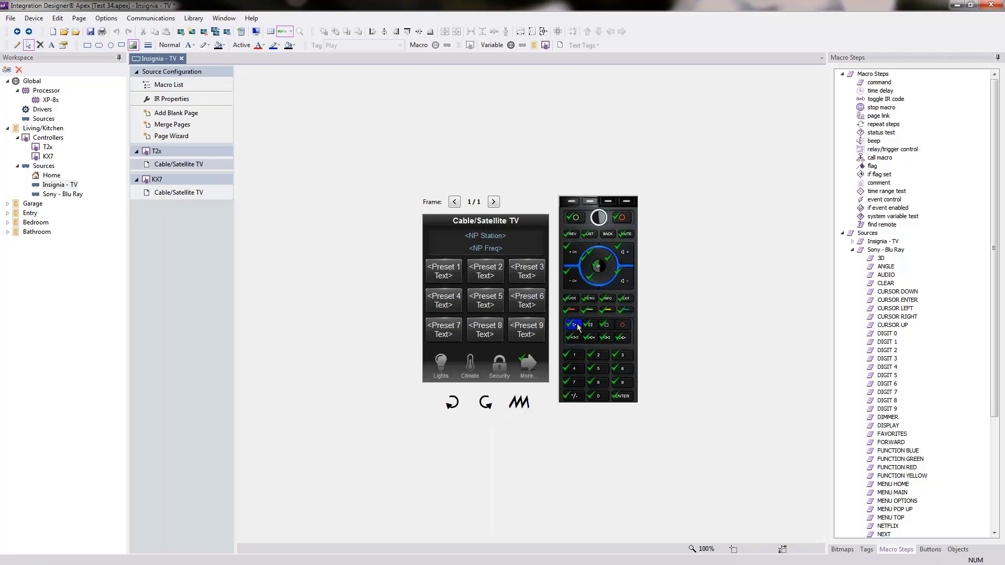
pyautogui.click(574, 324)
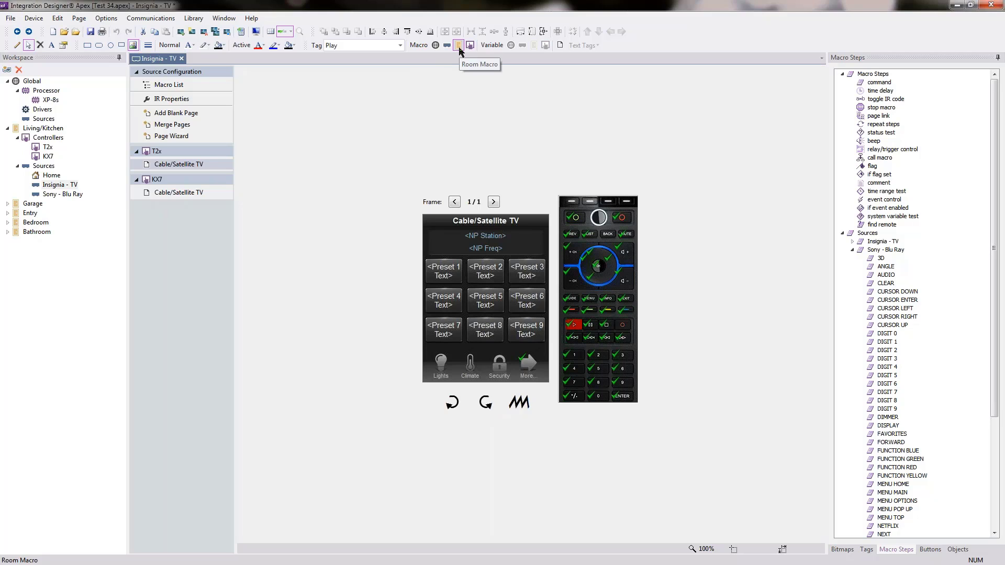
pyautogui.click(459, 48)
pyautogui.click(268, 291)
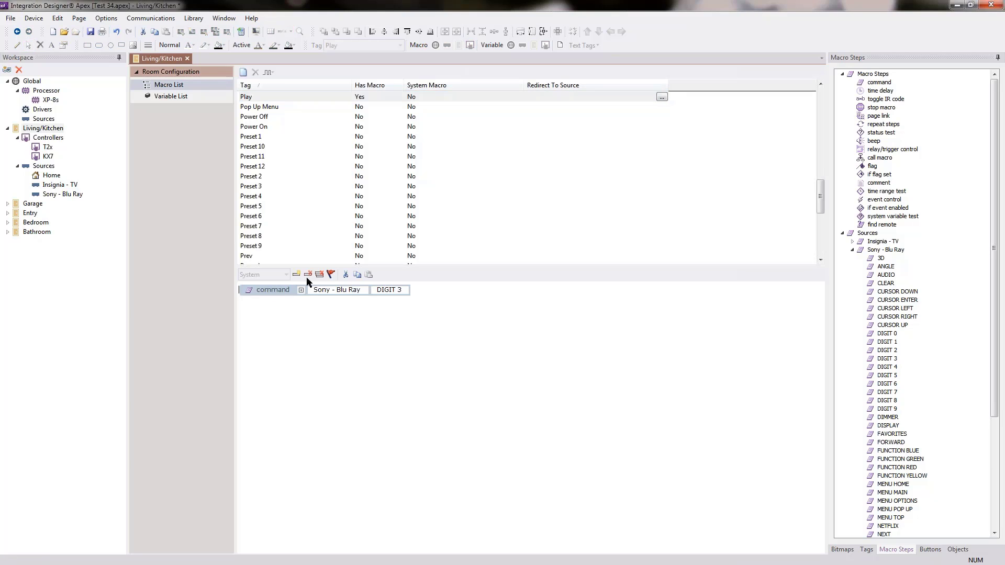
pyautogui.click(307, 275)
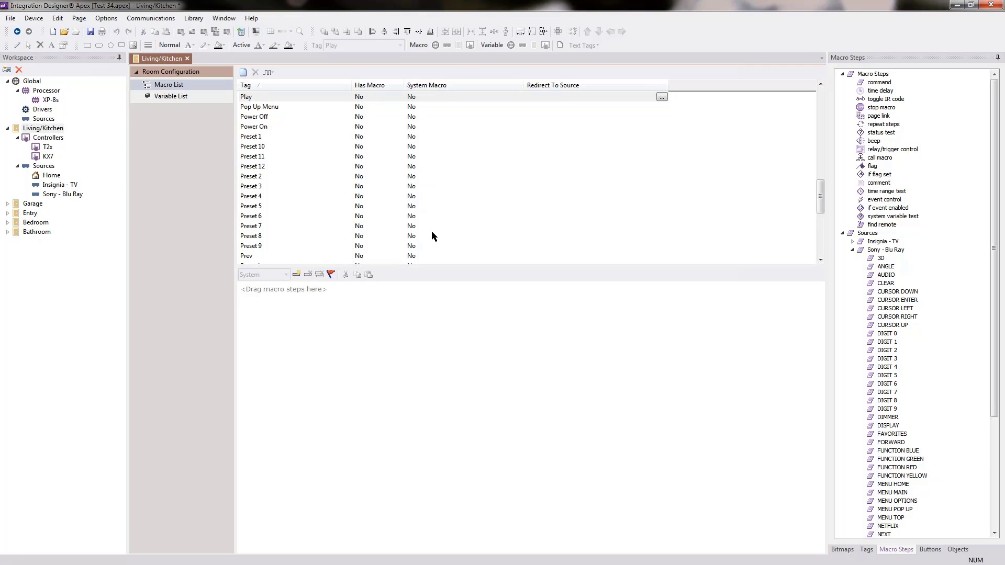
pyautogui.hotkey('alt', 'Left')
pyautogui.hotkey('alt', 'Left')
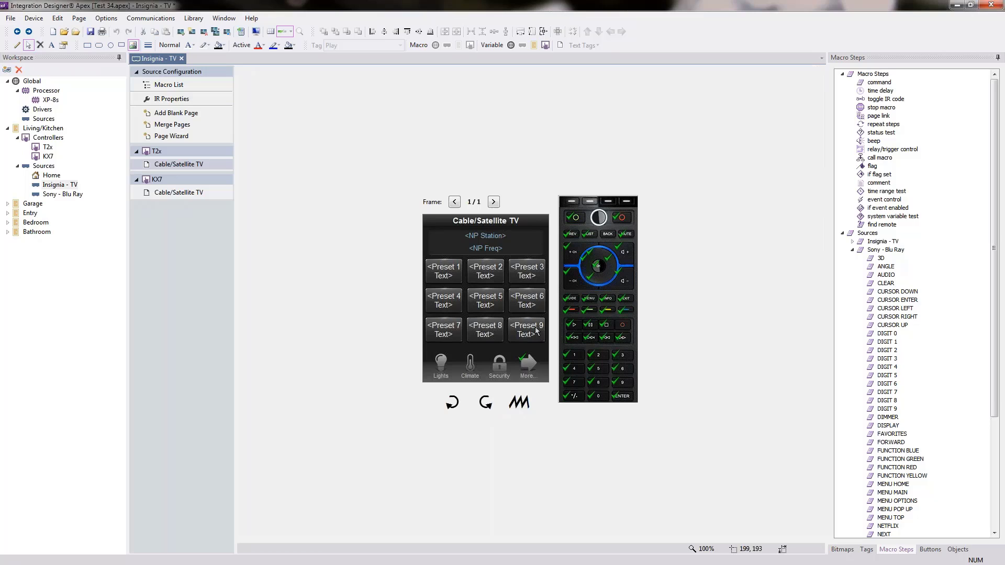
# Step: Add the Sony - Blu Ray DIGIT 1, DIGIT 7 and DIGIT 4 commands to the Insignia - TV source macro for the Play tag
pyautogui.click(573, 324)
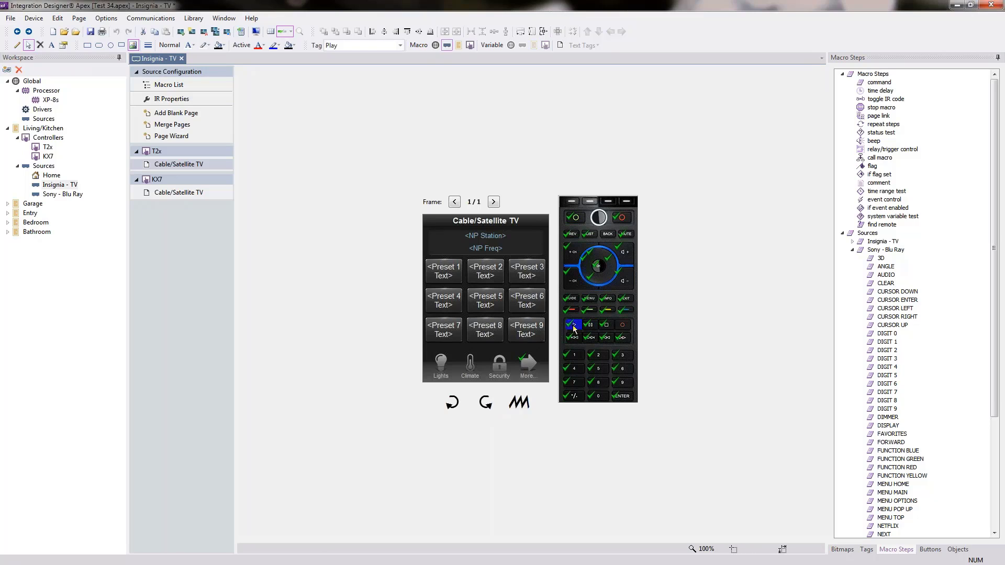
pyautogui.click(447, 47)
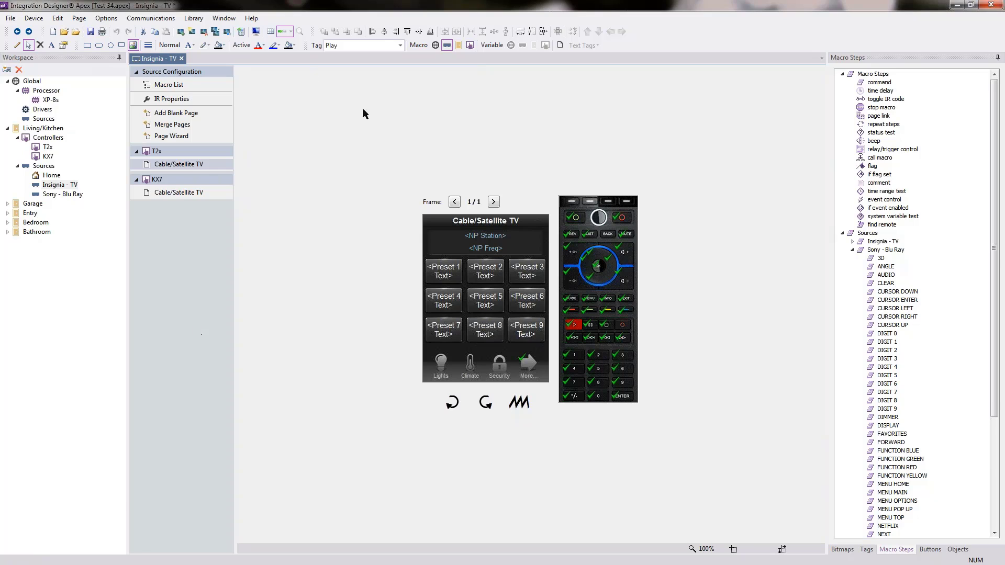
pyautogui.click(572, 324)
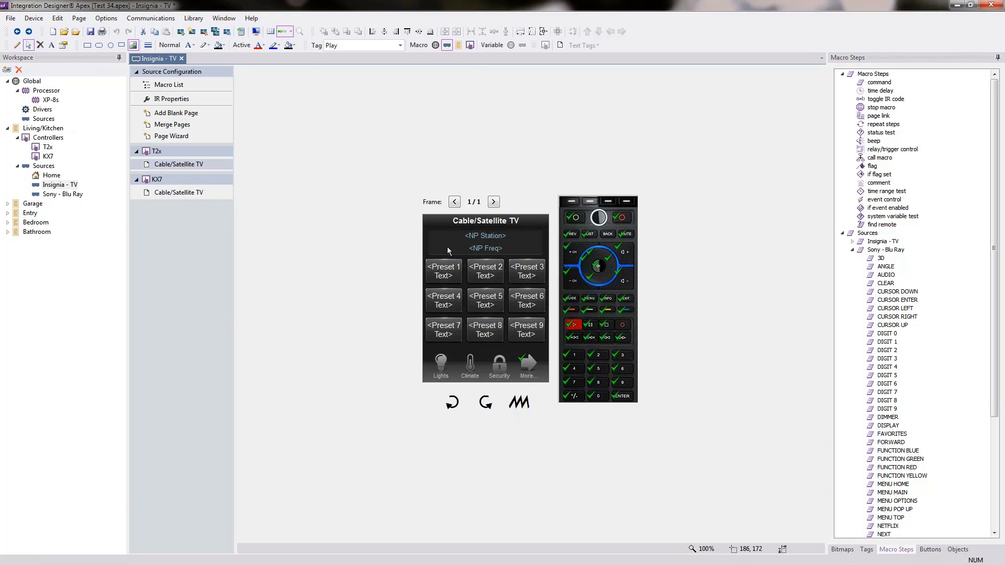
pyautogui.click(446, 45)
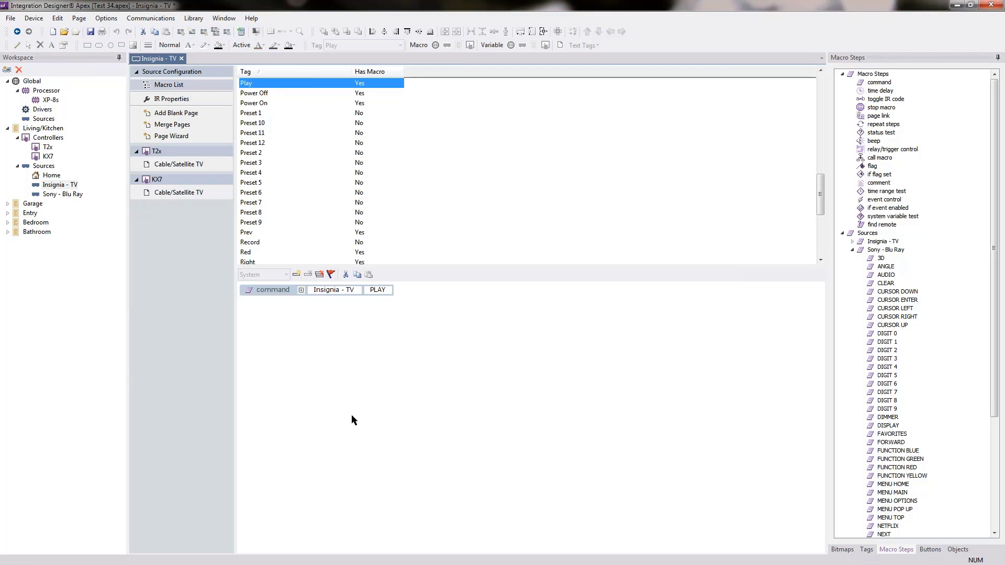
pyautogui.doubleClick(887, 342)
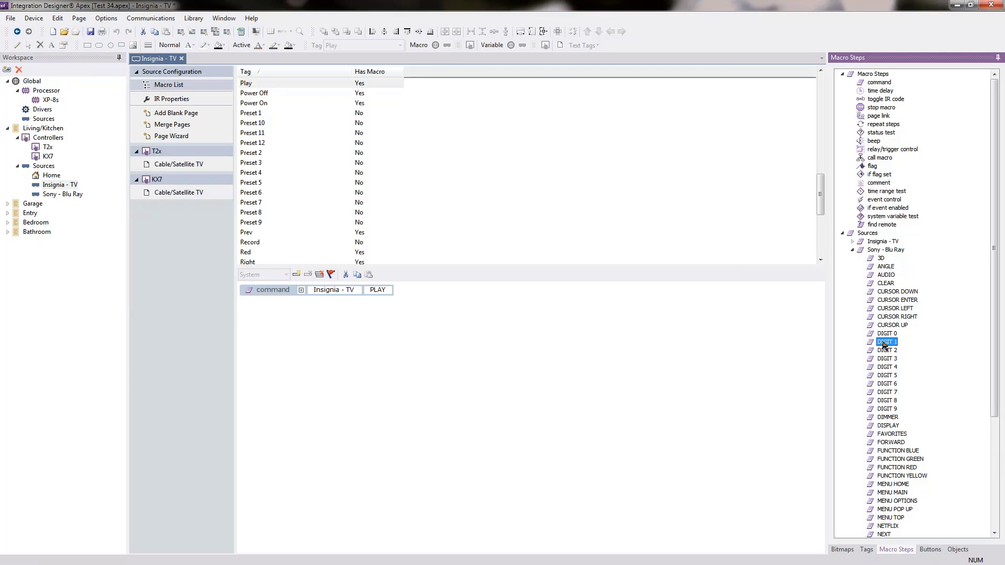
pyautogui.doubleClick(887, 392)
pyautogui.doubleClick(887, 367)
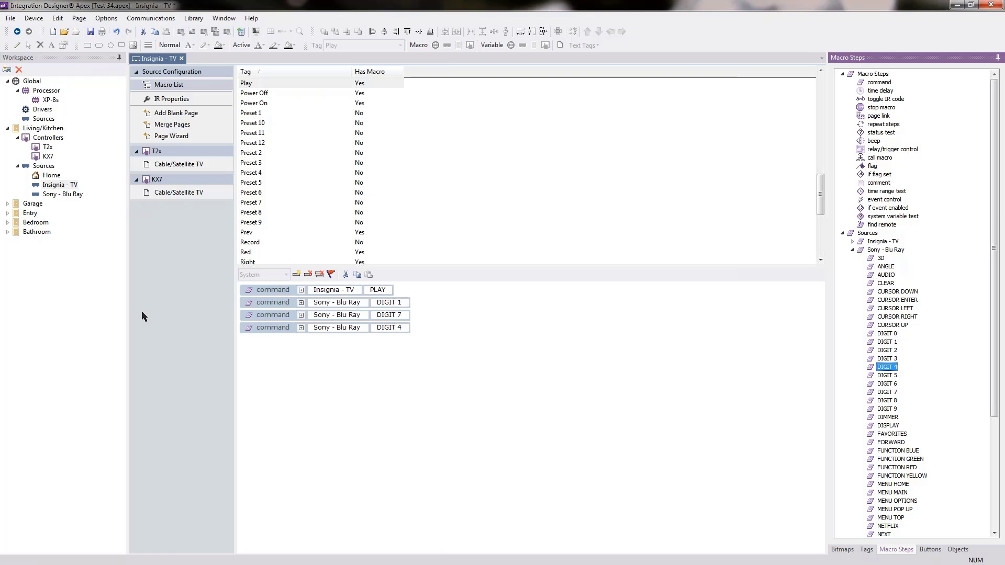
# Step: Check the source macro on the Play button of the Insignia - TV source's KX7 page, and return to that page
pyautogui.click(178, 192)
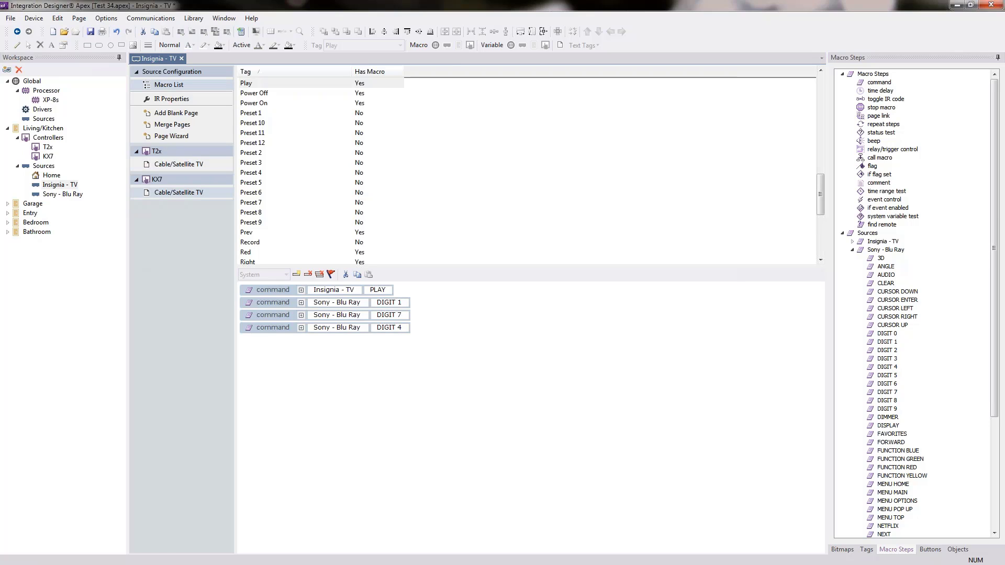
pyautogui.doubleClick(562, 335)
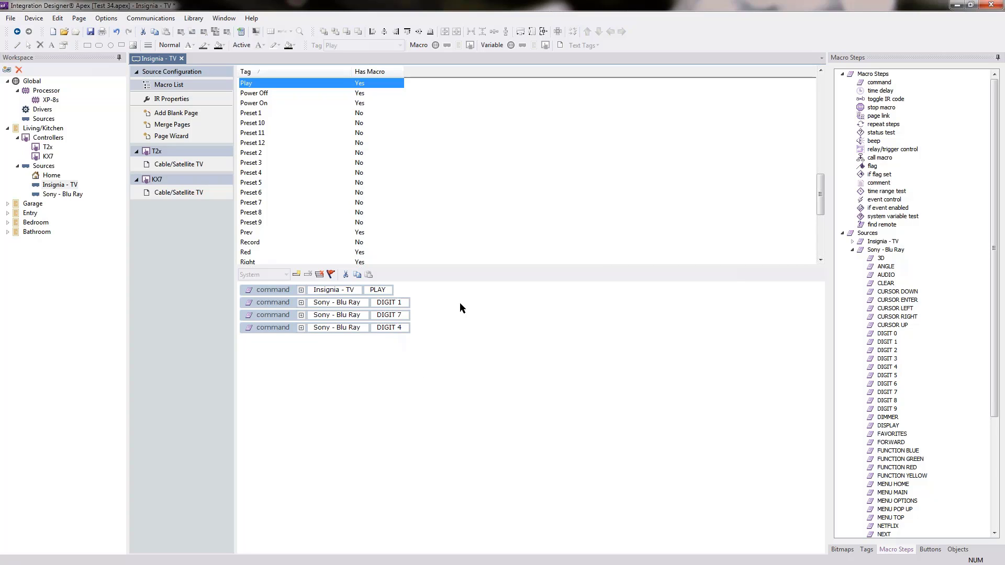
pyautogui.hotkey('alt', 'Left')
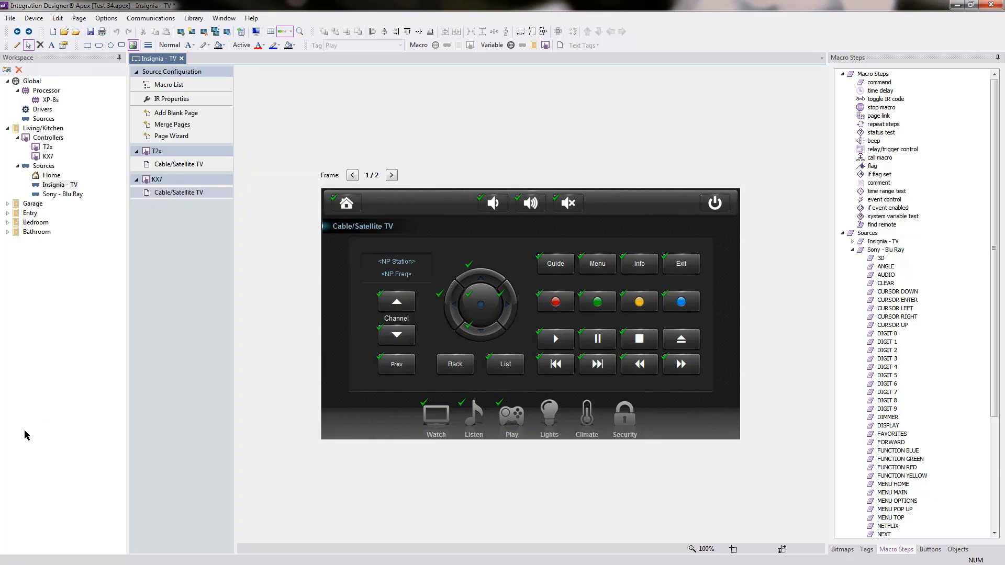
# Step: Check the Nuvo P300 in the workbook PDF's system diagram, and start adding a driver-based workspace item to the Global room
pyautogui.hotkey('alt', 'Tab')
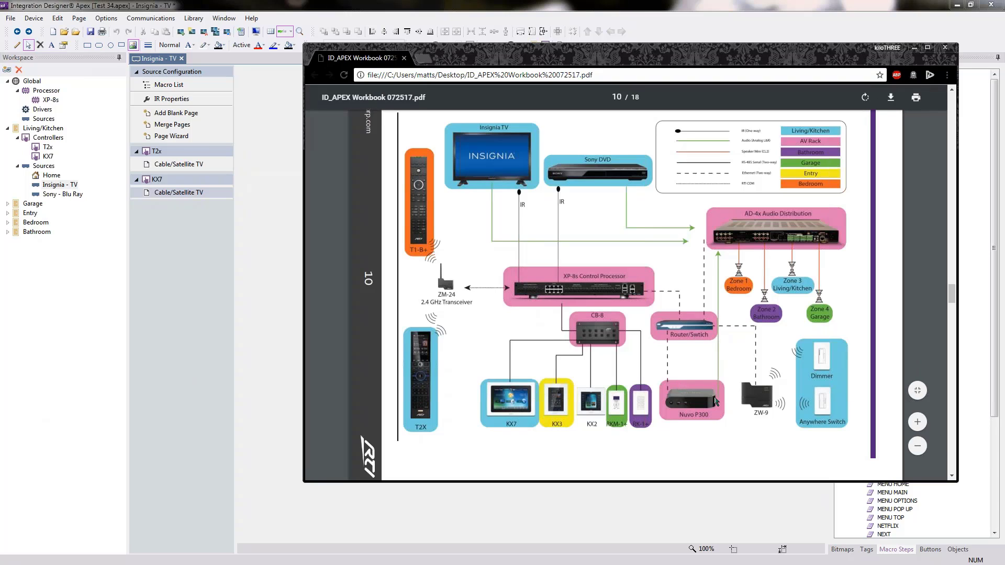
pyautogui.hotkey('alt', 'Tab')
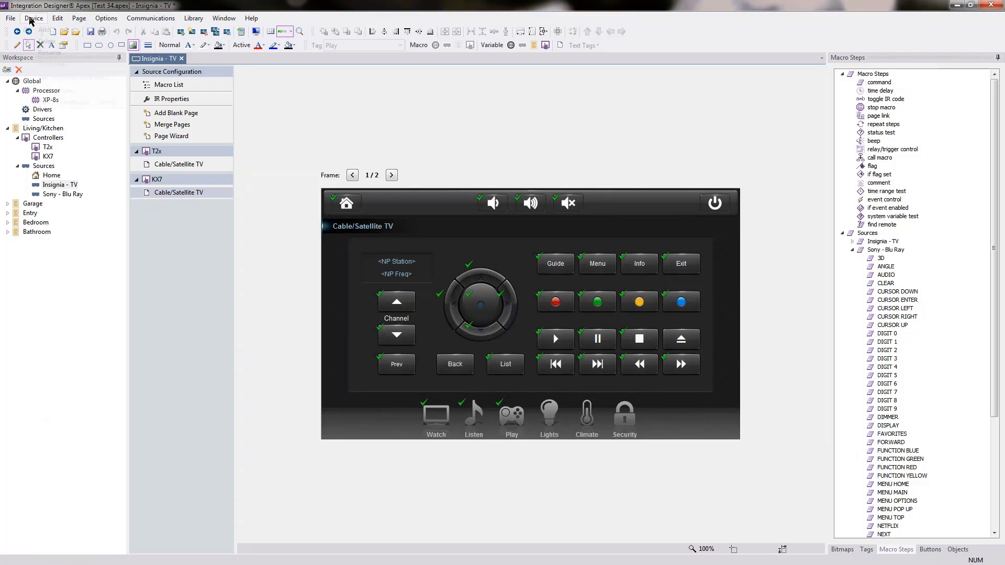
pyautogui.click(33, 18)
pyautogui.click(41, 34)
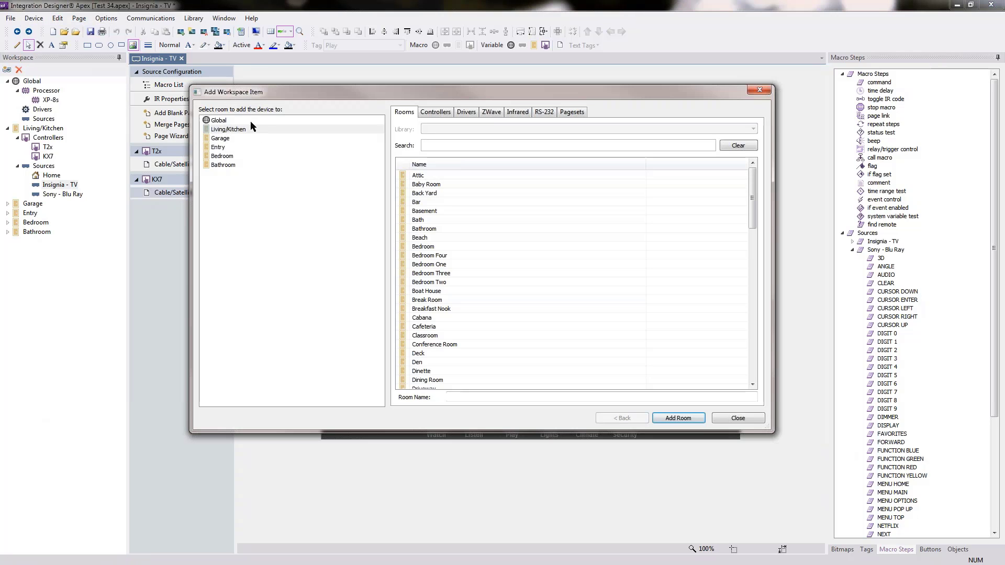
pyautogui.click(250, 121)
pyautogui.click(250, 120)
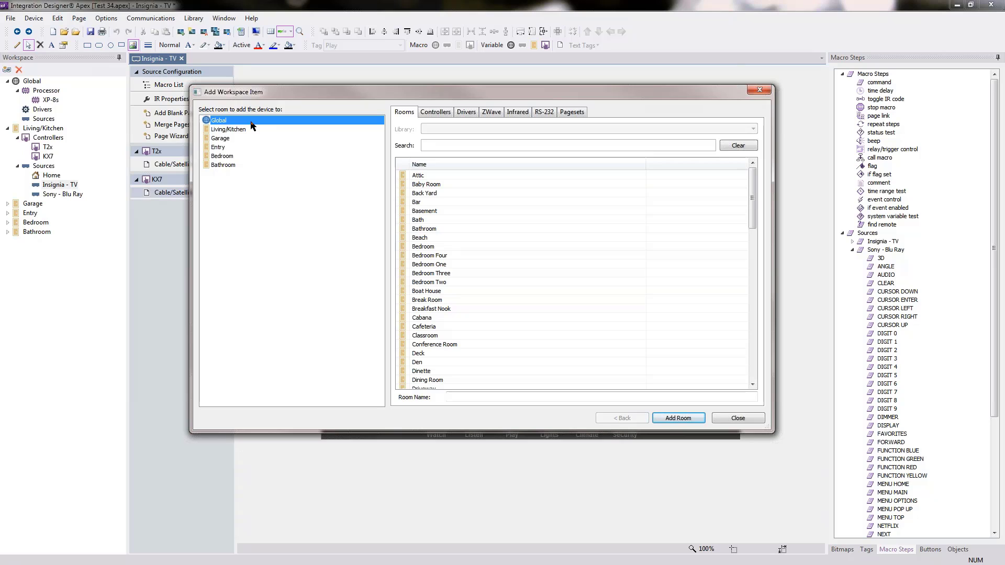
pyautogui.click(466, 111)
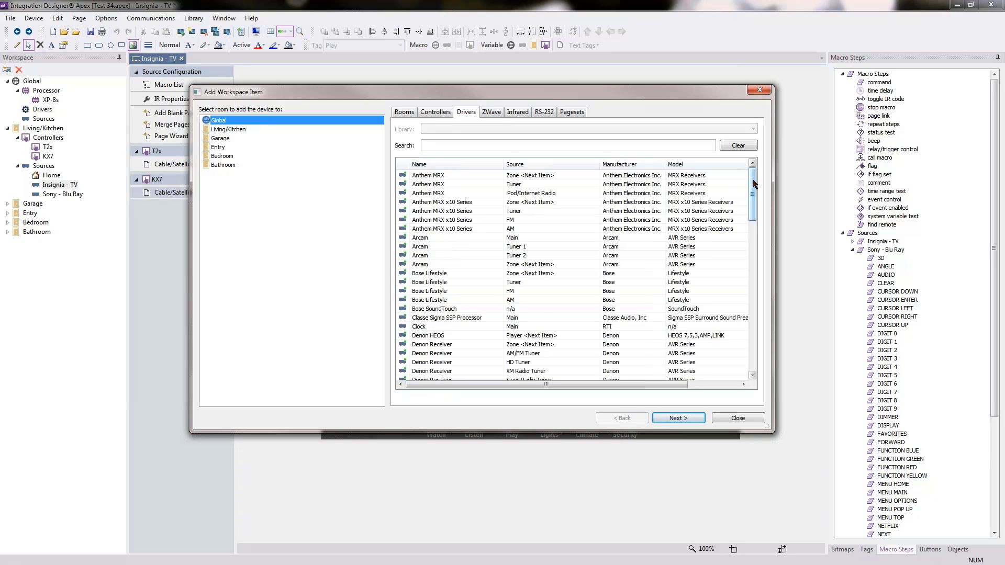
# Step: Add the NuVo Wireless media player driver to Global as a room audio source, with pages on all devices
pyautogui.moveTo(753, 183); pyautogui.dragTo(745, 219)
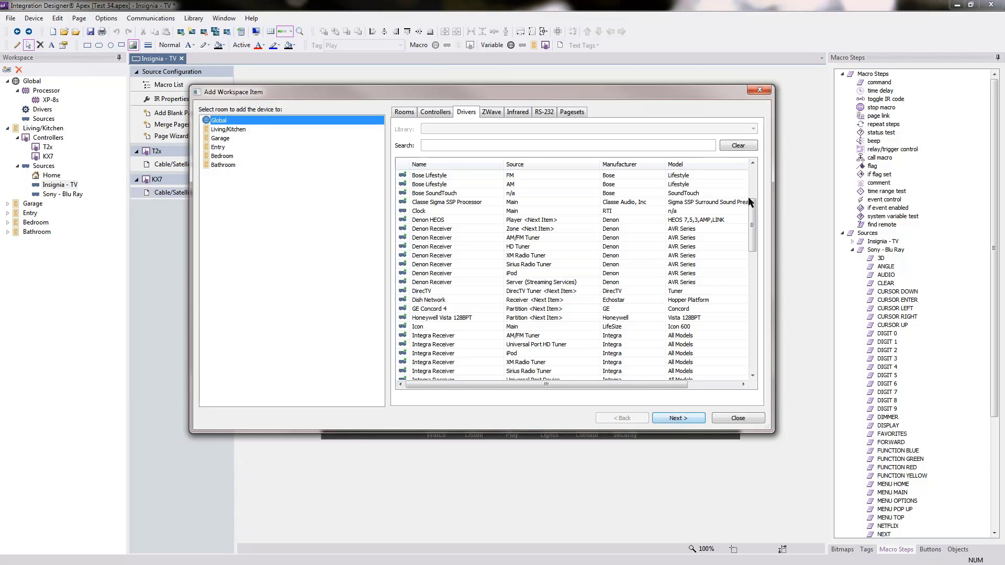
pyautogui.moveTo(750, 202); pyautogui.dragTo(764, 278)
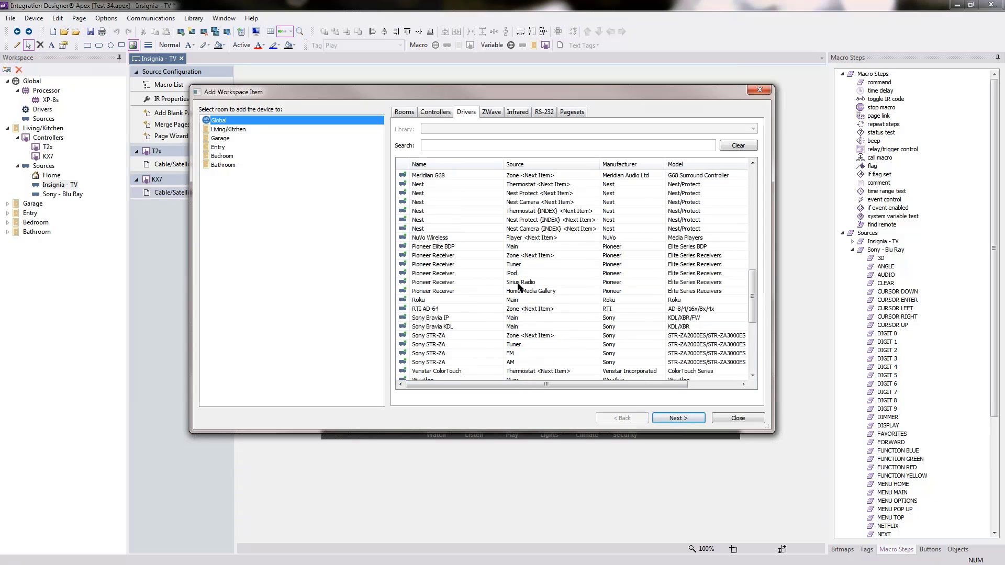
pyautogui.click(442, 238)
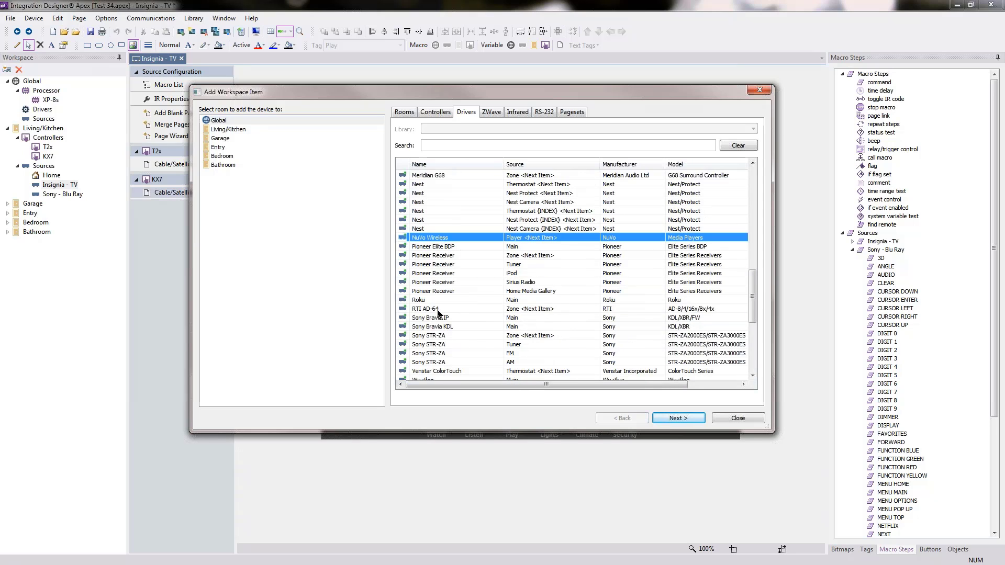
pyautogui.click(228, 124)
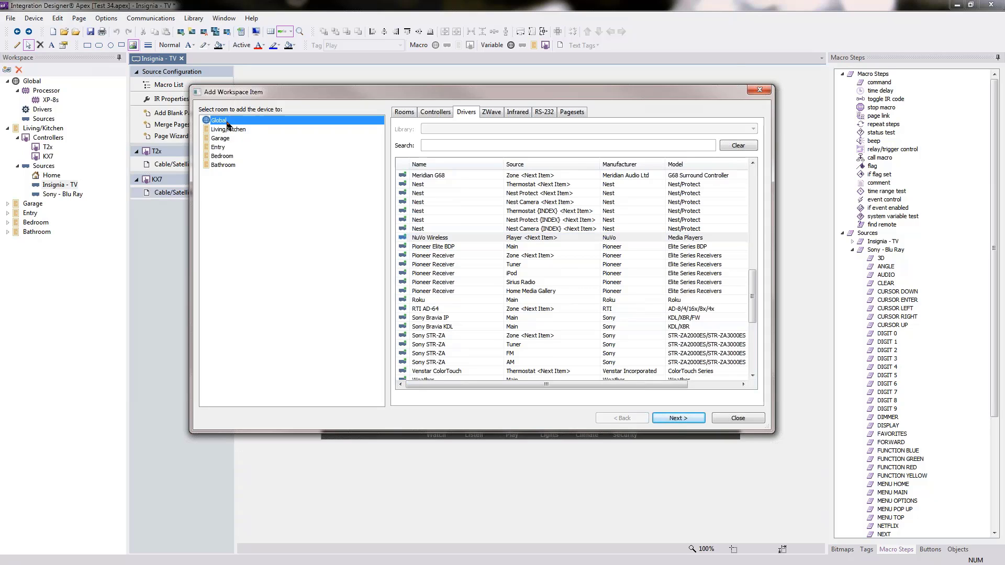
pyautogui.click(432, 239)
pyautogui.click(678, 418)
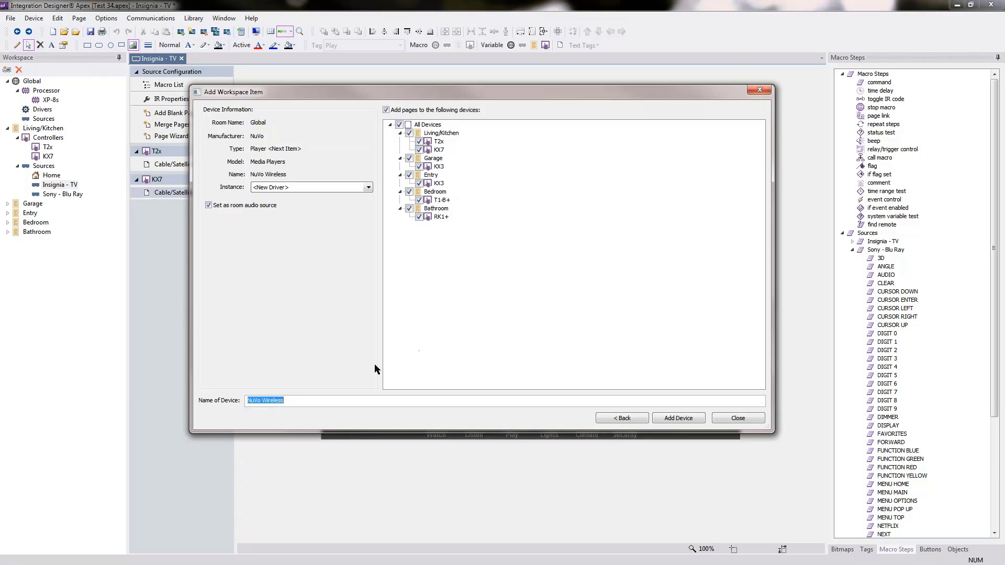
pyautogui.click(678, 418)
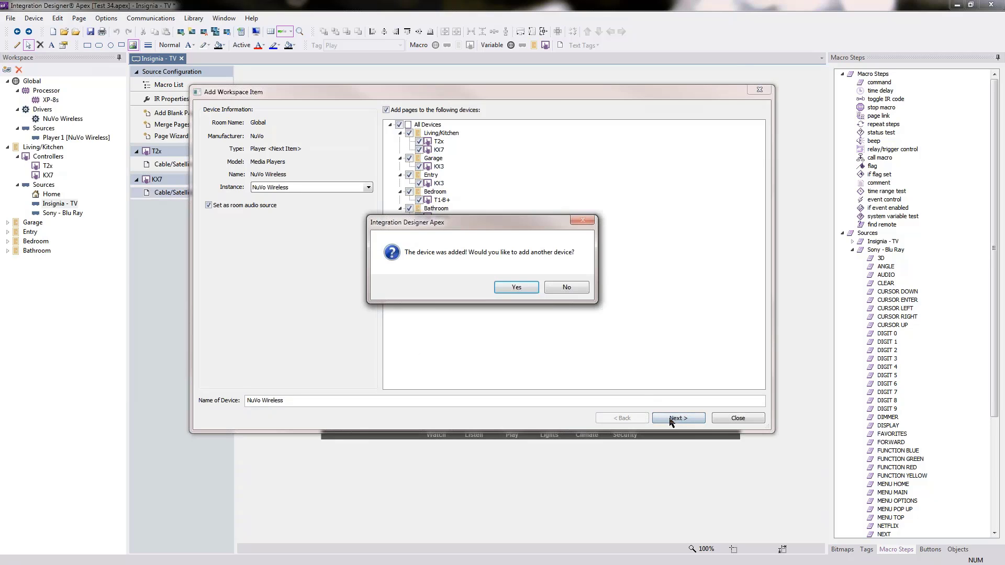
pyautogui.click(566, 289)
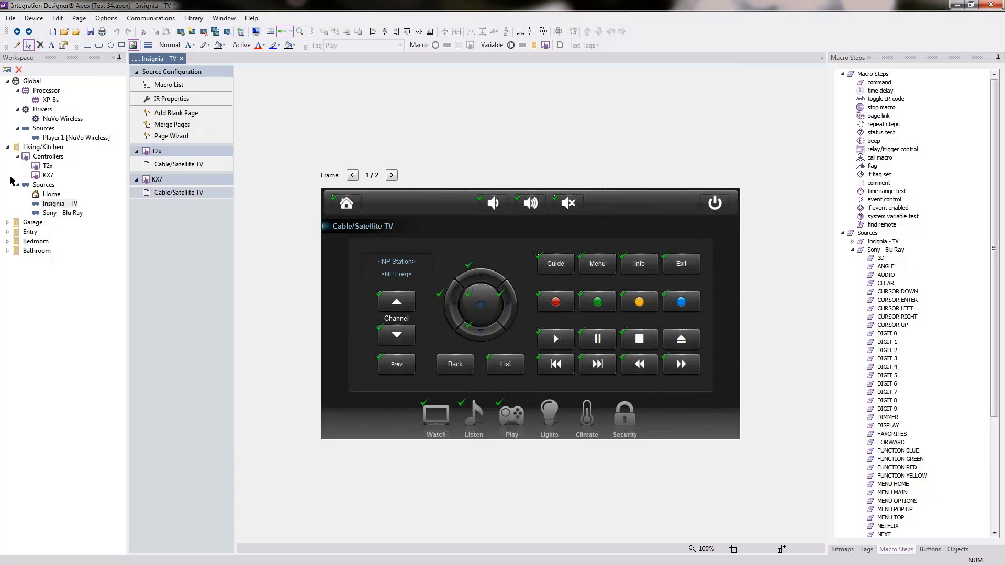
# Step: Collapse the Living/Kitchen room in the workspace and open the global Player 1 [NuVo Wireless] source to review its controller pages
pyautogui.click(7, 149)
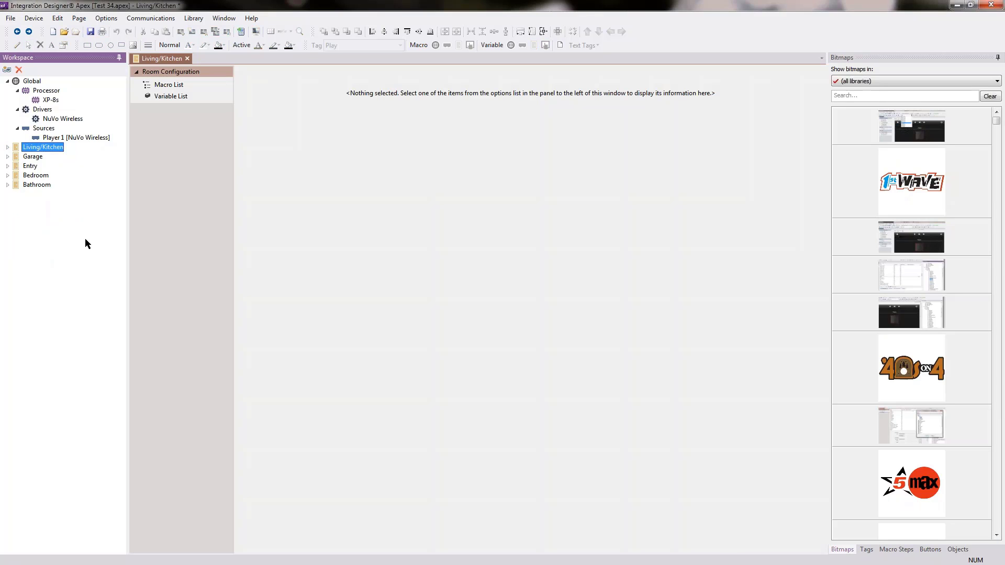
pyautogui.click(63, 138)
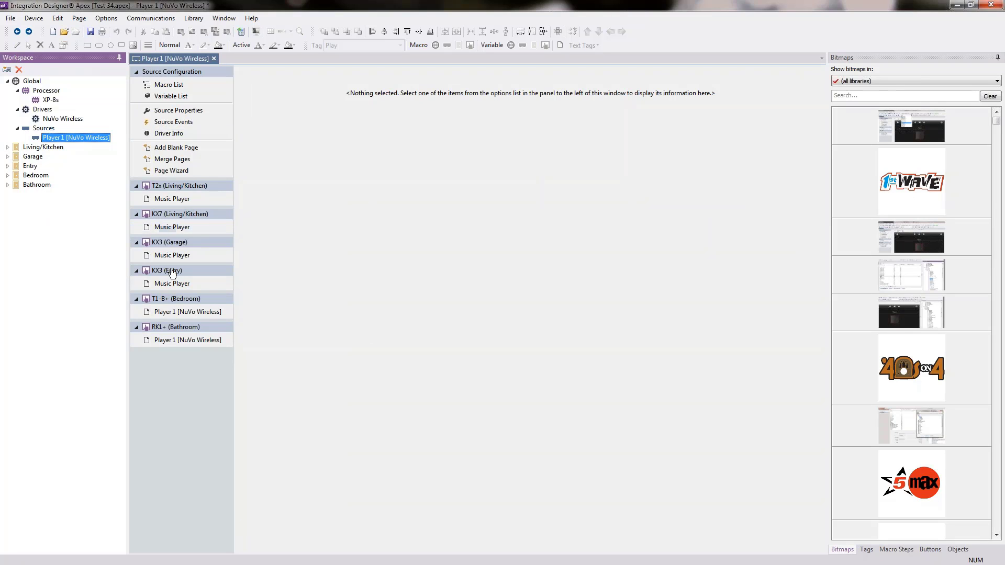
# Step: Check the Play button's source variables on the KX7 Music Player page and the NuVo Wireless variables available for its text
pyautogui.click(163, 228)
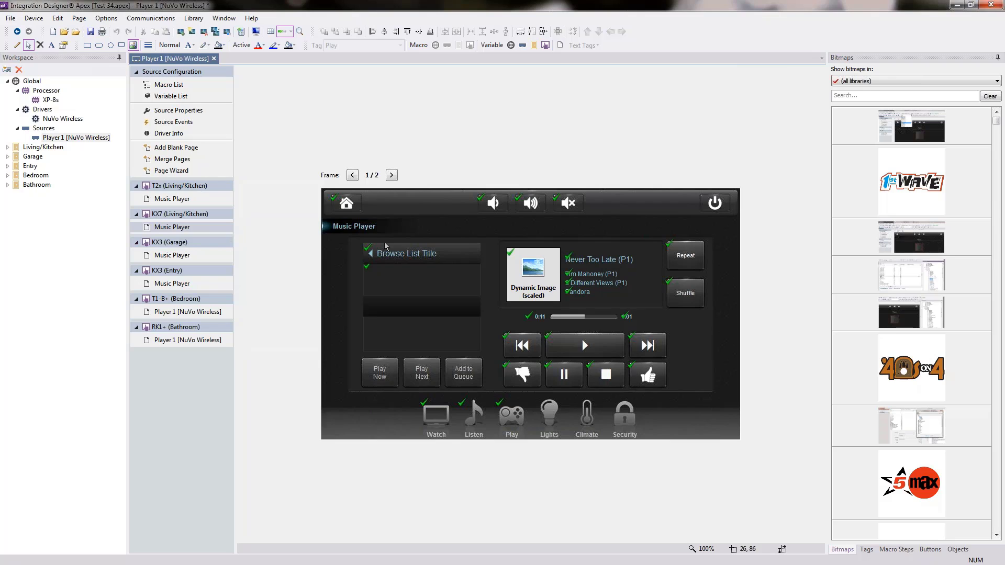
pyautogui.click(595, 335)
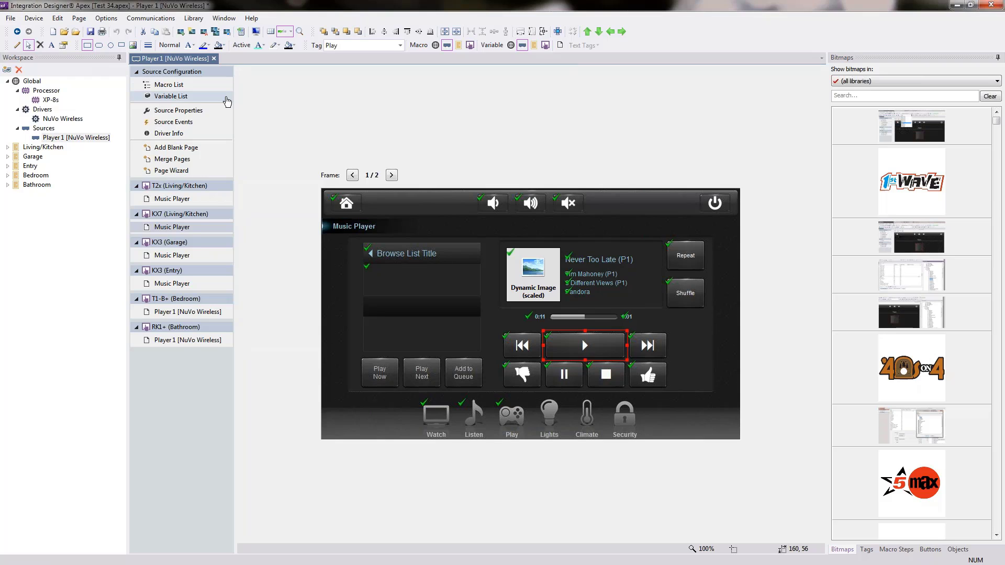
pyautogui.click(175, 97)
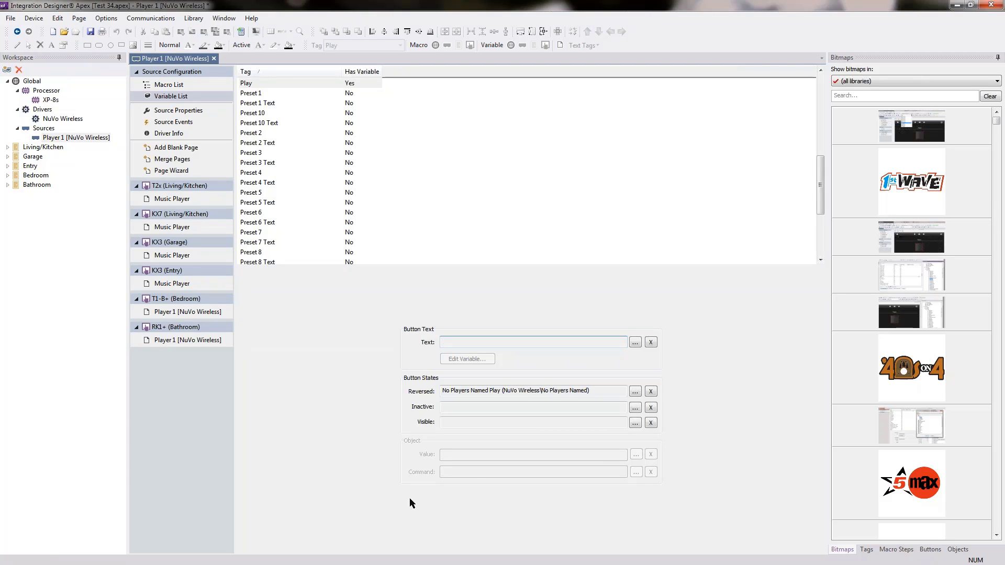
pyautogui.click(636, 343)
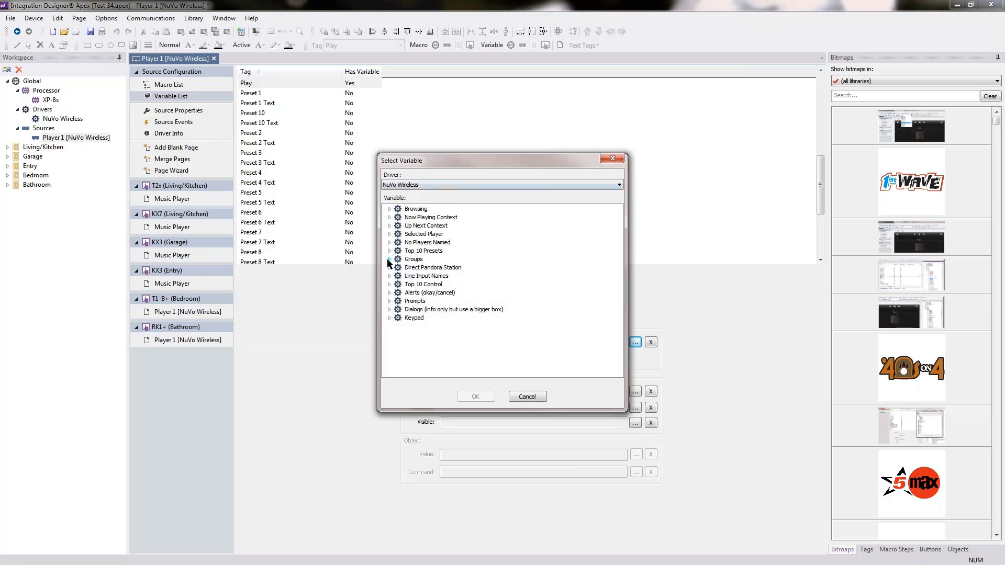
pyautogui.click(532, 397)
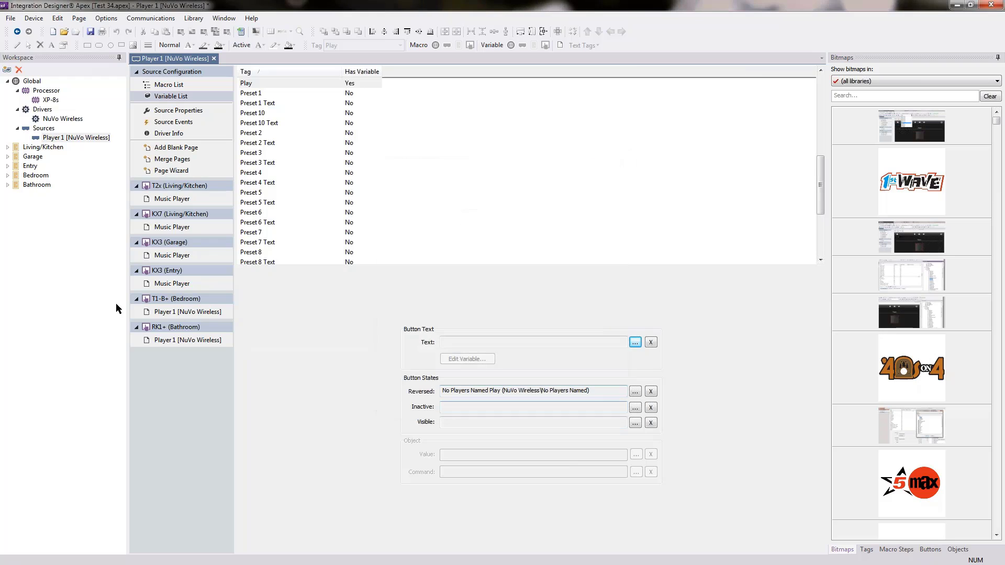
# Step: Set the Player 1 Name property of the global NuVo Wireless driver to "Player 1"
pyautogui.click(67, 120)
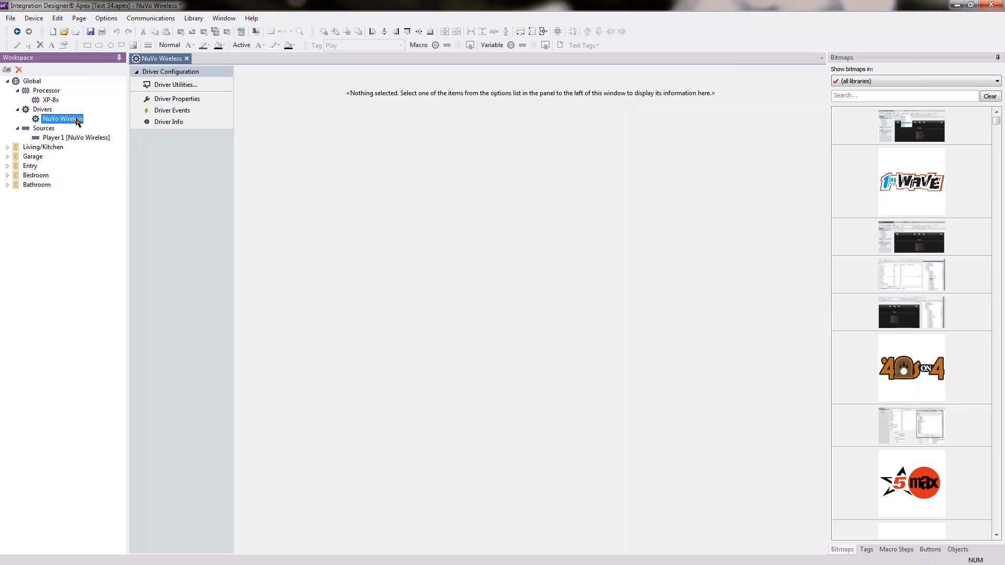
pyautogui.click(184, 99)
pyautogui.click(477, 88)
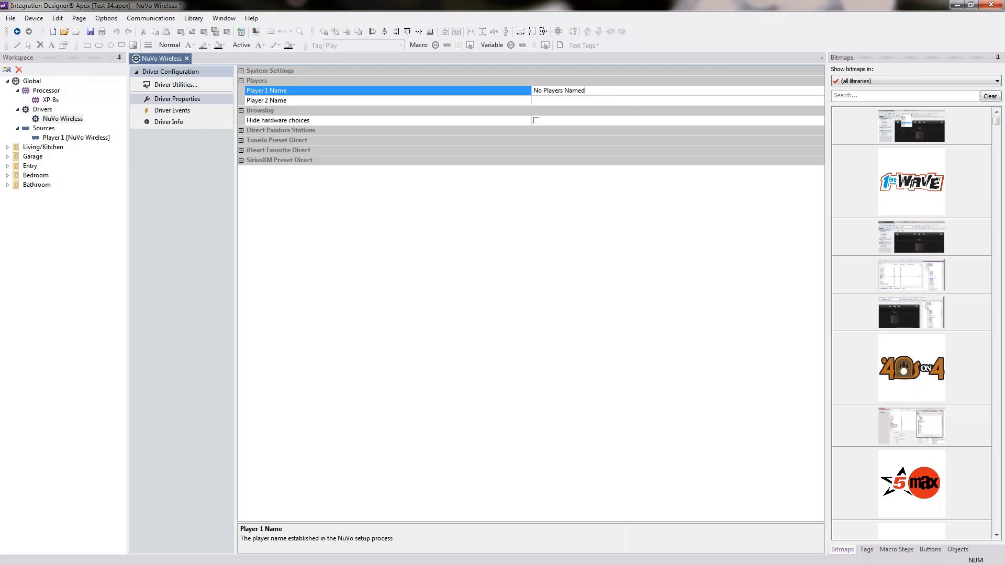
pyautogui.write('Player 1')
pyautogui.click(446, 207)
# Step: Assign the Player 1 Play variable as the button text of the Play tag in the Player 1 [NuVo Wireless] source
pyautogui.click(74, 138)
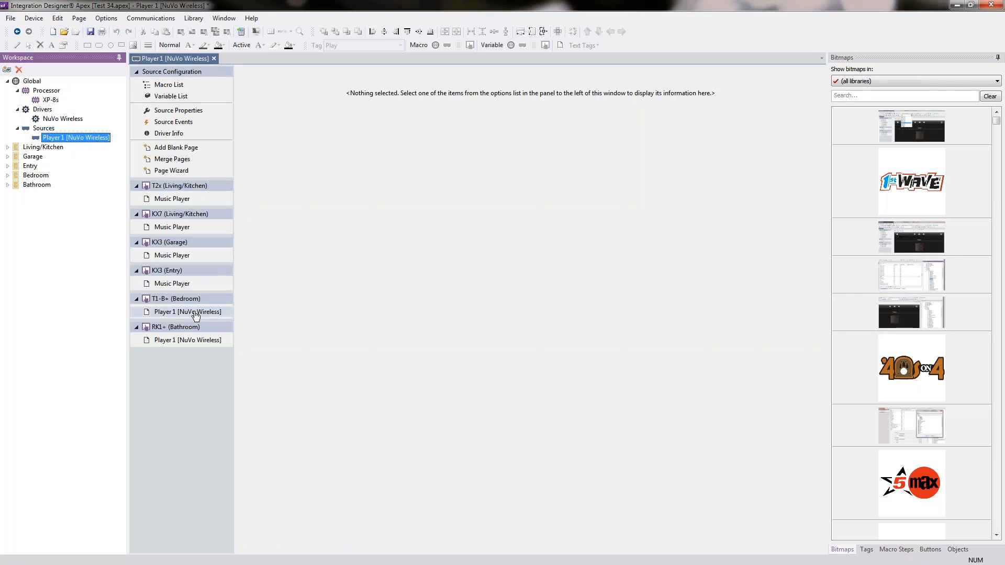
pyautogui.click(179, 230)
pyautogui.click(558, 346)
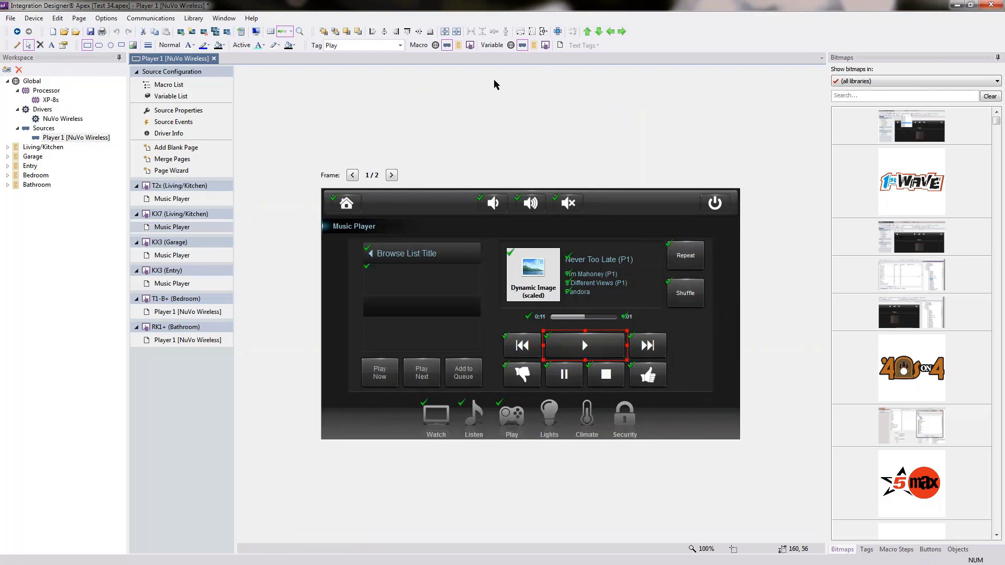
pyautogui.click(522, 46)
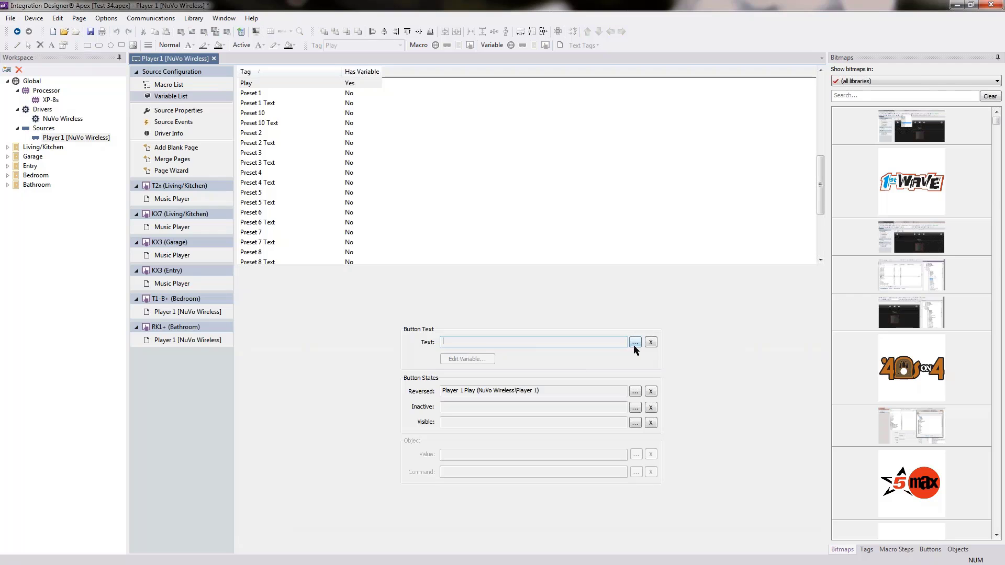
pyautogui.click(635, 343)
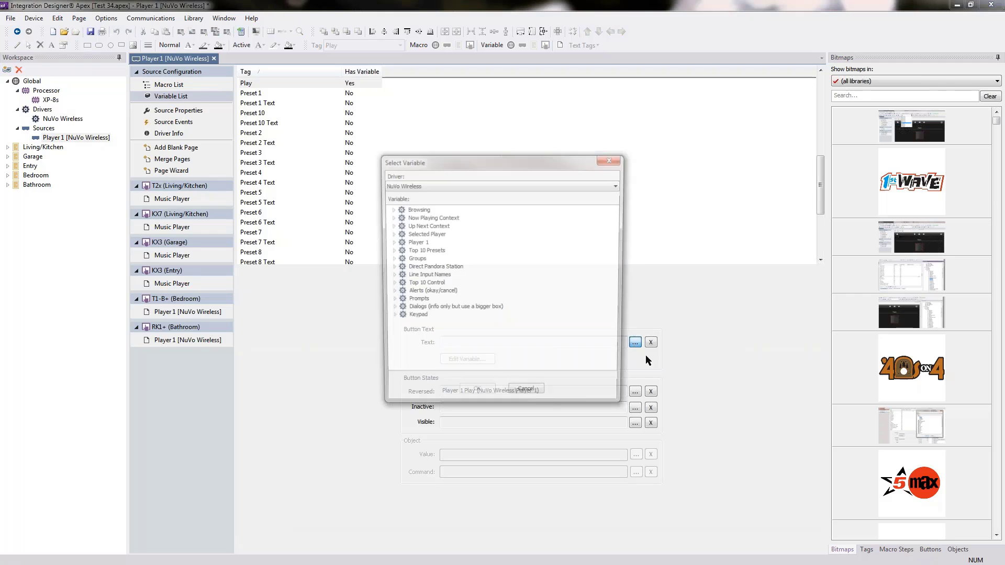
pyautogui.doubleClick(412, 243)
pyautogui.moveTo(619, 242); pyautogui.dragTo(621, 295)
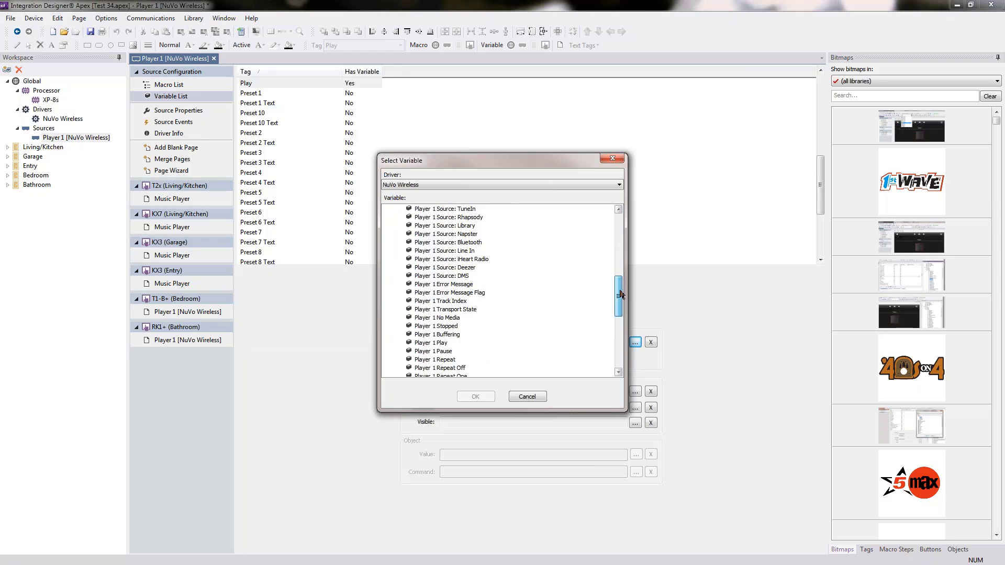
pyautogui.click(431, 343)
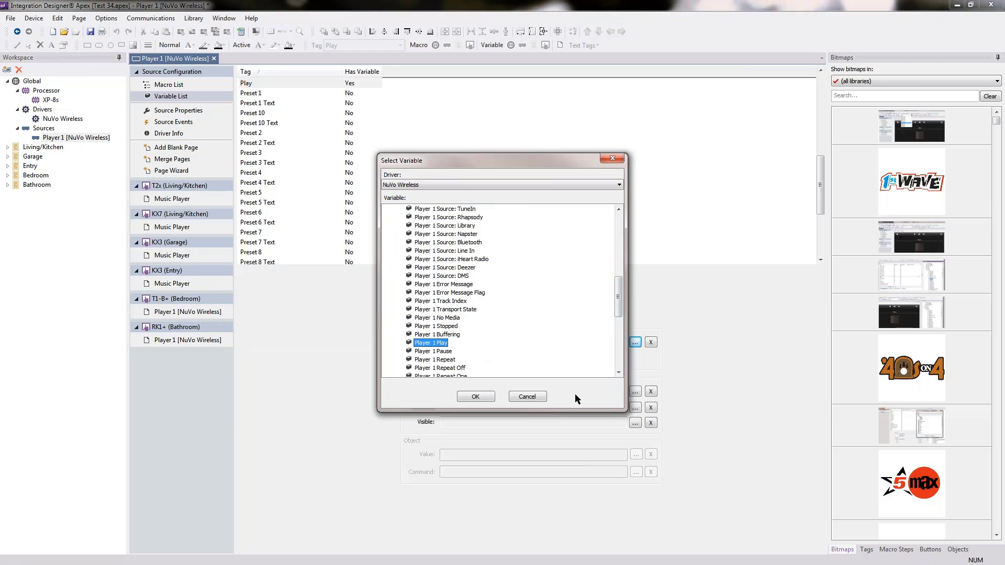
pyautogui.click(477, 396)
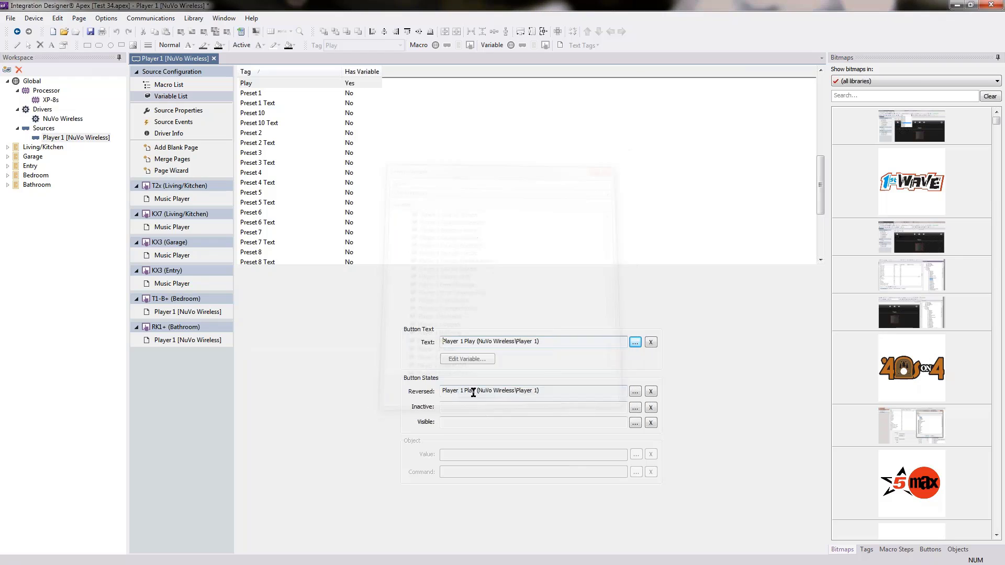
# Step: Set the Play tag's text variable to show "Play" when true and "No Play" when false
pyautogui.click(462, 359)
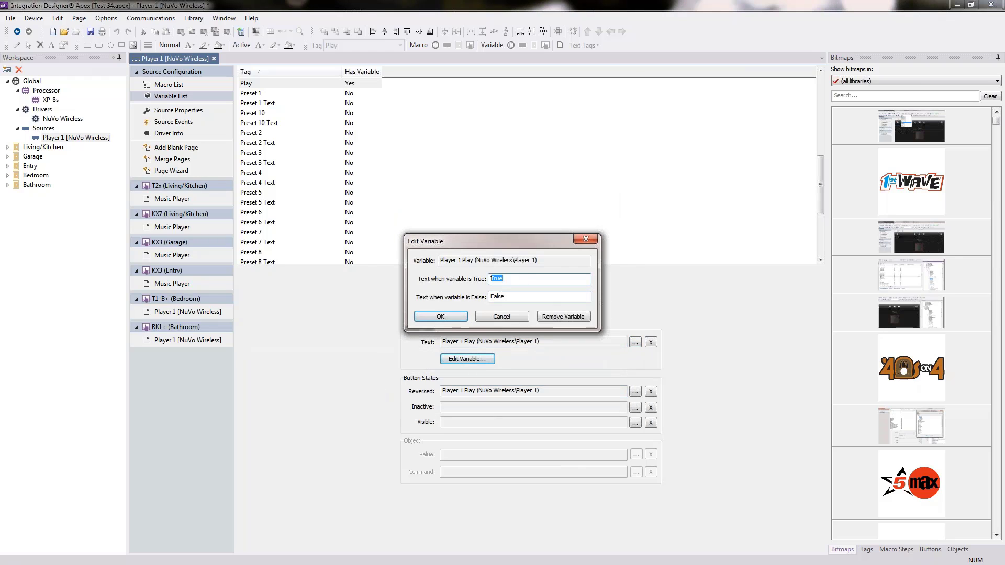
pyautogui.write('Play')
pyautogui.press('Tab')
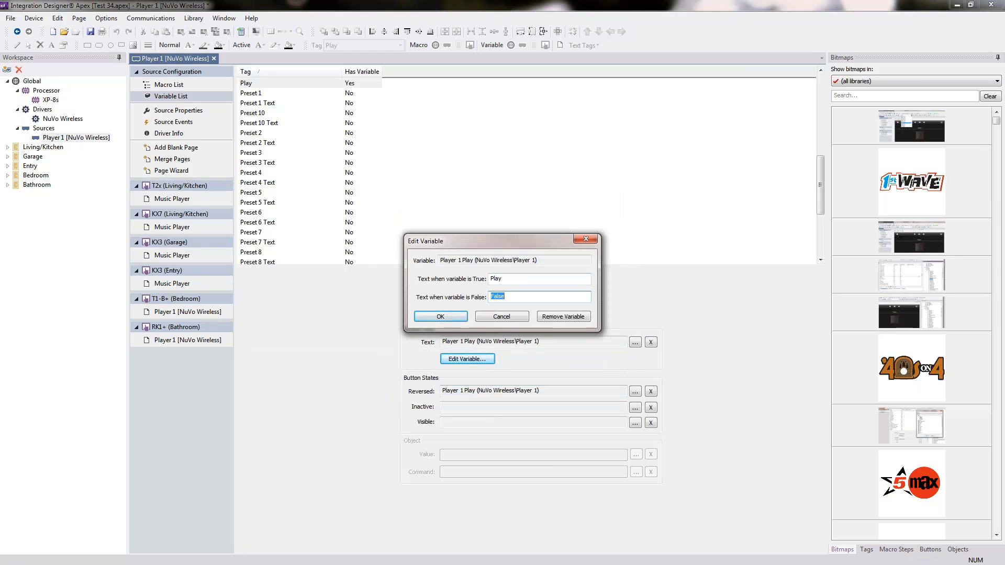
pyautogui.write('No Play')
pyautogui.click(440, 316)
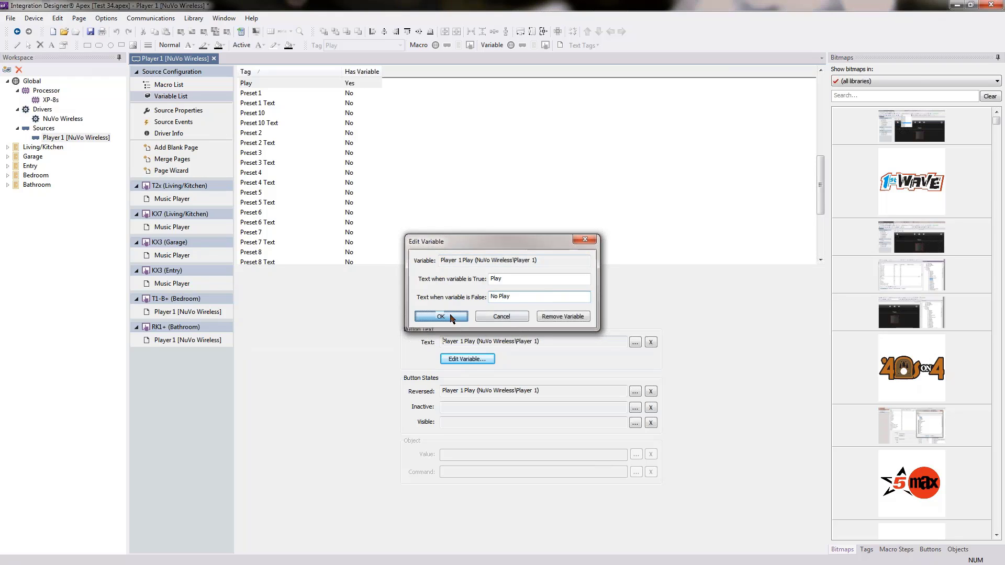
# Step: Edit the Play button's text on the KX7 Music Player page, changing the font to Arial and deleting the play symbol
pyautogui.click(345, 392)
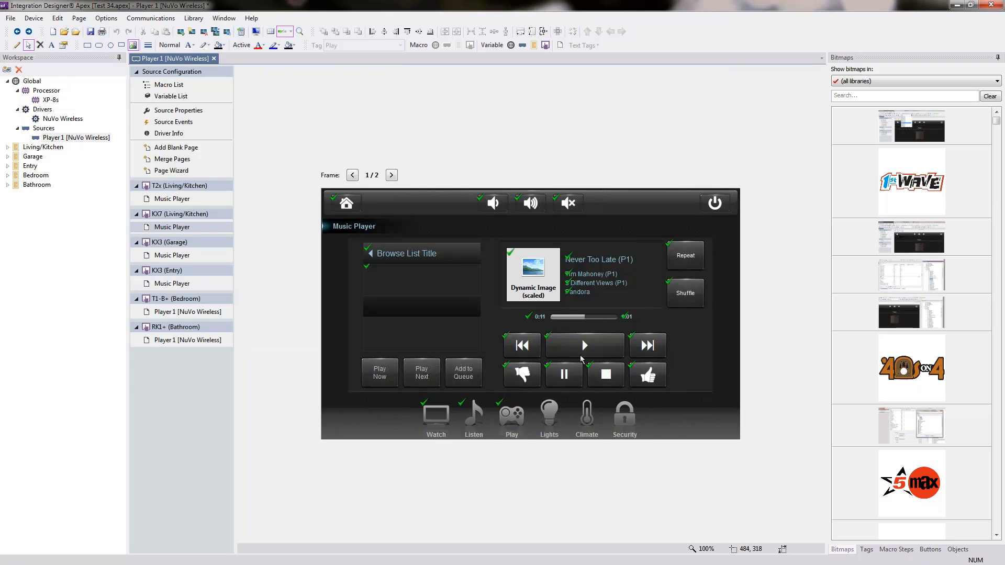
pyautogui.click(580, 355)
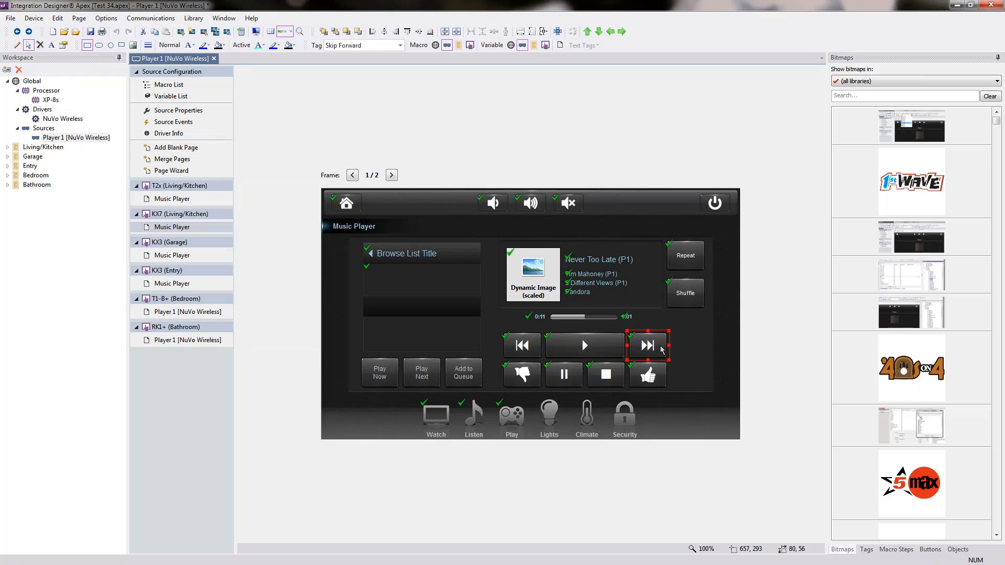
pyautogui.click(665, 343)
pyautogui.click(604, 344)
pyautogui.rightClick(604, 344)
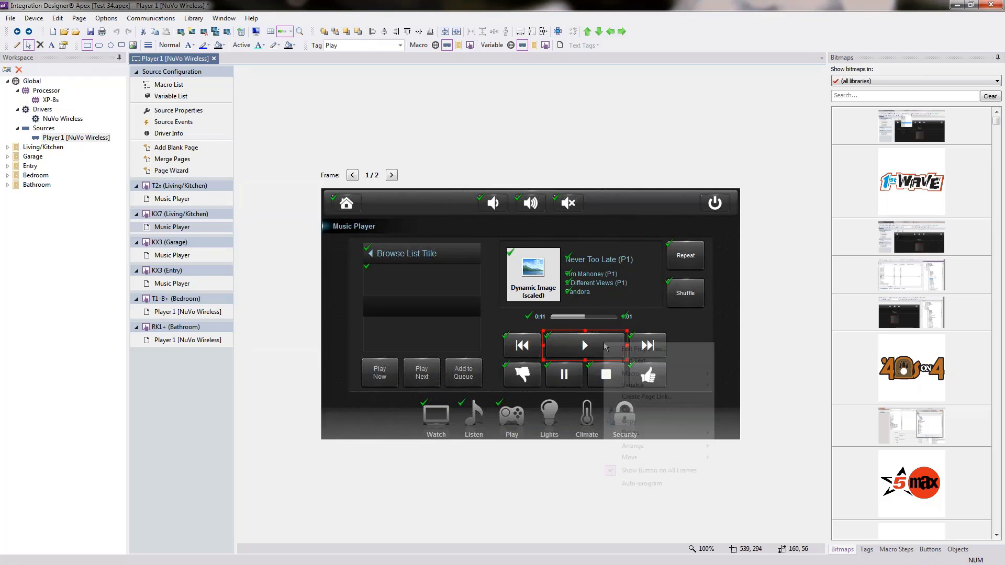
pyautogui.click(636, 361)
pyautogui.click(387, 221)
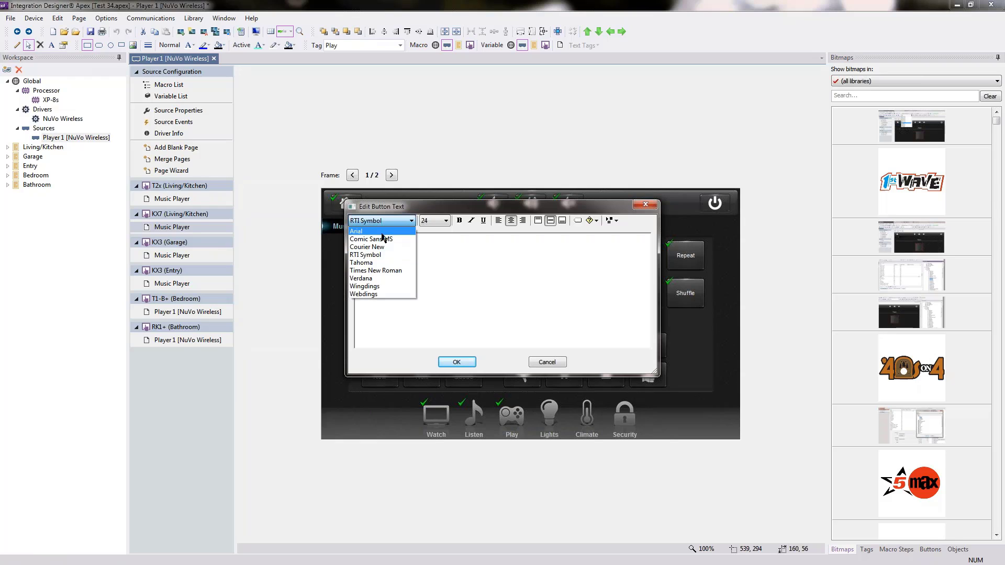
pyautogui.click(356, 230)
pyautogui.doubleClick(393, 245)
pyautogui.press('BackSpace')
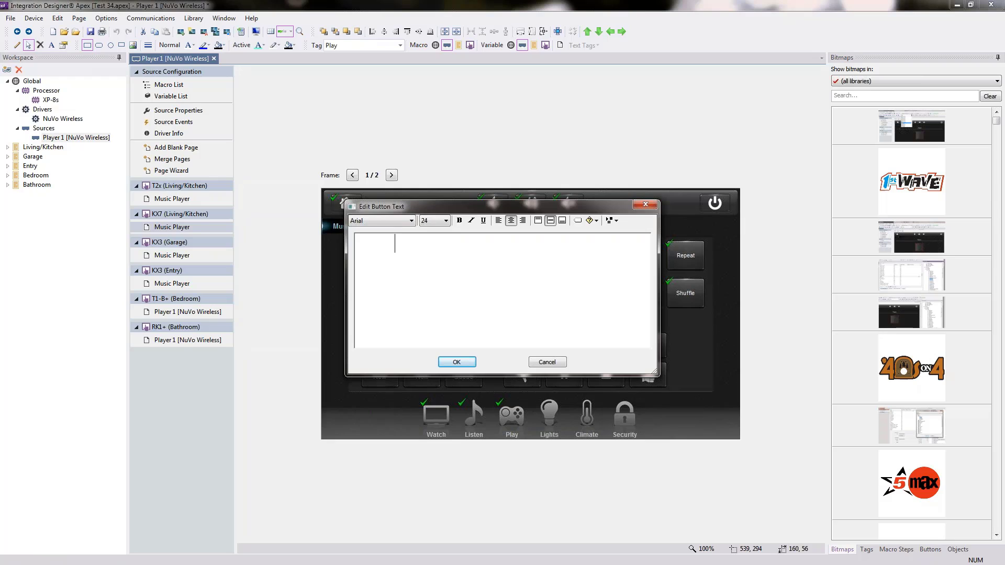
# Step: Review the variables insertable into the KX7 Play button's text, and insert the Play tag as its text instead
pyautogui.click(591, 221)
pyautogui.moveTo(621, 261)
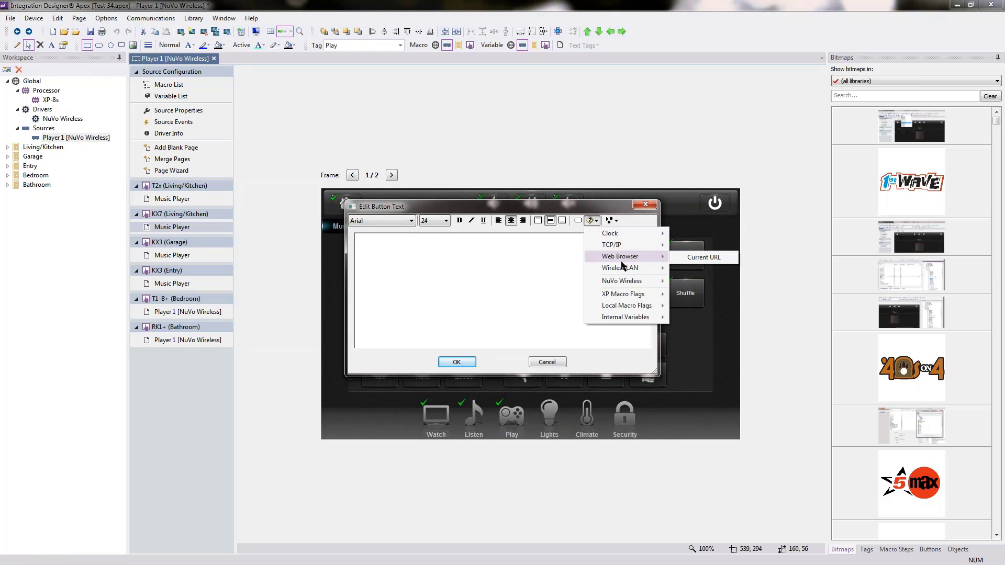
pyautogui.moveTo(622, 288)
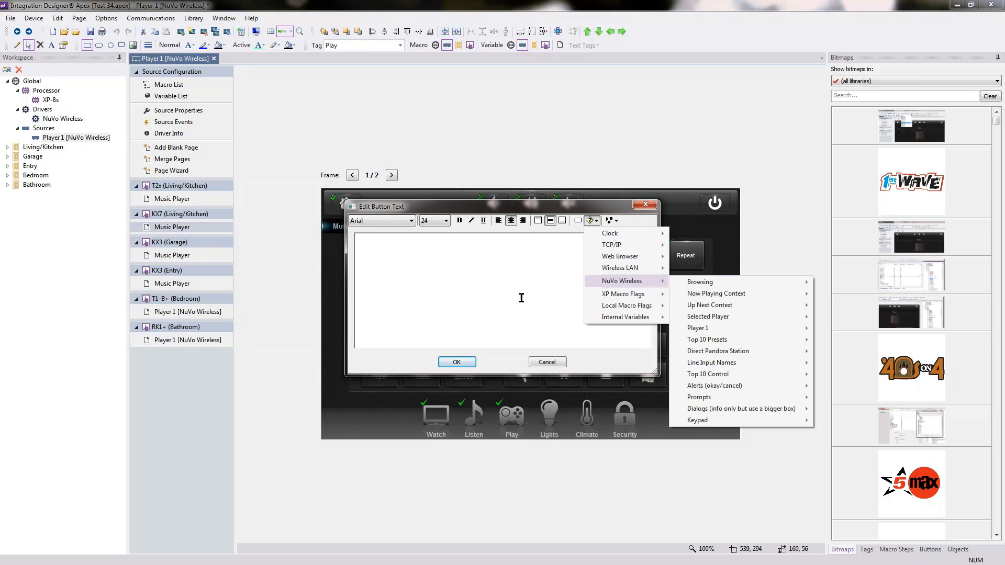
pyautogui.click(579, 223)
pyautogui.click(578, 221)
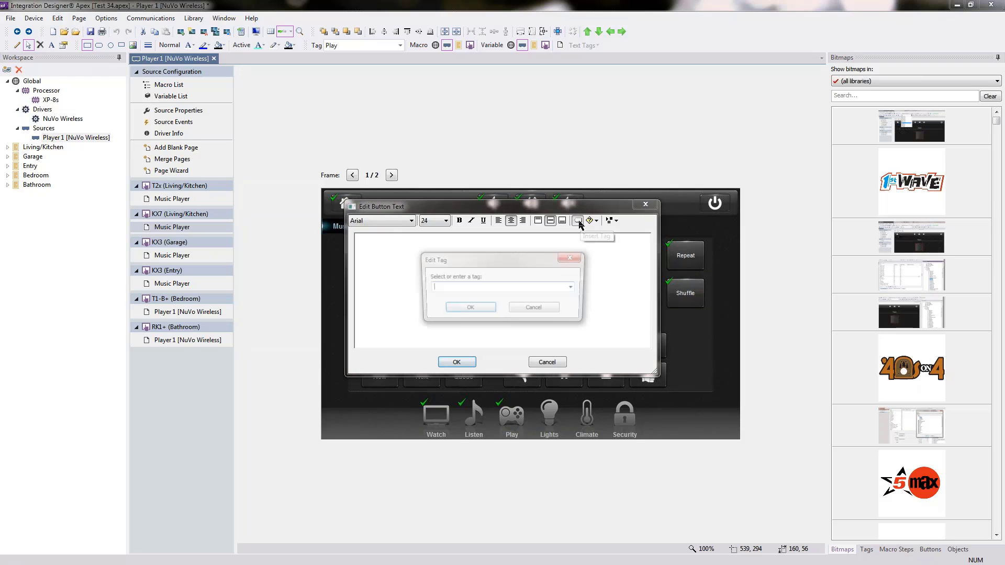
pyautogui.click(577, 291)
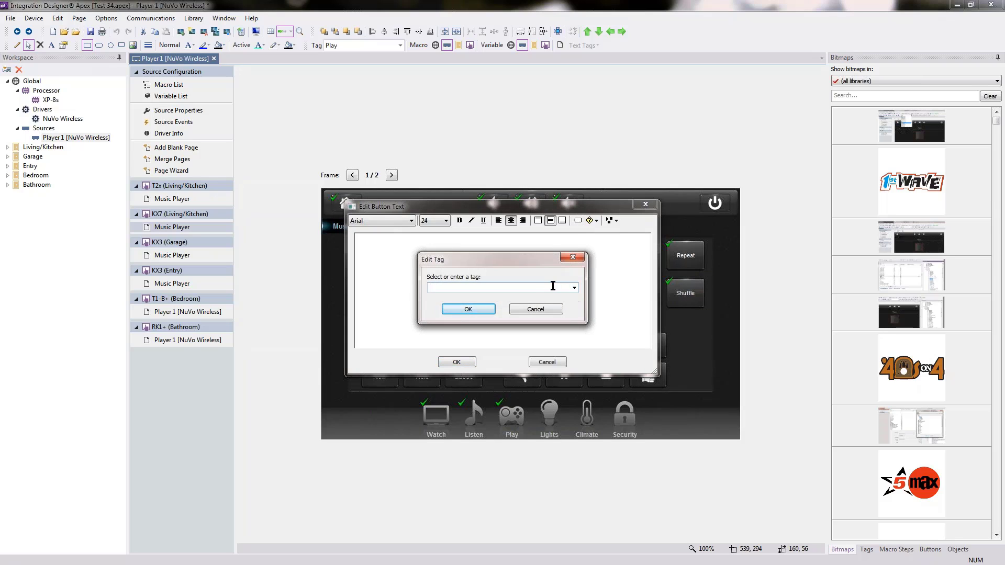
pyautogui.write('Play')
pyautogui.click(484, 312)
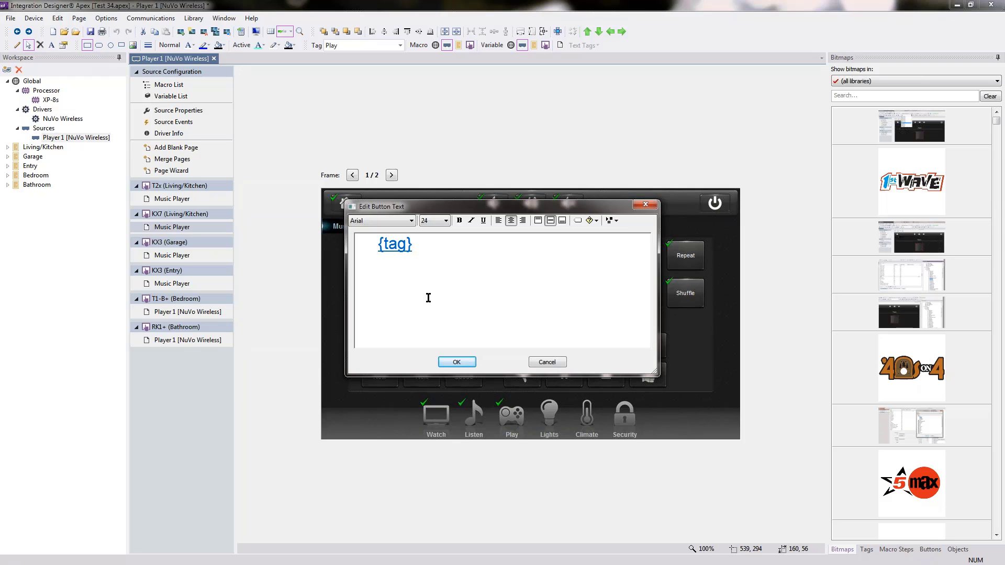
pyautogui.click(458, 362)
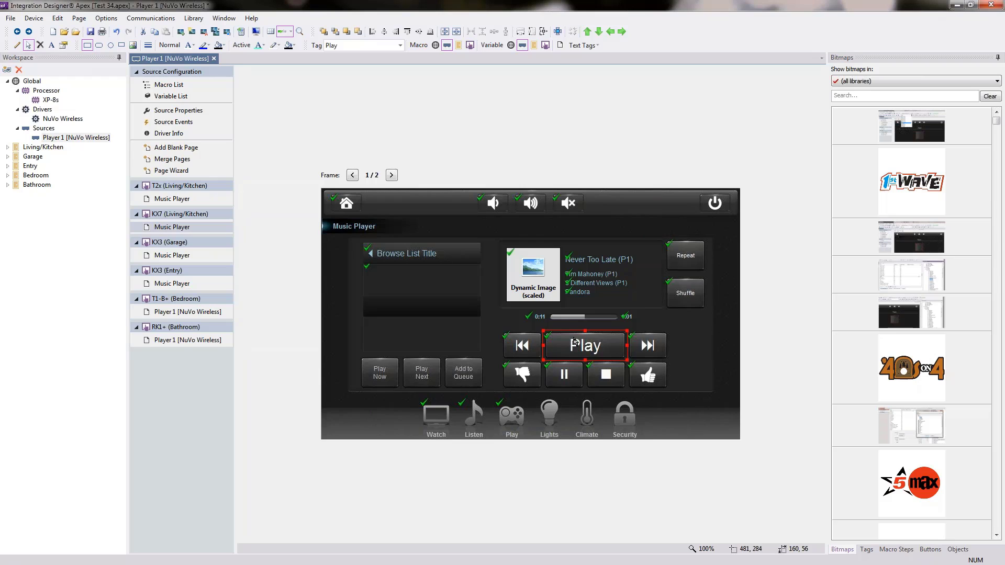
# Step: Open the Play button's text on the KX3 (Entry) Music Player page and change its font to Arial
pyautogui.click(188, 310)
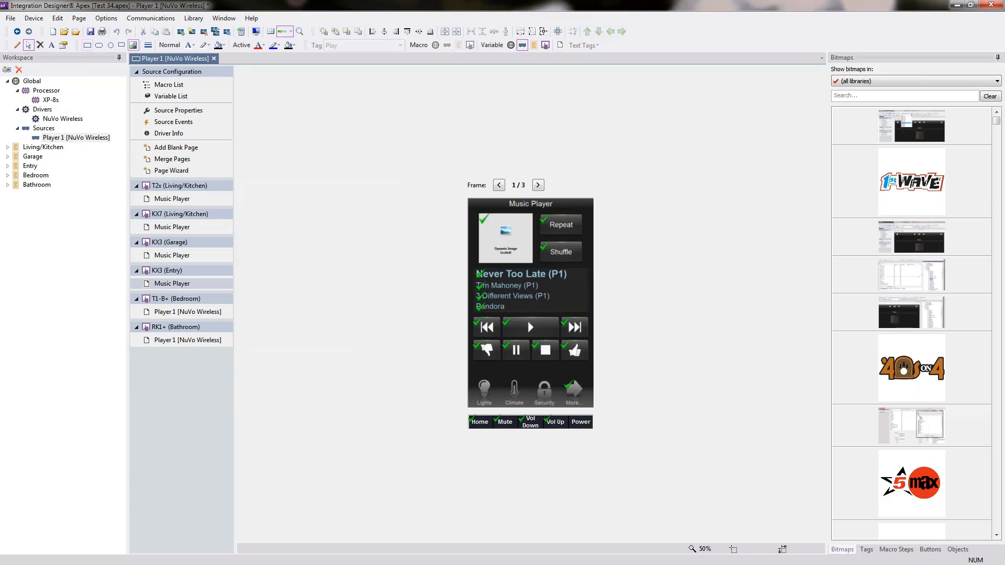
pyautogui.click(300, 33)
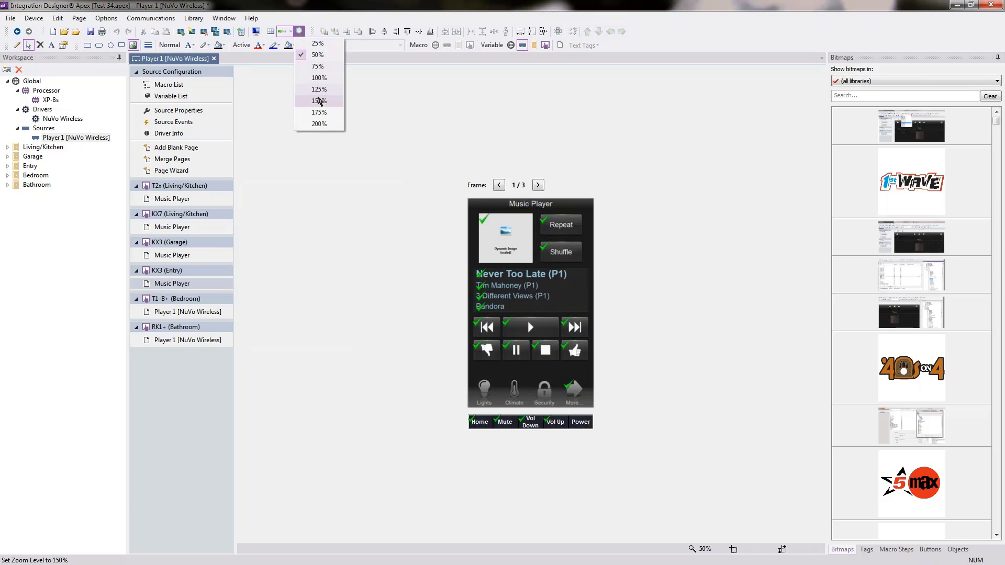
pyautogui.click(314, 101)
pyautogui.doubleClick(519, 397)
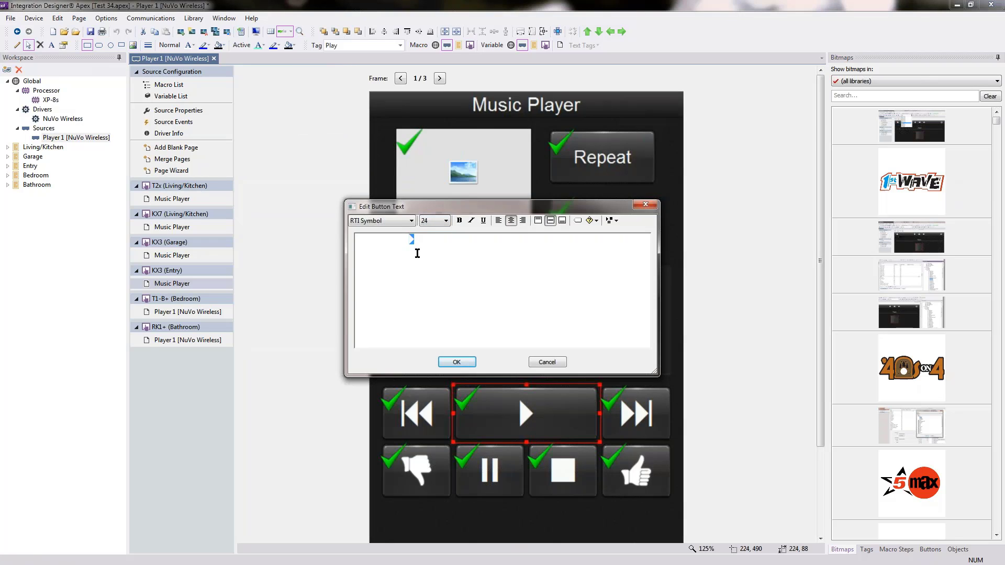
pyautogui.click(411, 221)
pyautogui.click(408, 231)
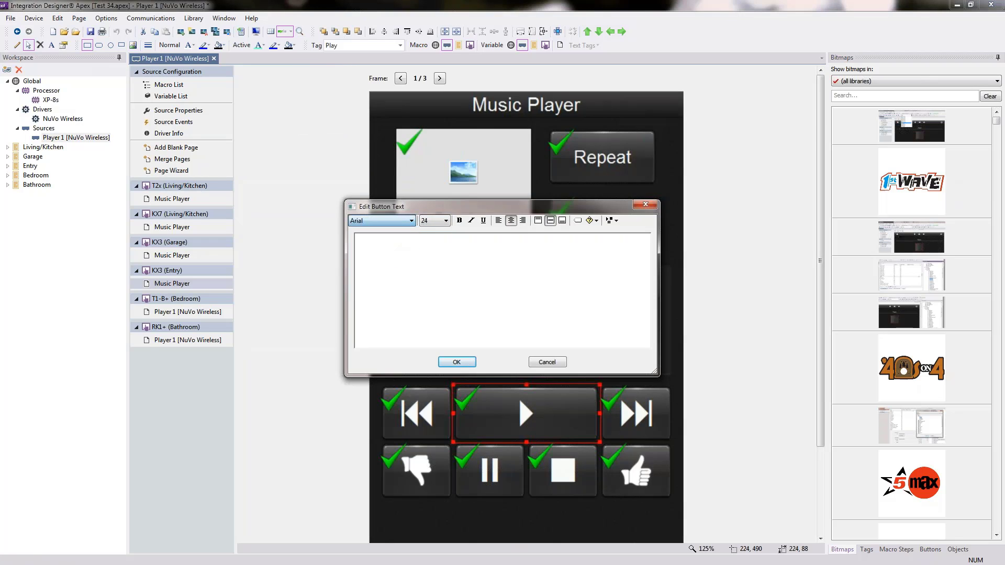
# Step: Insert the Play tag as the text of the Play button on the KX3 (Entry) page
pyautogui.click(579, 224)
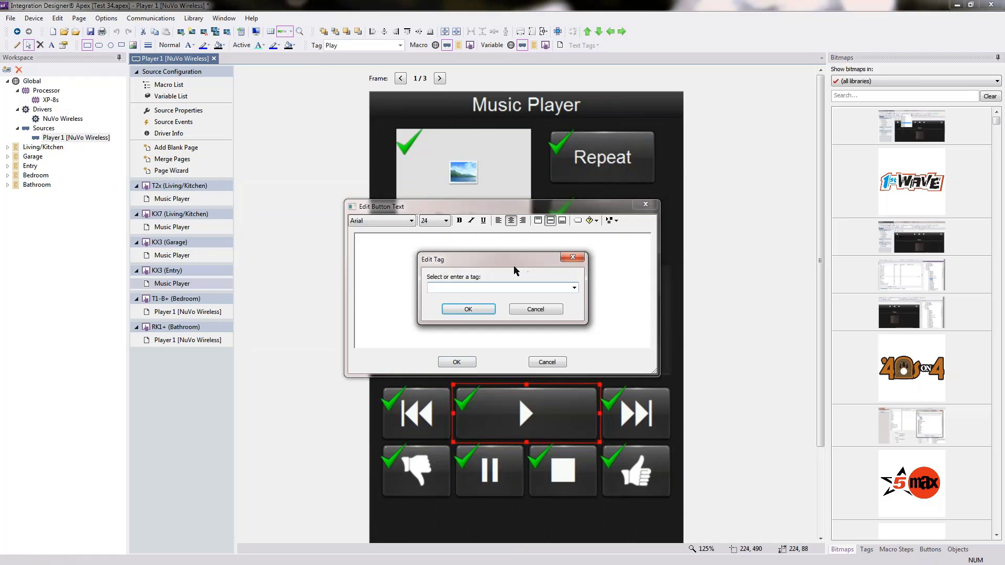
pyautogui.write('Paly')
pyautogui.press('BackSpace')
pyautogui.press('BackSpace')
pyautogui.press('BackSpace')
pyautogui.write('La')
pyautogui.press('BackSpace')
pyautogui.press('BackSpace')
pyautogui.write('lay')
pyautogui.press('Return')
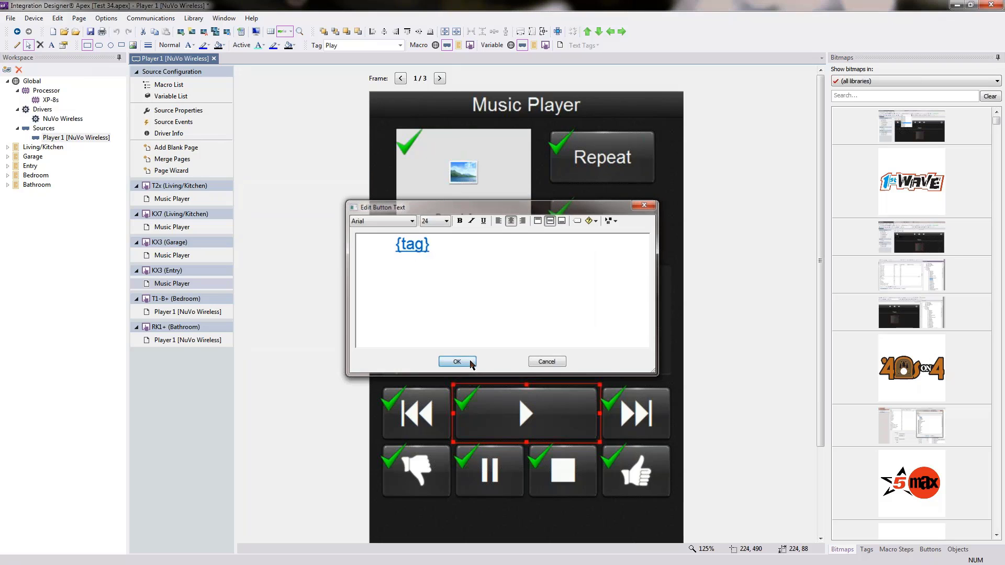
pyautogui.click(472, 363)
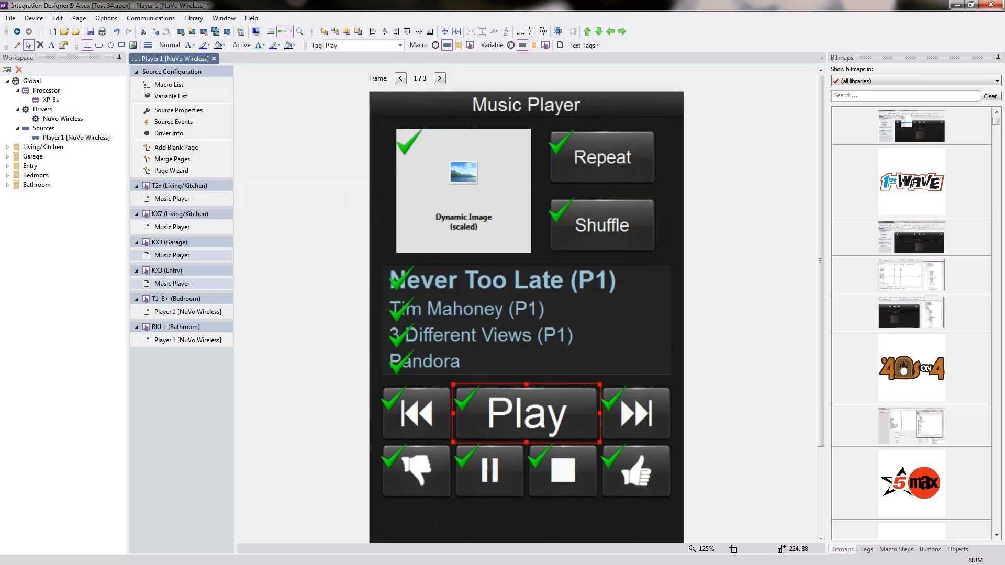
# Step: Open the Play button's text on the KX3 (Garage) Music Player page, change its font to Arial and delete the play symbol
pyautogui.scroll(-3, 526, 321)
pyautogui.click(290, 31)
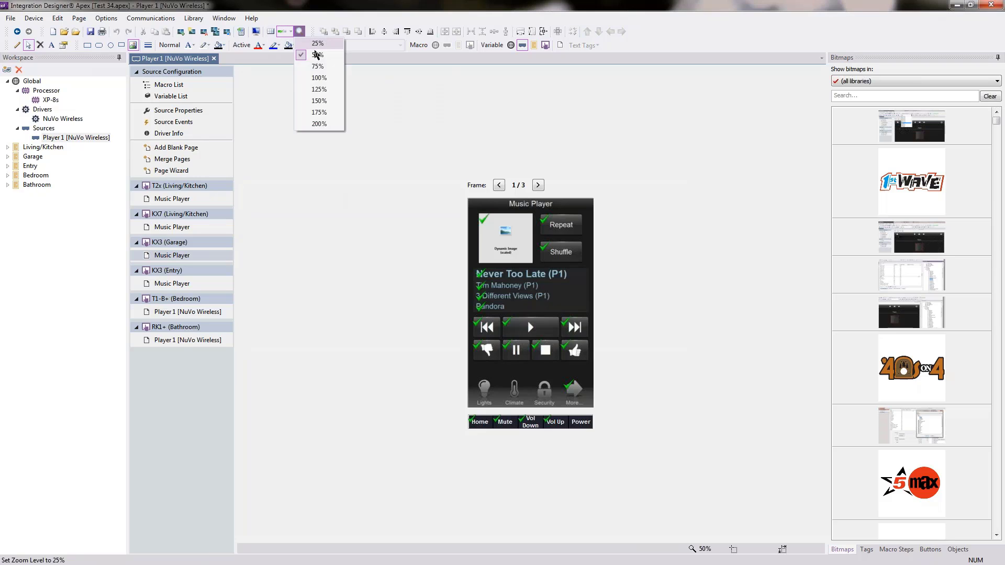
pyautogui.click(317, 79)
pyautogui.rightClick(529, 401)
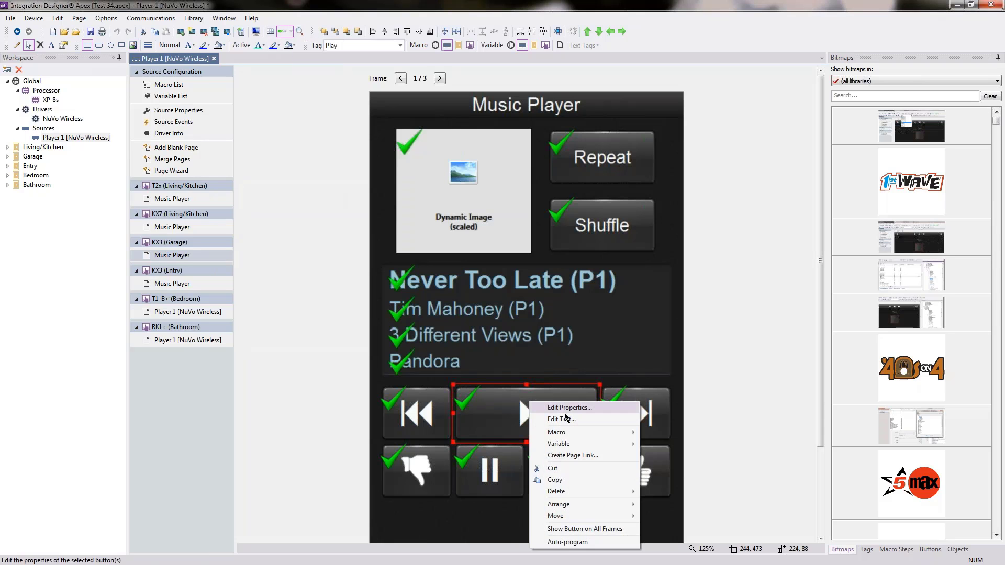
pyautogui.click(566, 418)
pyautogui.click(393, 220)
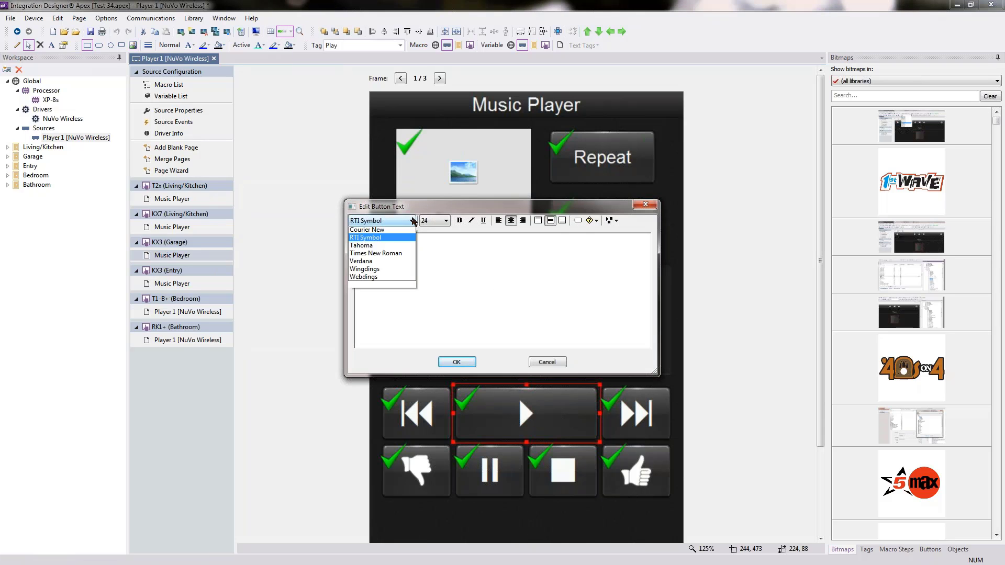
pyautogui.click(380, 231)
pyautogui.moveTo(419, 244); pyautogui.dragTo(393, 258)
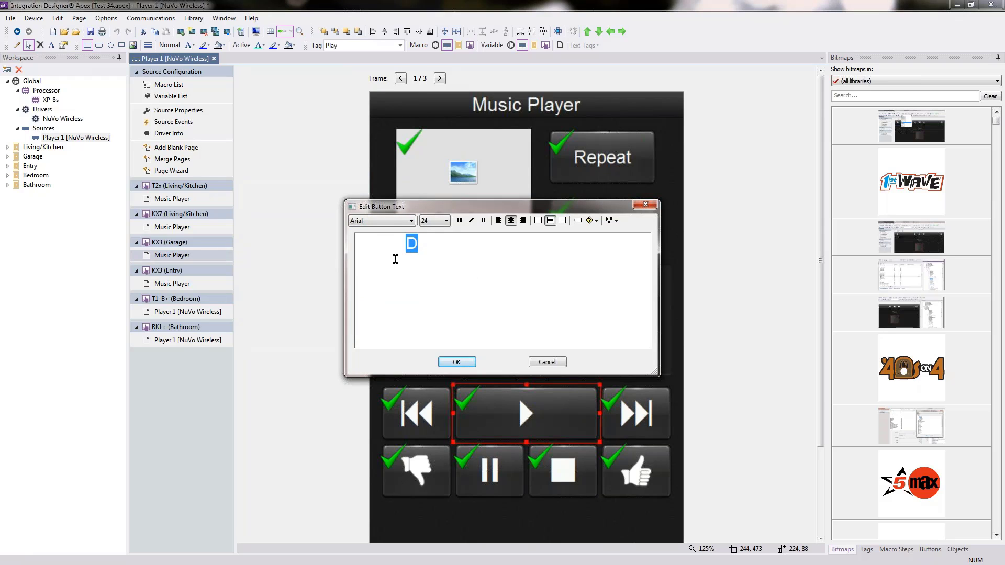
pyautogui.press('Delete')
# Step: Insert the Play tag as the text of the Play button on the KX3 (Garage) page
pyautogui.click(578, 221)
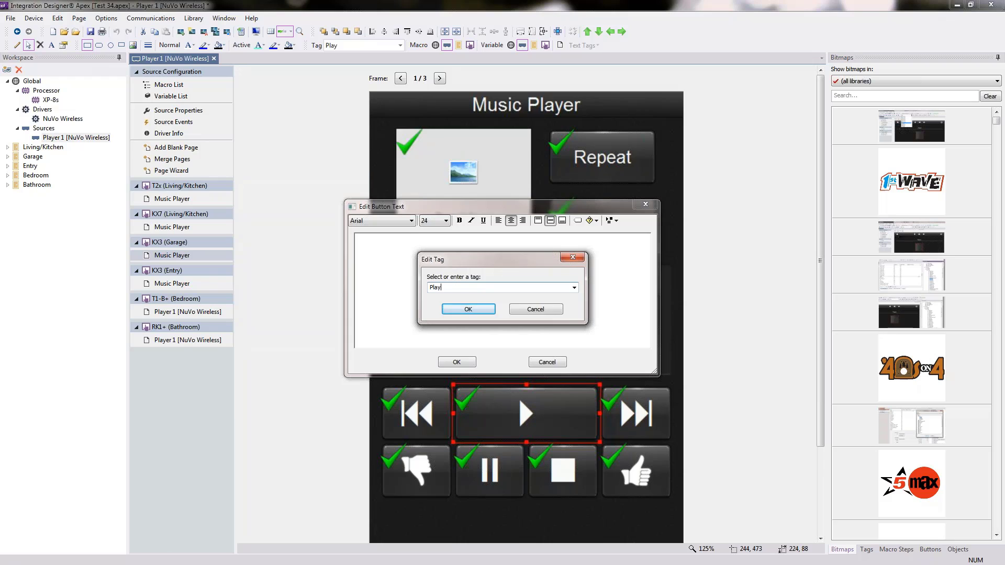
pyautogui.click(467, 309)
pyautogui.click(459, 361)
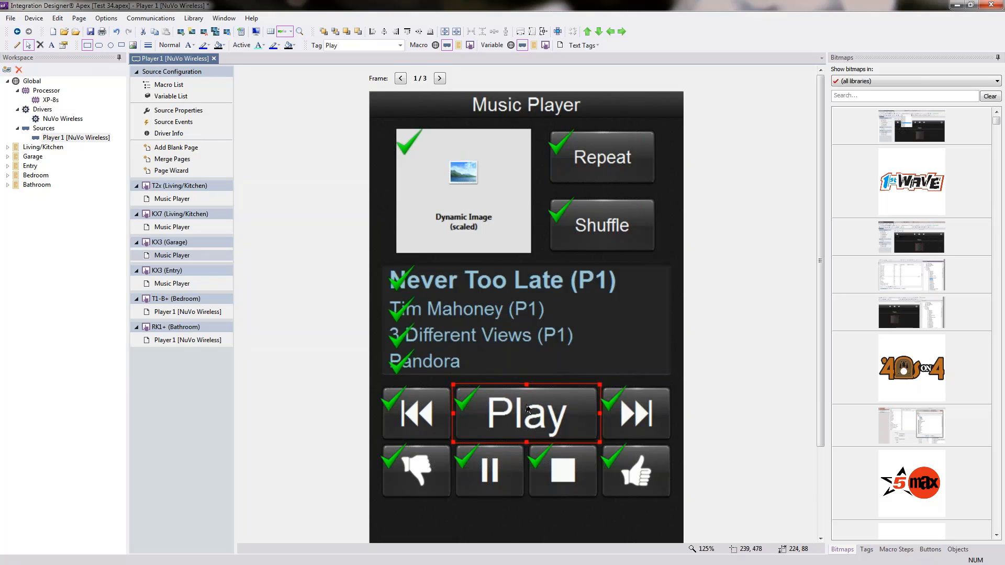
# Step: Open the Play button's source variable and set its button text variable to Player 1 Stopped from the NuVo Wireless driver
pyautogui.click(522, 46)
pyautogui.click(523, 46)
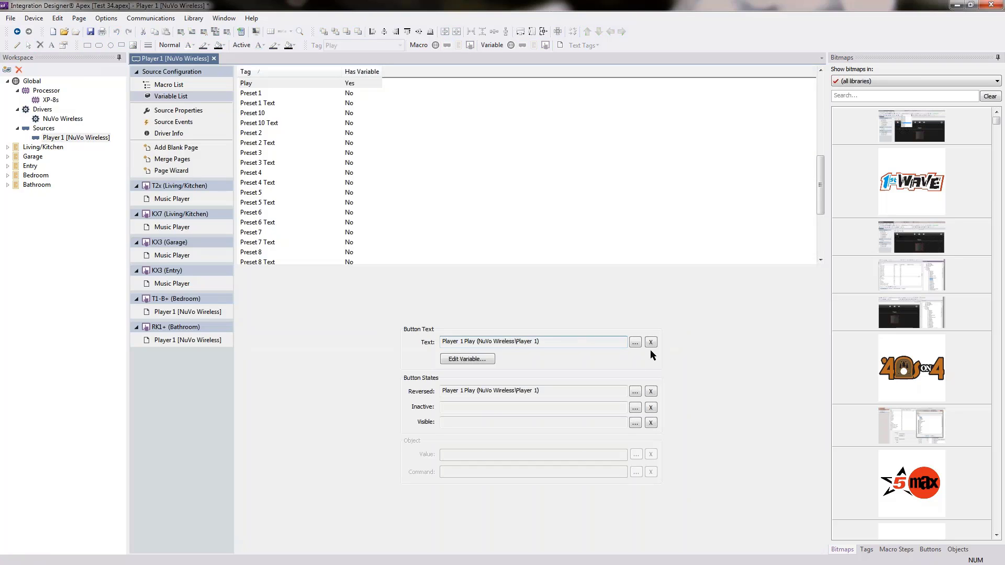
pyautogui.click(634, 342)
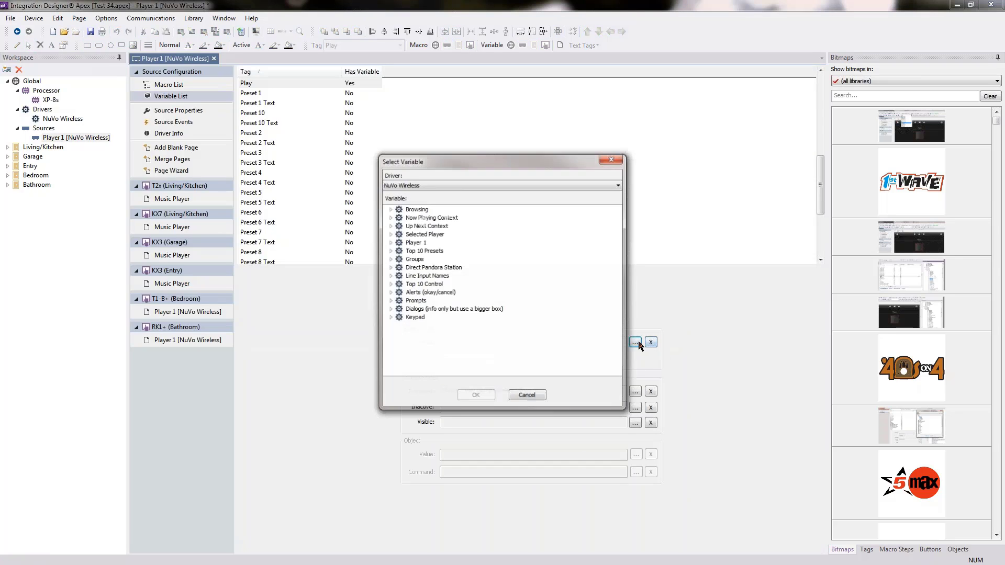
pyautogui.doubleClick(396, 243)
pyautogui.scroll(-5, 480, 306)
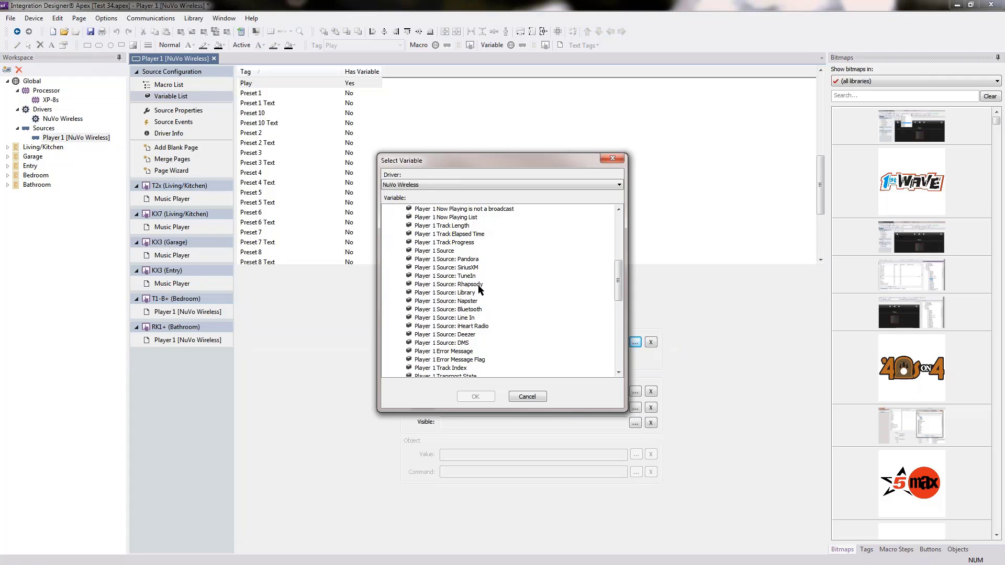
pyautogui.scroll(-4, 522, 303)
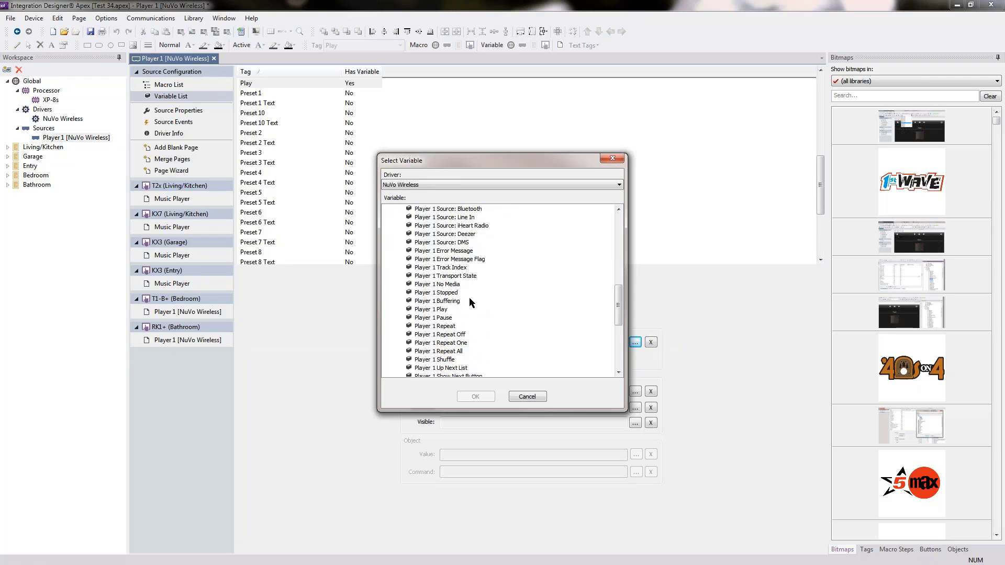
pyautogui.doubleClick(451, 293)
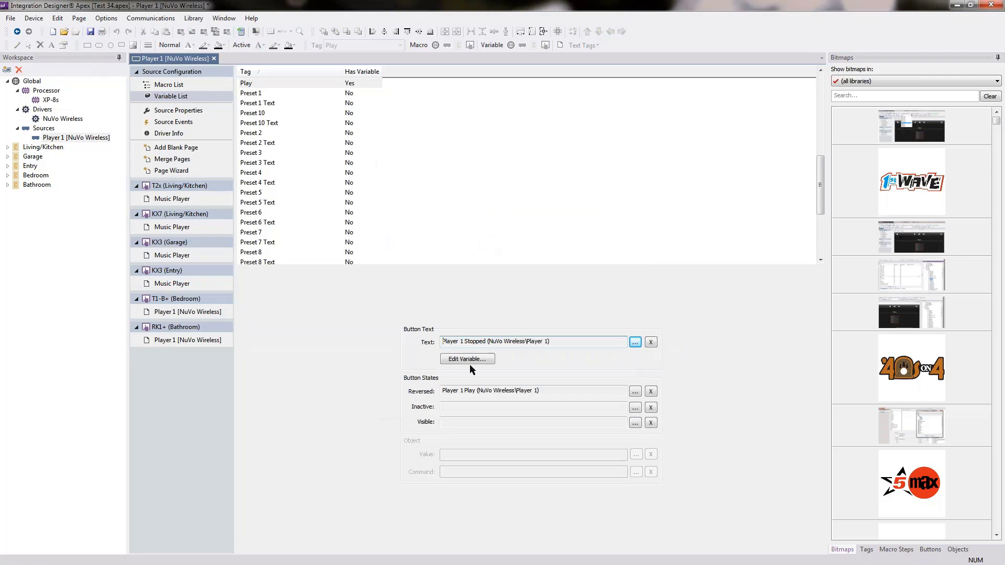
# Step: Edit the Player 1 Stopped text variable to show Stop when true and Play when false
pyautogui.click(469, 360)
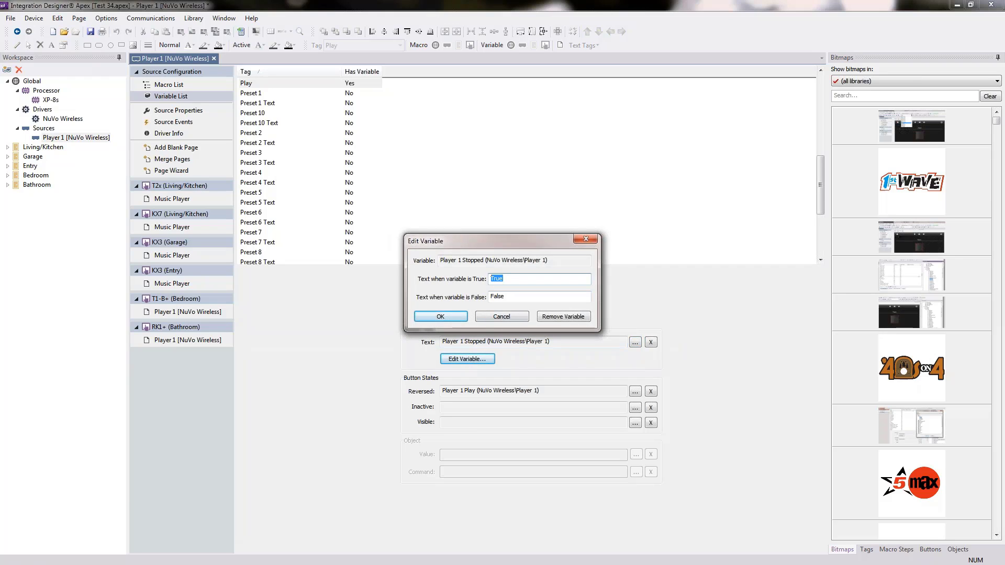
pyautogui.write('Stop')
pyautogui.press('Tab')
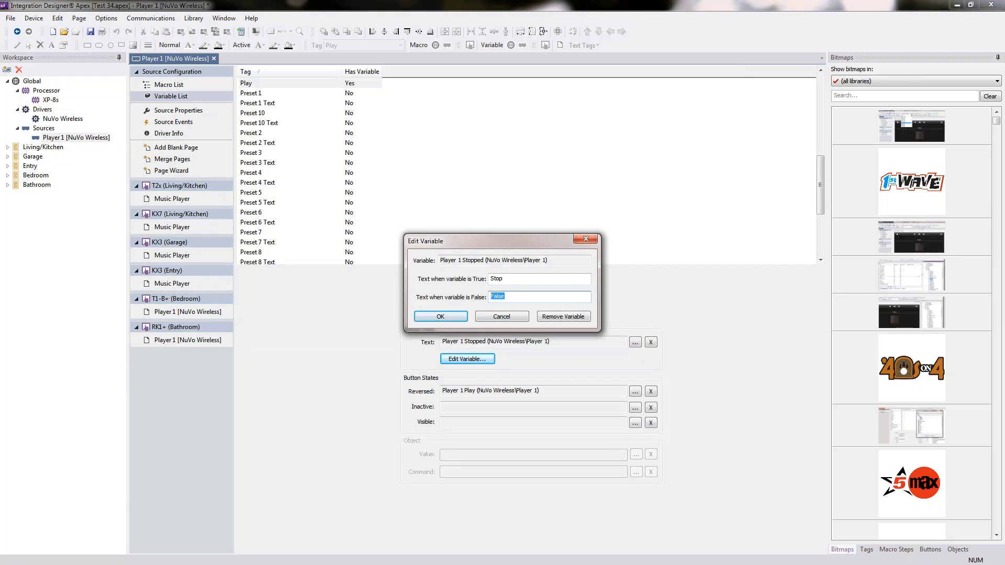
pyautogui.write('Play')
pyautogui.click(440, 316)
# Step: Check the Play button's text on the KX3 (Entry), KX3 (Garage) and KX7 Music Player pages
pyautogui.click(172, 284)
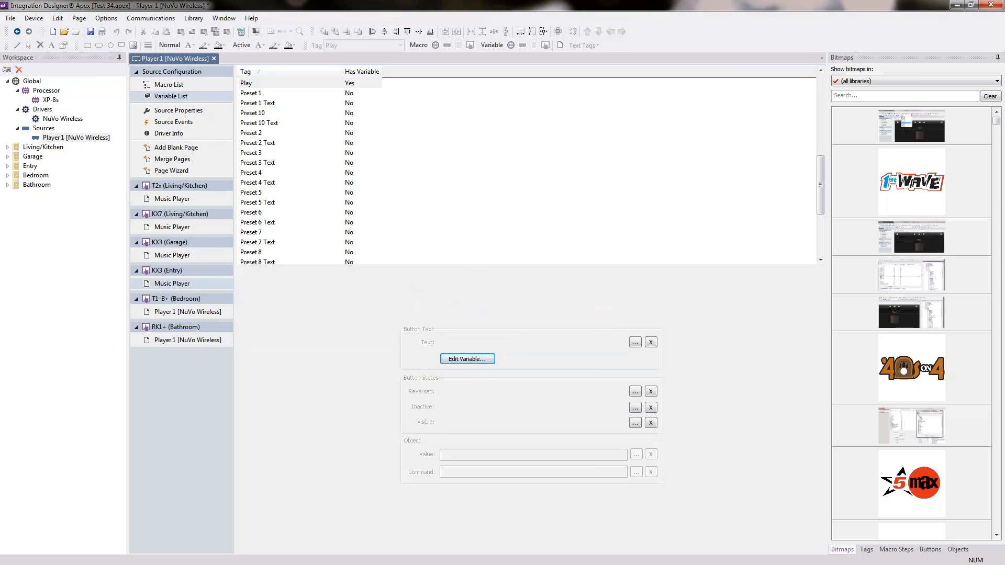
pyautogui.click(162, 257)
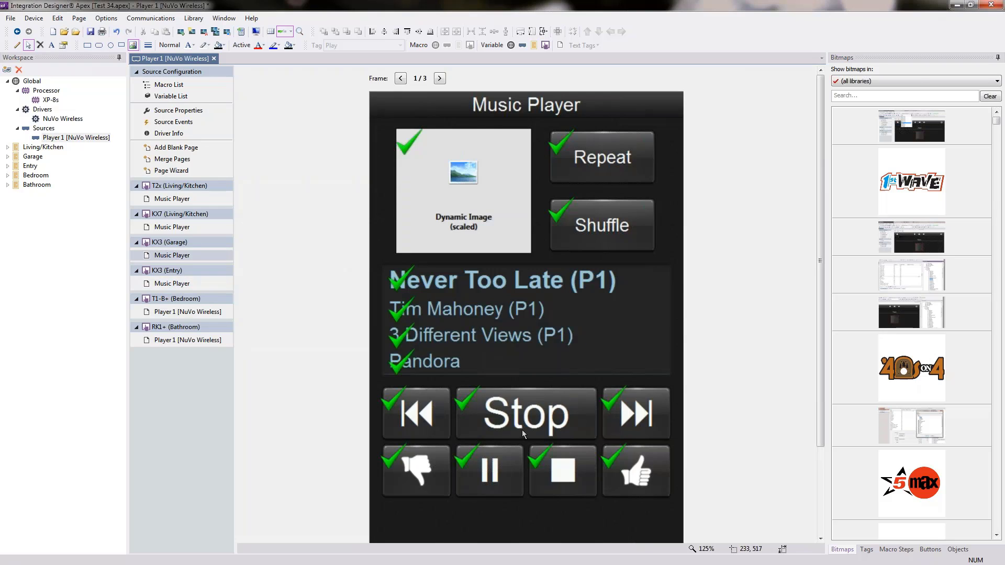
pyautogui.click(175, 225)
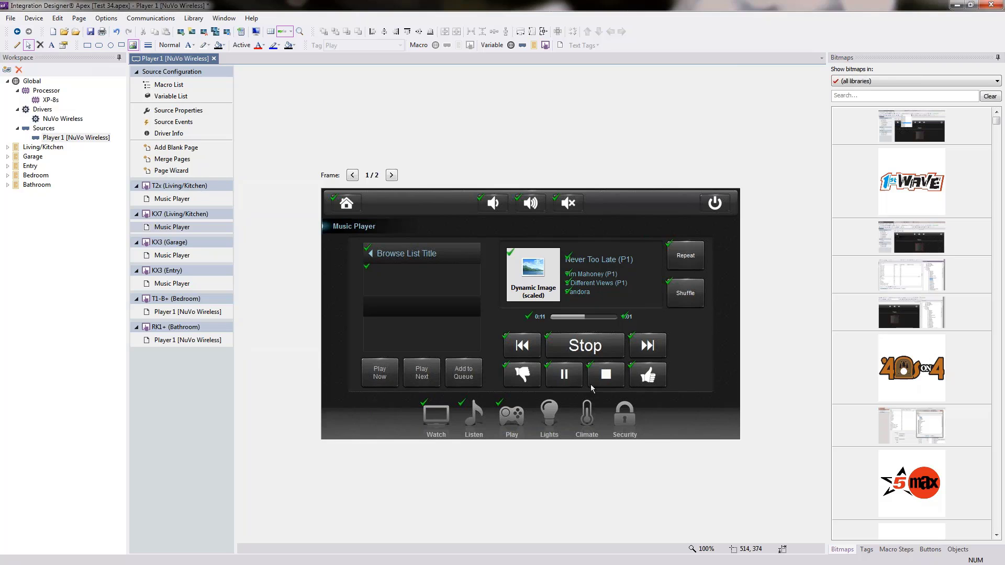
# Step: Create a page link for the KX7 Play button to the first page of the Player 1 [NuVo Wireless] group
pyautogui.click(586, 343)
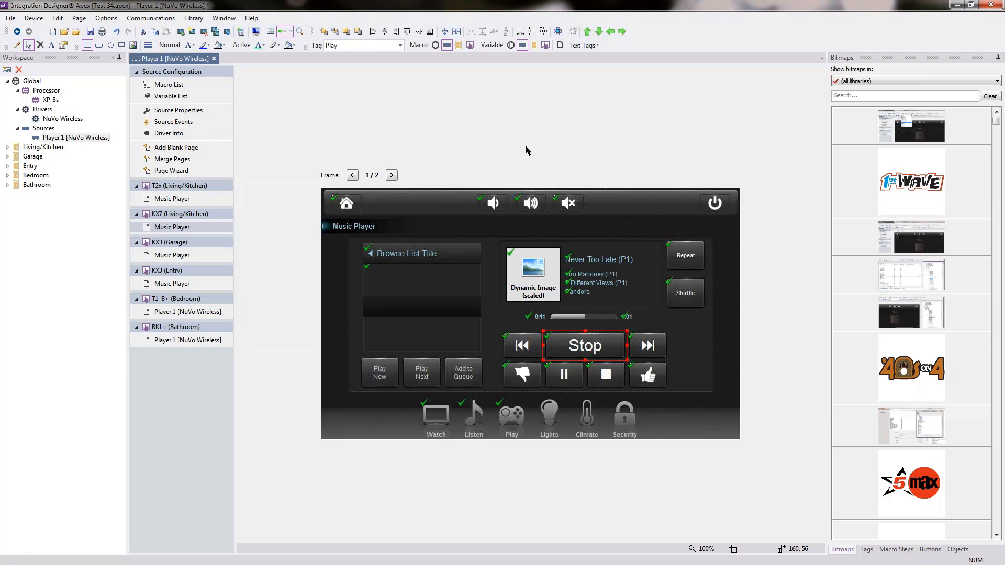
pyautogui.click(560, 47)
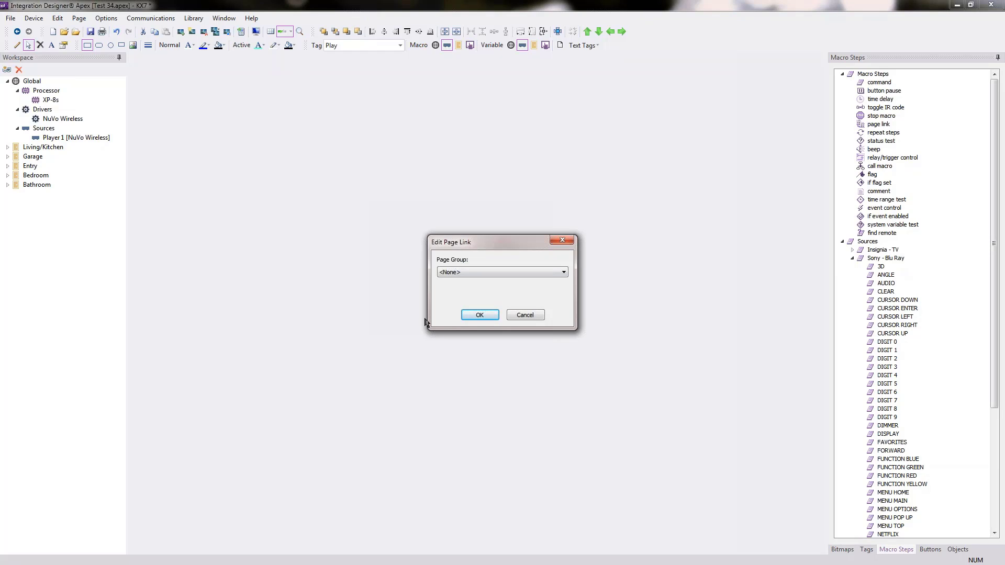
pyautogui.click(547, 272)
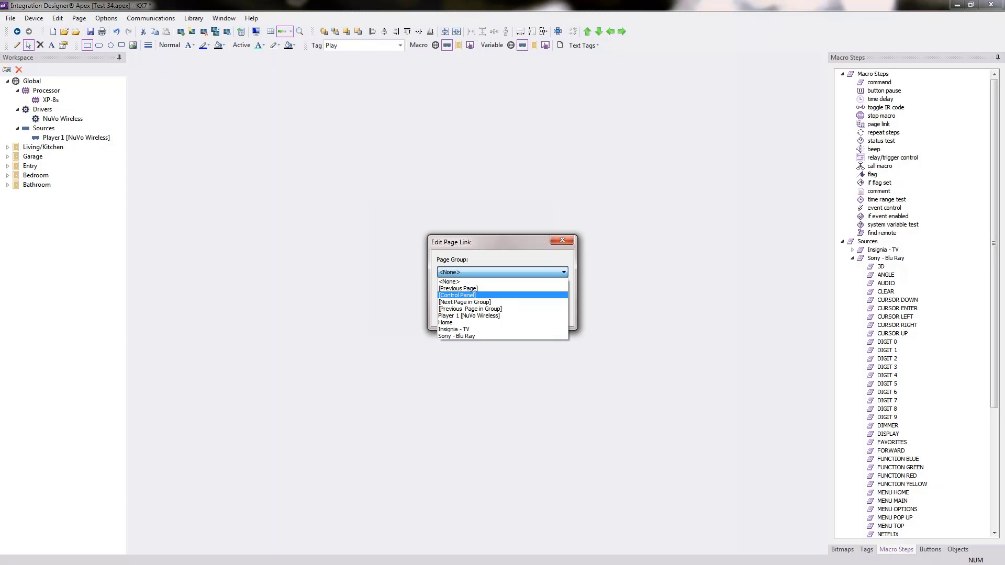
pyautogui.click(450, 315)
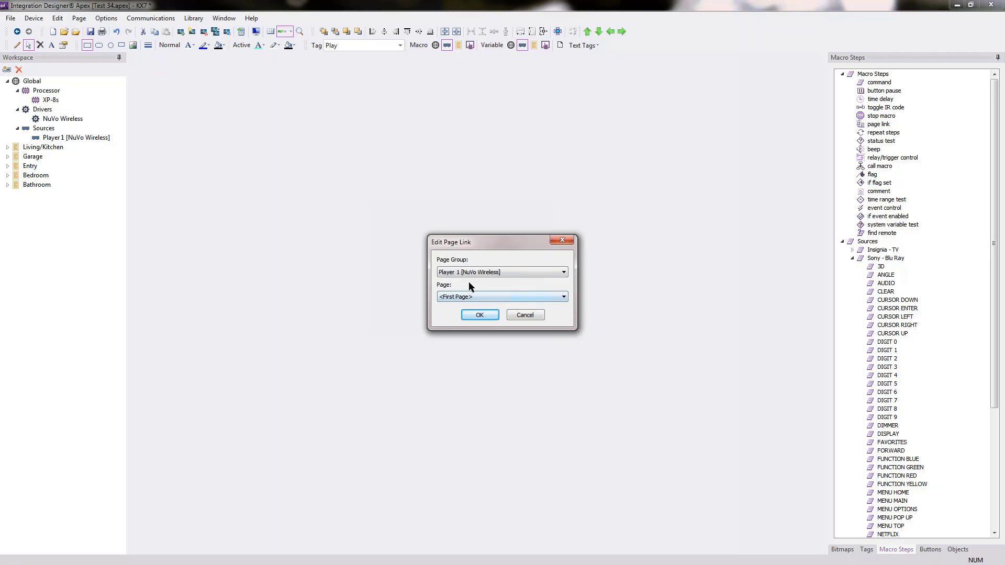
pyautogui.click(480, 315)
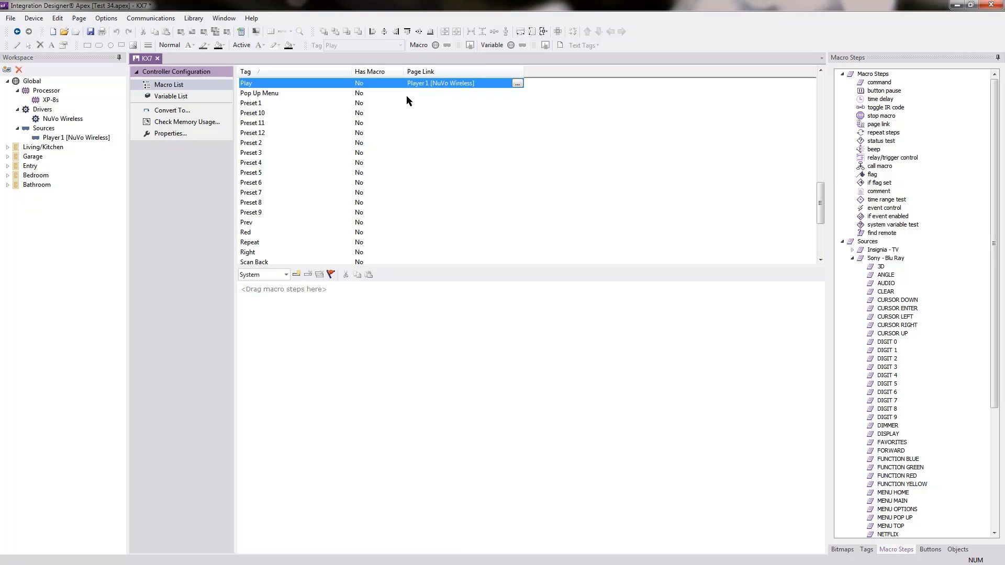
# Step: Set the page link of the KX7 Play tag back to <None>
pyautogui.click(516, 83)
pyautogui.click(561, 272)
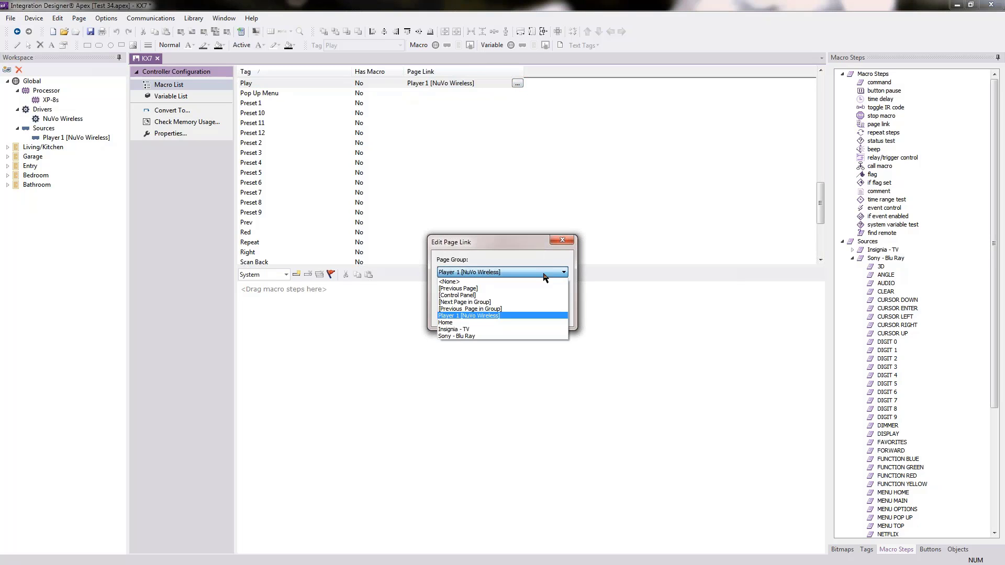
pyautogui.click(487, 283)
pyautogui.click(485, 318)
# Step: Add a page link step to the Play tag's Standalone macro, targeting the Music Player page on the KX7
pyautogui.click(370, 93)
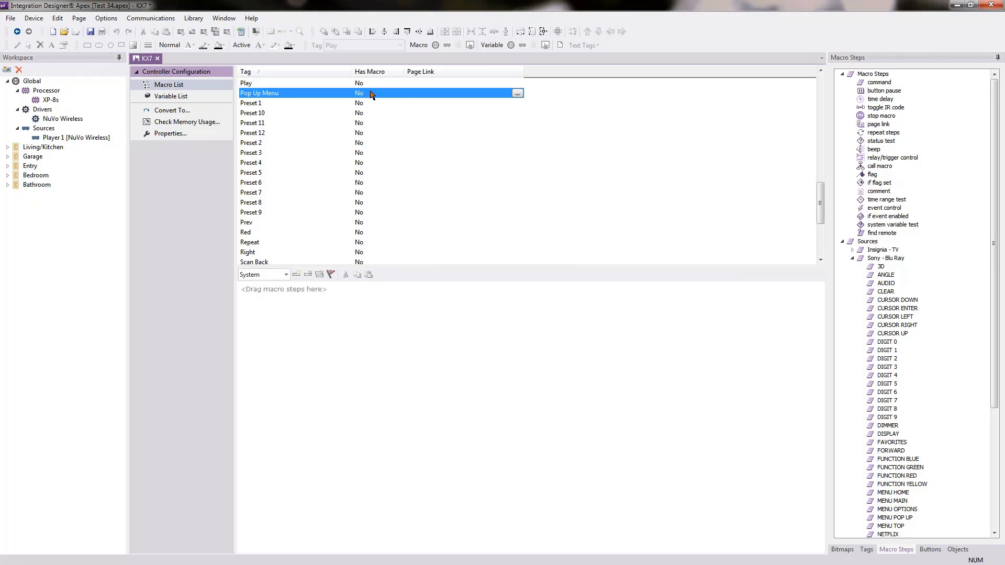
pyautogui.click(368, 85)
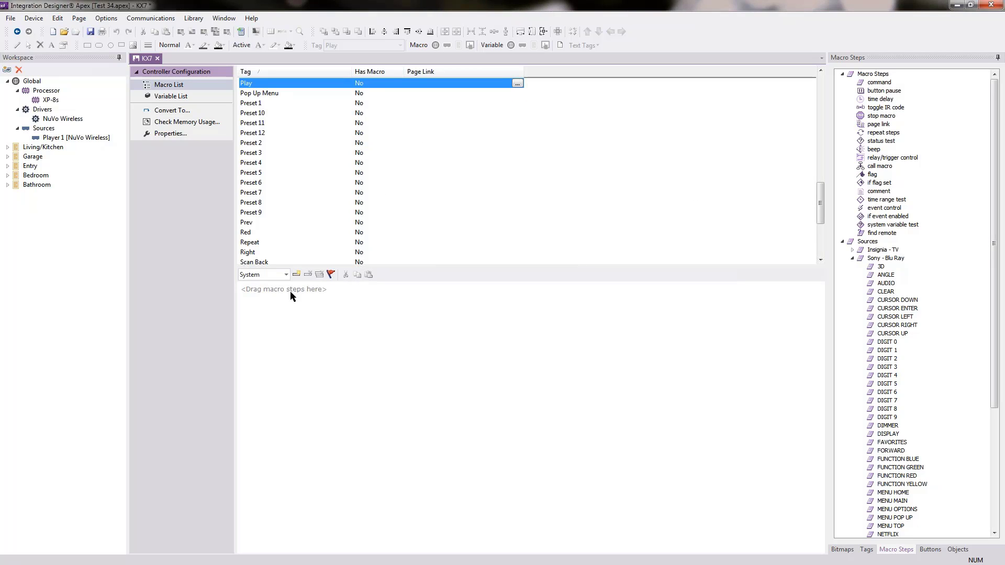
pyautogui.click(283, 277)
pyautogui.click(259, 293)
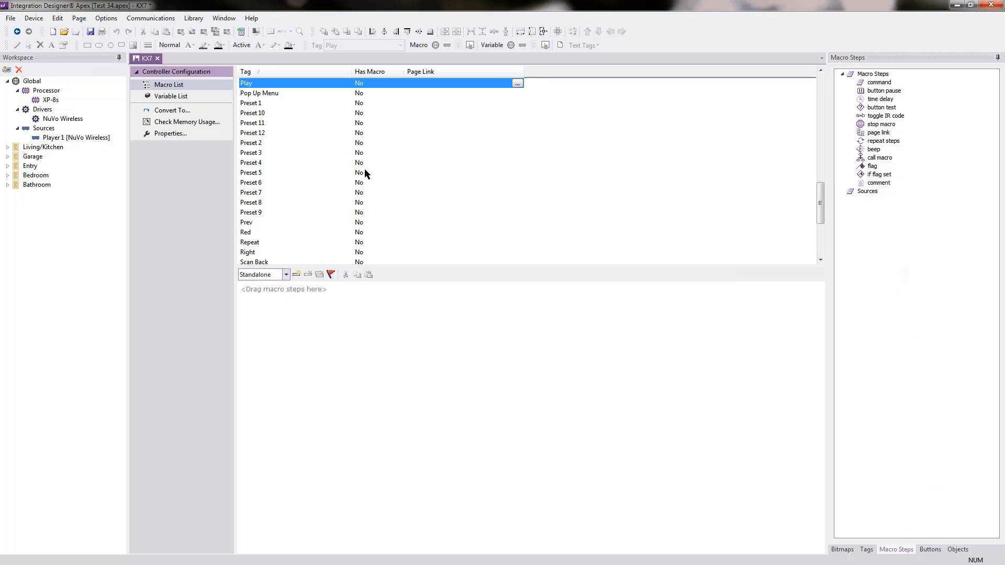
pyautogui.moveTo(879, 132); pyautogui.dragTo(409, 347)
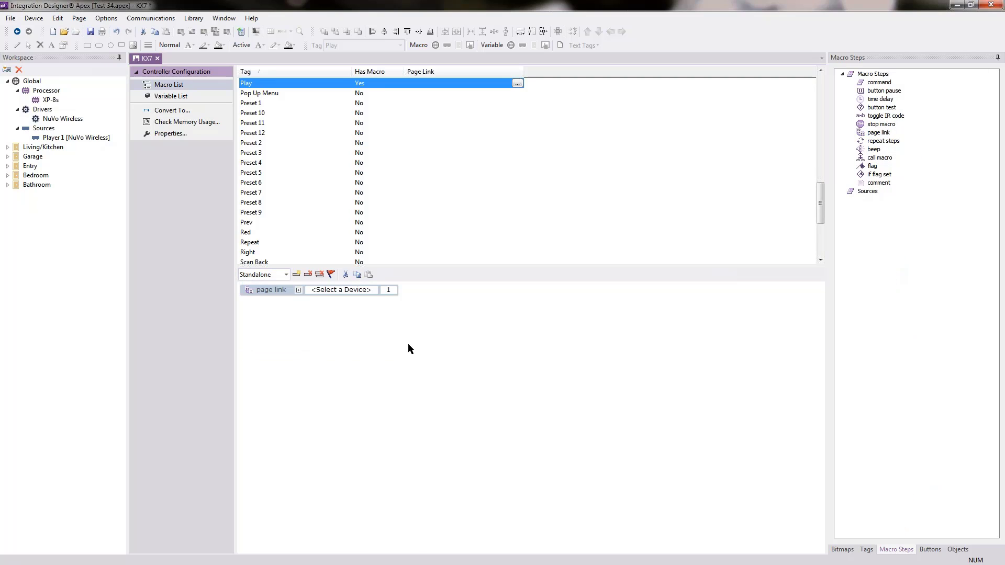
pyautogui.click(374, 290)
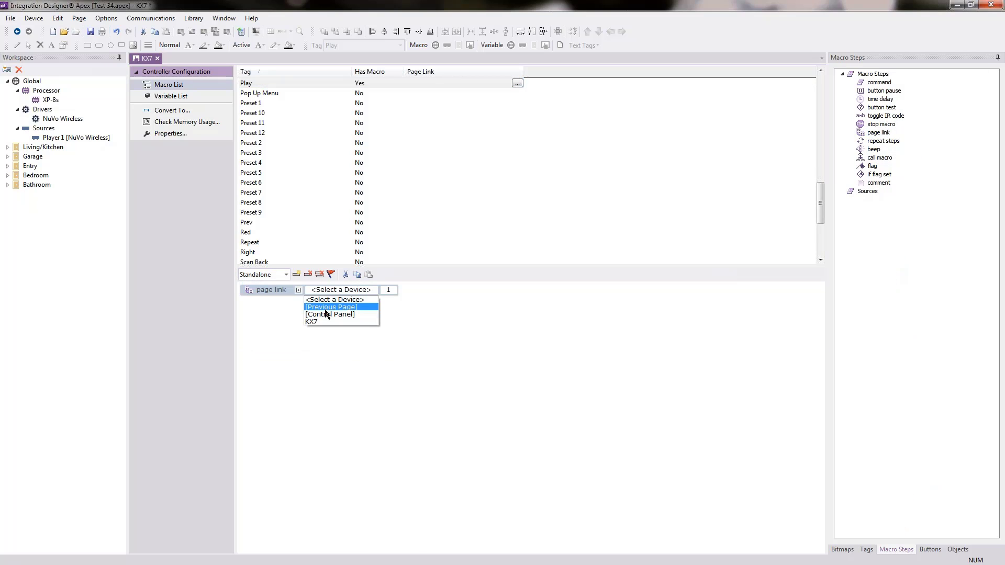
pyautogui.click(322, 323)
pyautogui.click(394, 291)
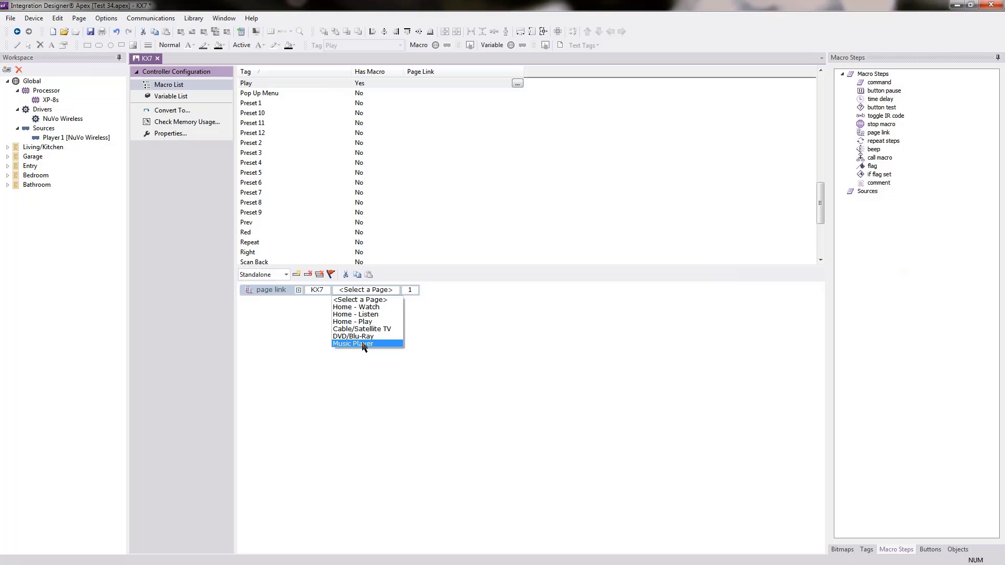
pyautogui.click(363, 344)
# Step: Expand the page link macro step to review its frame and history options, and delete the step
pyautogui.click(299, 290)
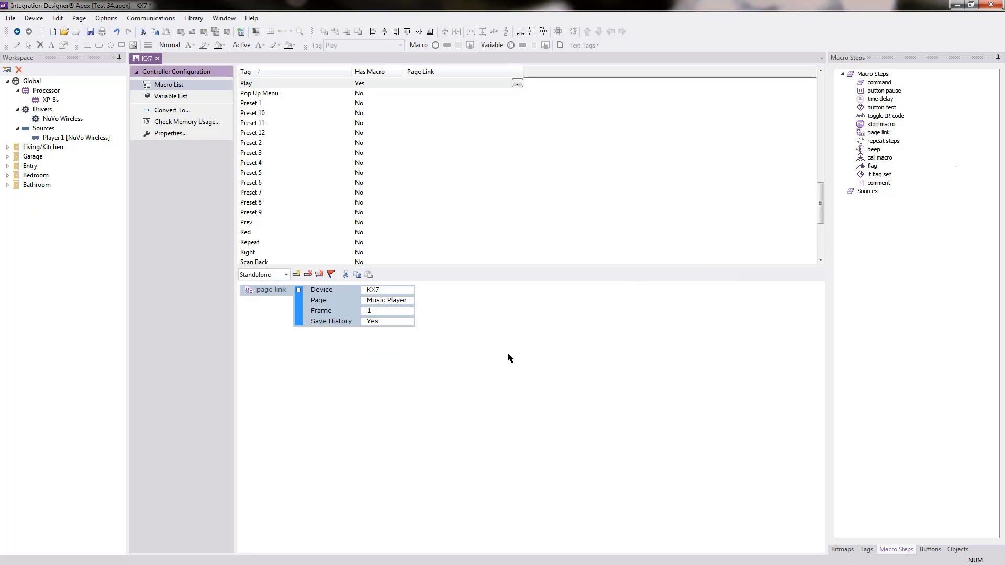
pyautogui.click(388, 312)
pyautogui.click(394, 345)
pyautogui.click(308, 274)
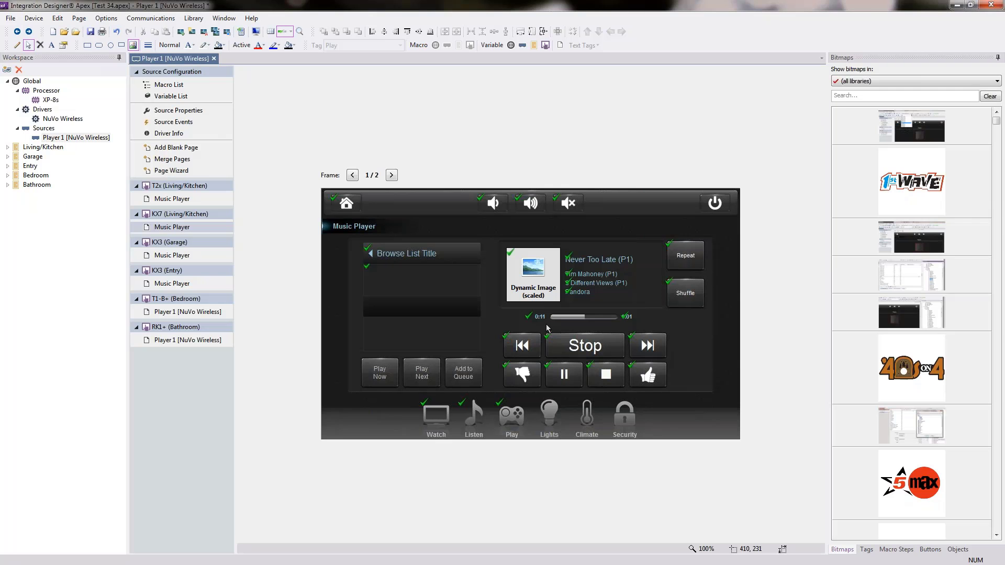
# Step: Review the KX7 Play button's source variable settings and the variable levels available for its Play text tag
pyautogui.click(580, 345)
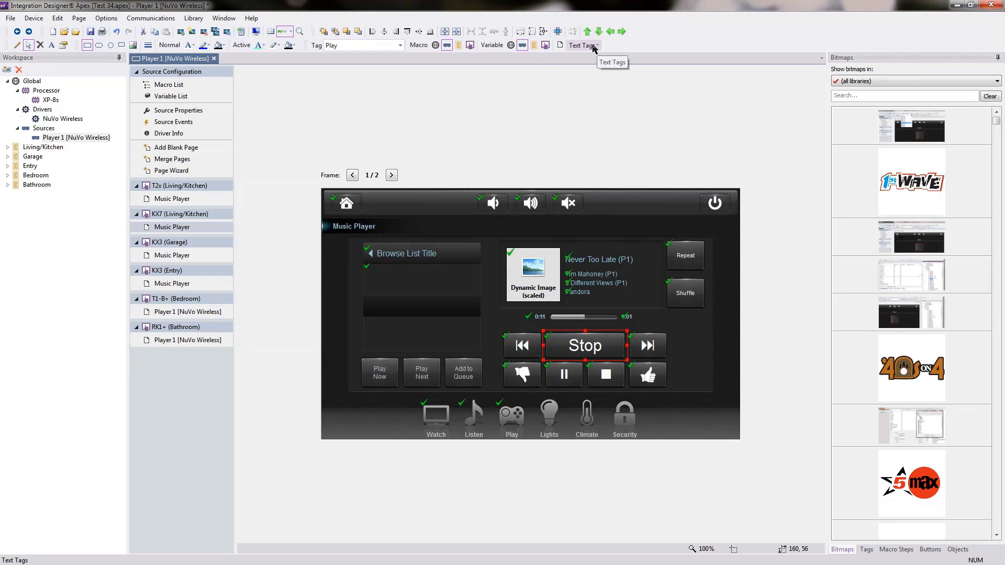
pyautogui.click(522, 46)
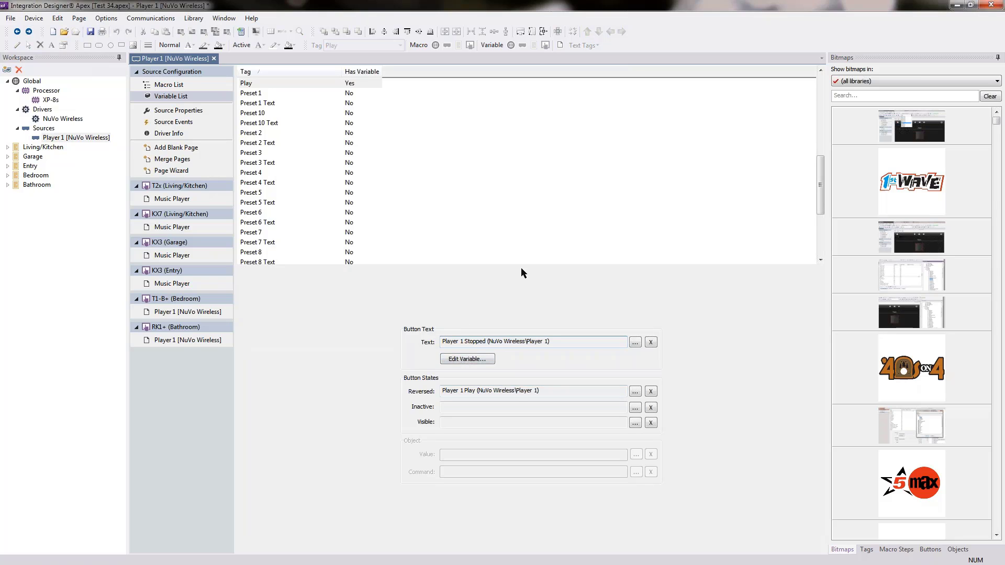
pyautogui.click(172, 227)
pyautogui.click(585, 346)
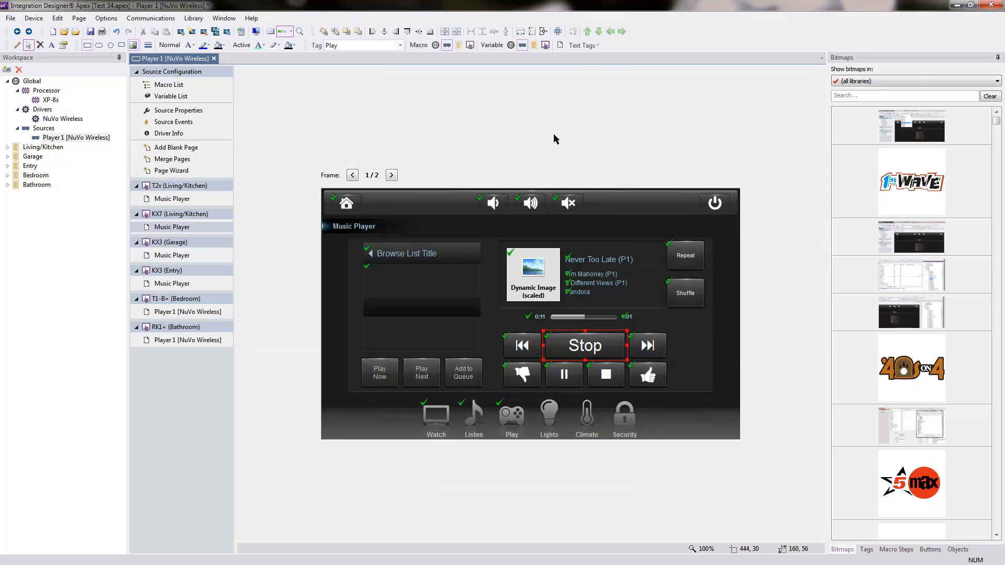
pyautogui.click(585, 46)
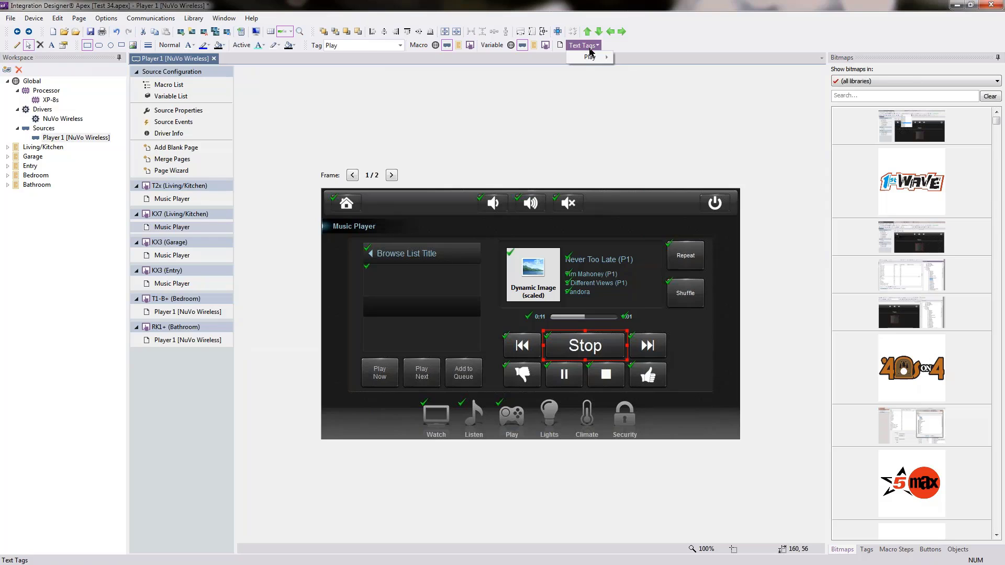
pyautogui.moveTo(592, 60)
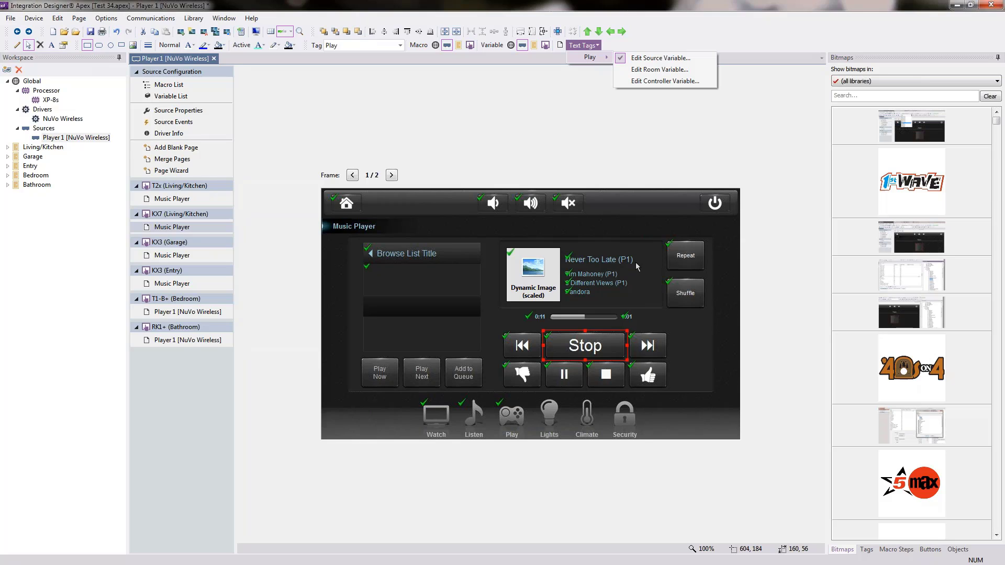
pyautogui.click(287, 74)
# Step: Inspect the tags, macro indicators and page link of the Skip Back, Thumbs Up and Home buttons on the KX7 page
pyautogui.click(530, 341)
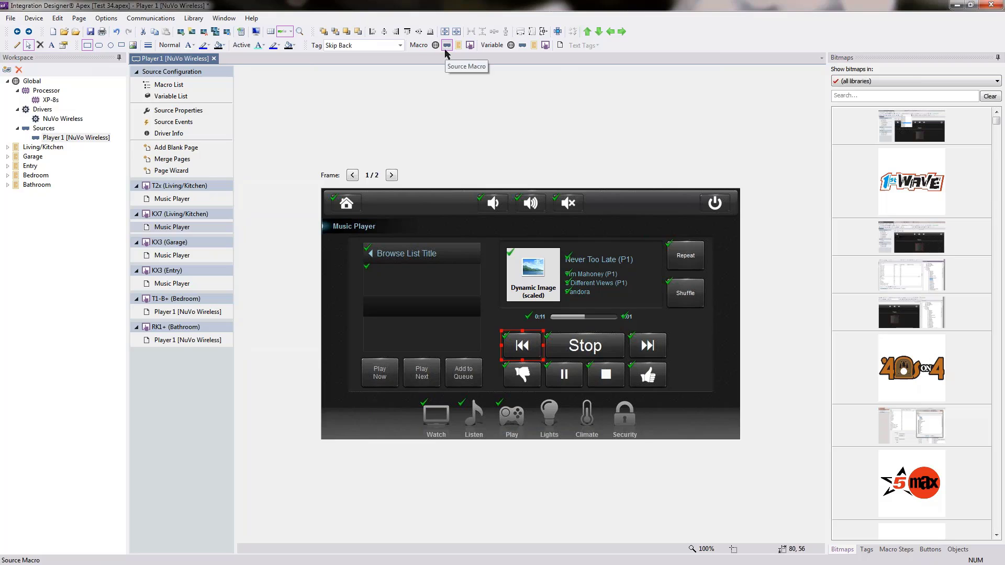
pyautogui.click(652, 377)
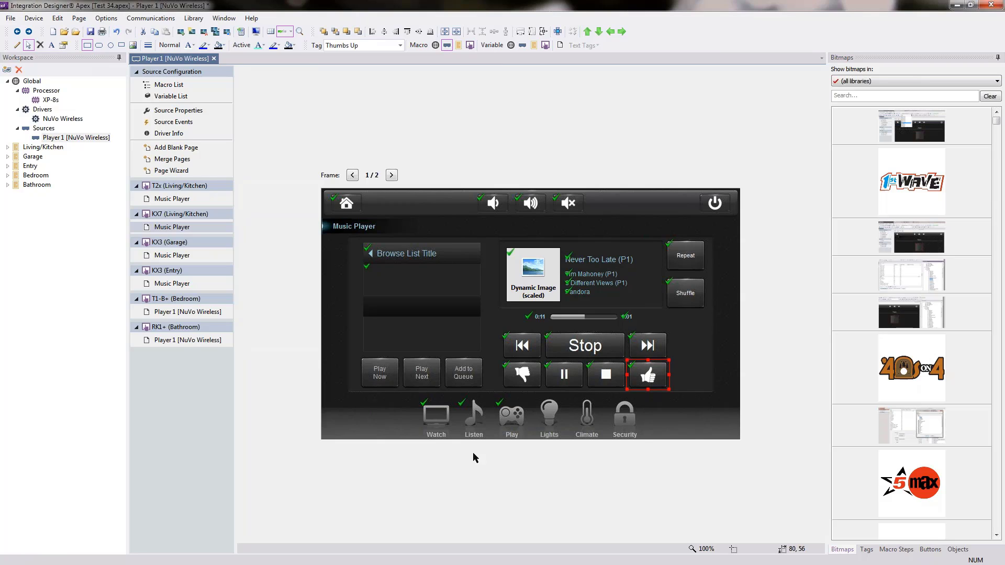
pyautogui.click(351, 210)
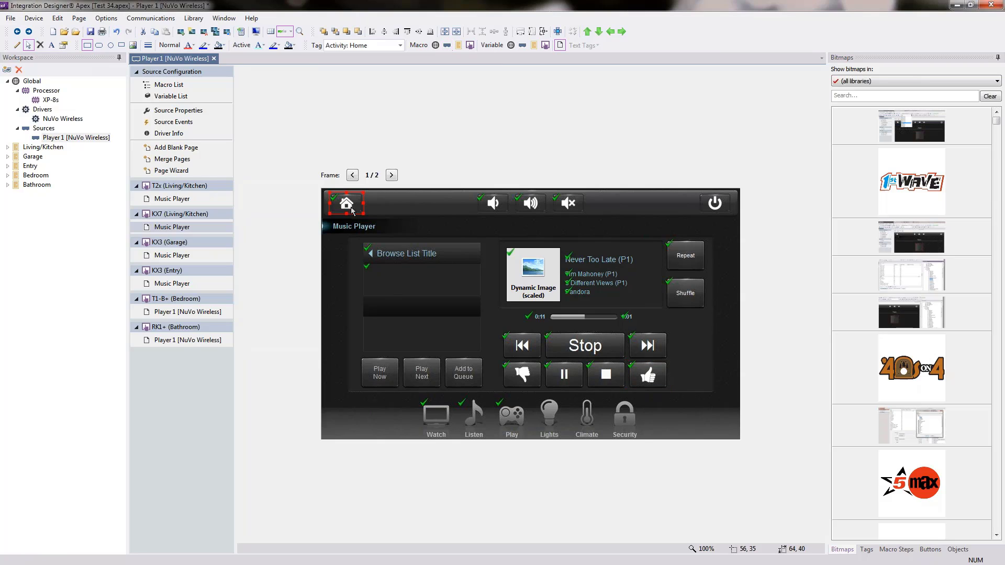
pyautogui.click(561, 45)
pyautogui.moveTo(335, 200)
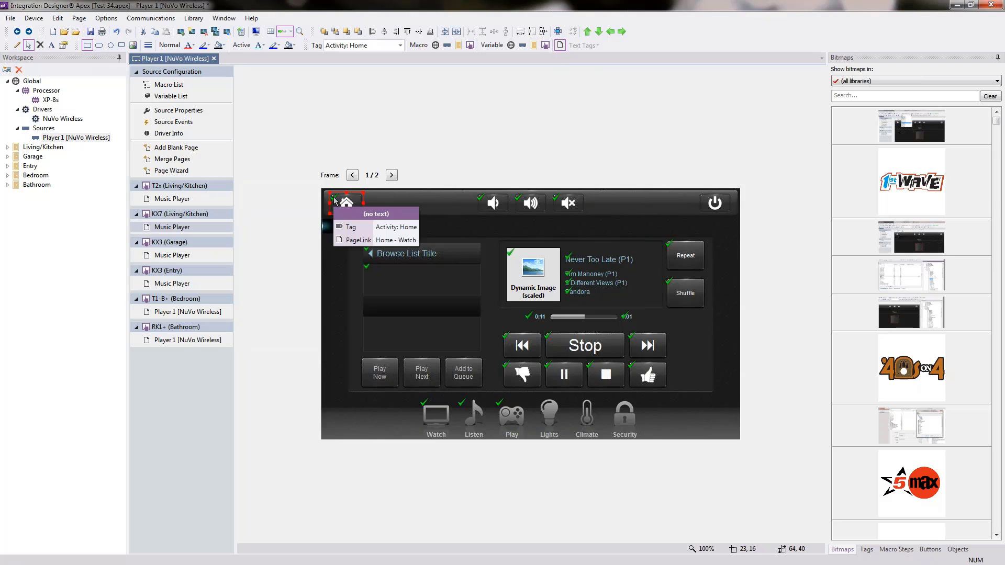